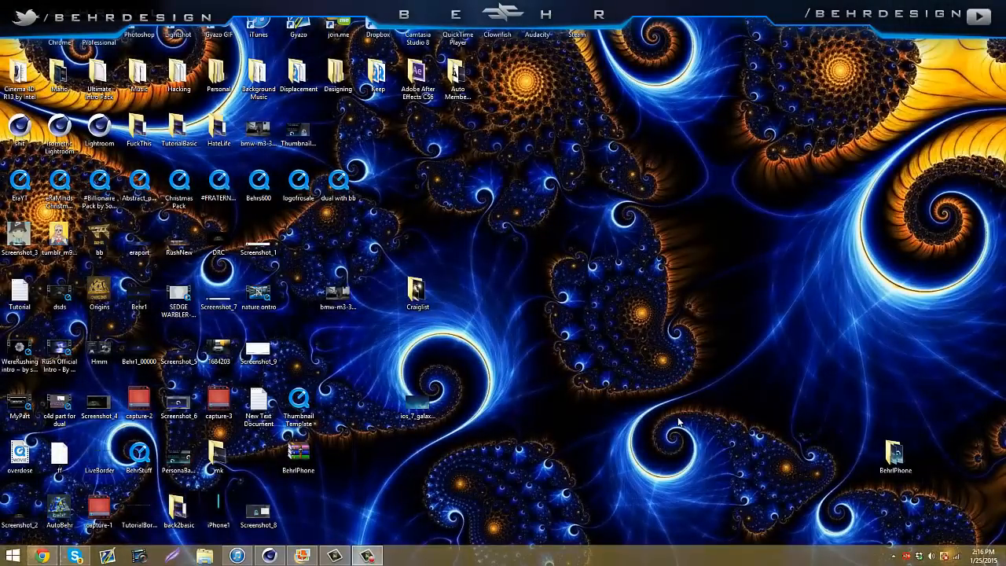
Review the finished Mario isometric render in the photo viewer, and switch Cinema 4D from that scene to the Isometric Lightroom project
left_click(302, 556)
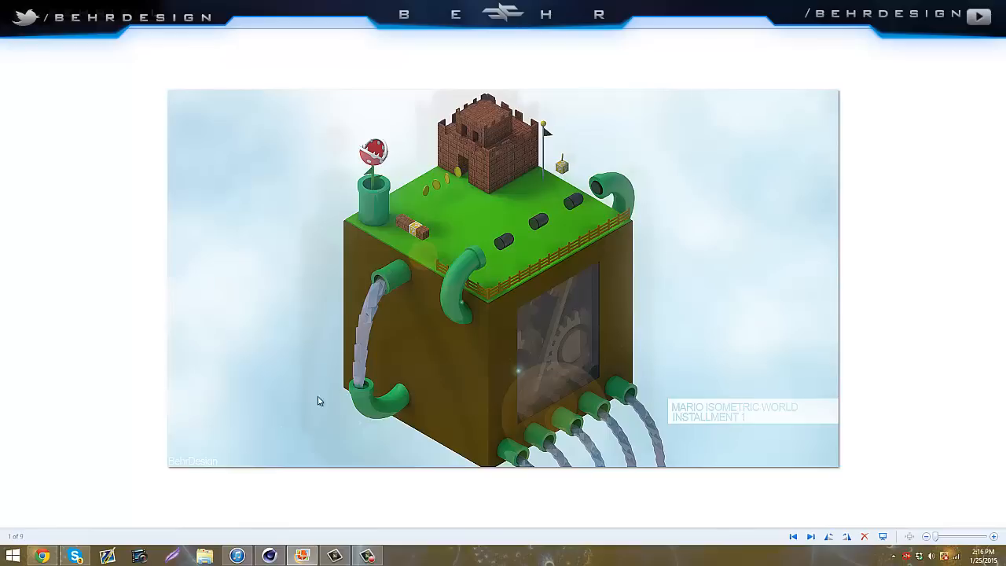
left_click(269, 556)
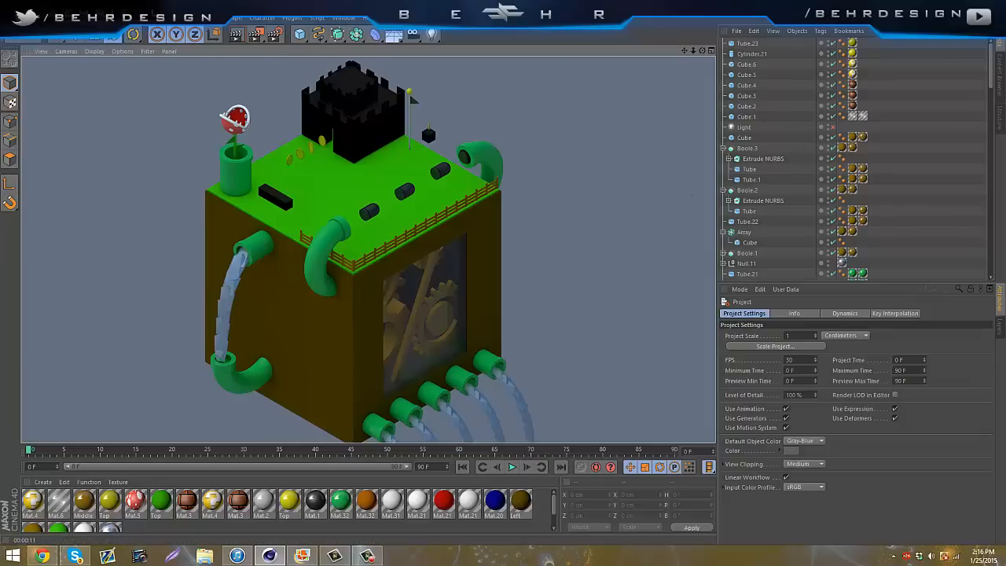
left_click(343, 18)
left_click(386, 228)
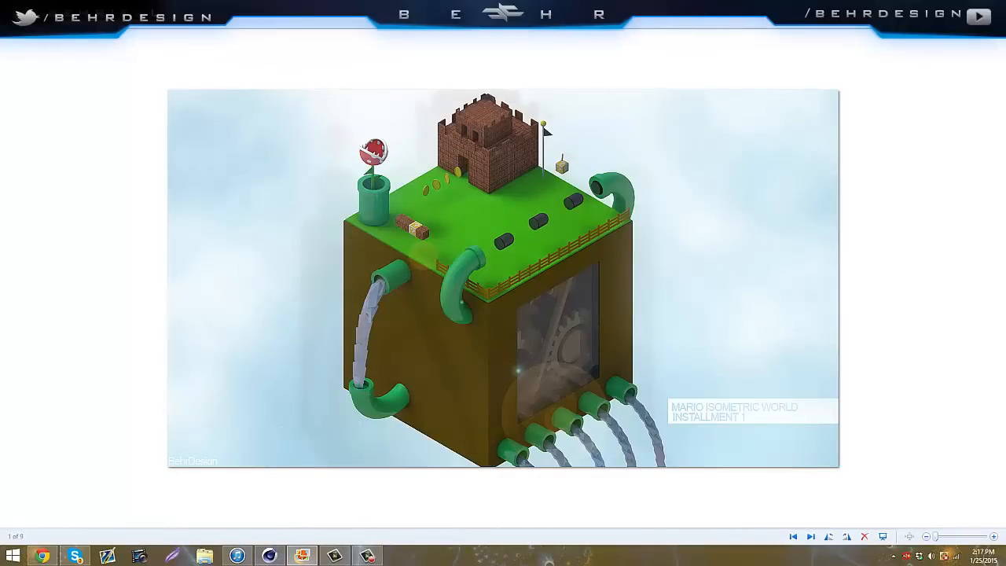
left_click(270, 555)
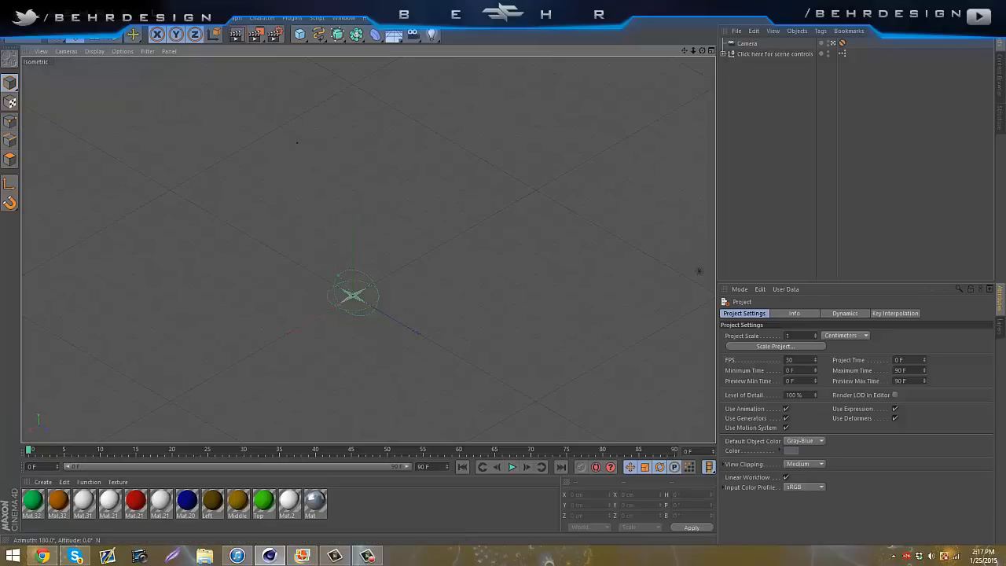
left_click(343, 17)
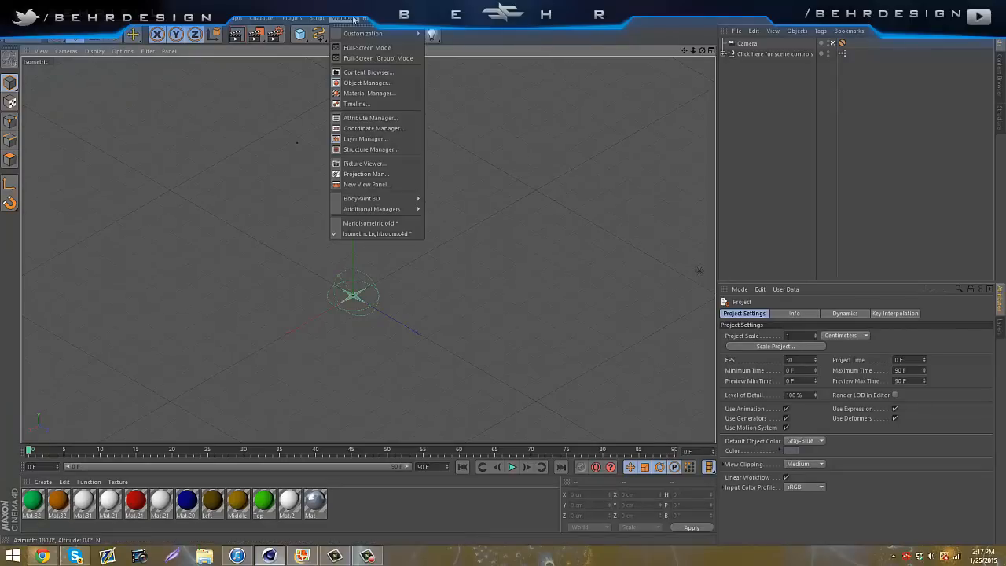
left_click(551, 326)
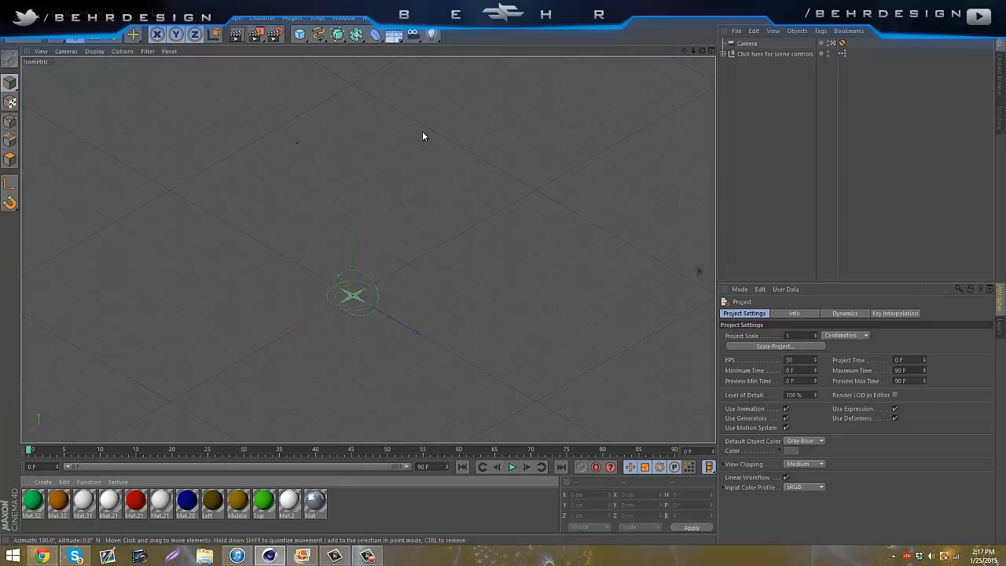
Create a new empty project and set its viewport camera to the axonometric Isometric view
left_click(9, 17)
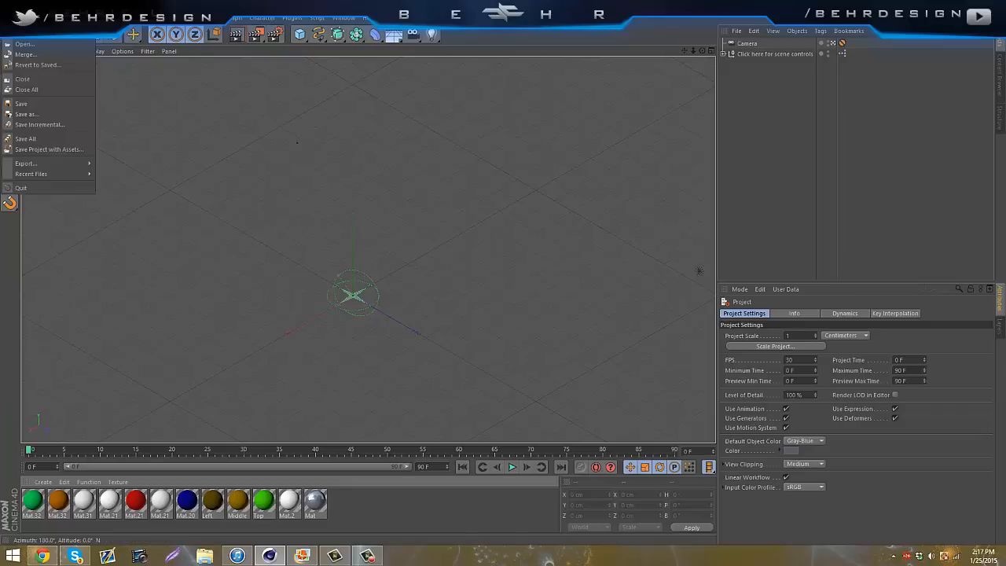
left_click(23, 35)
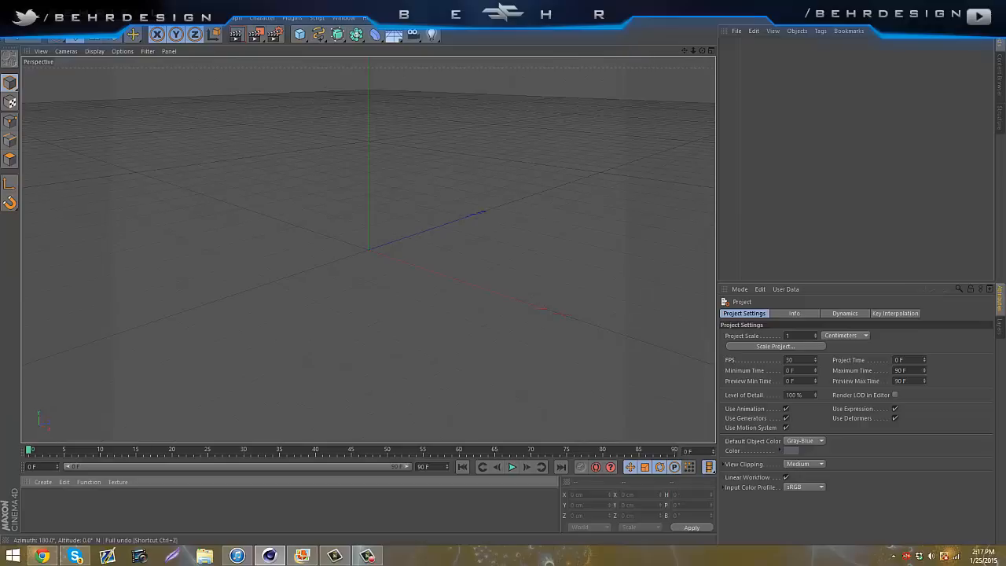
left_click(66, 51)
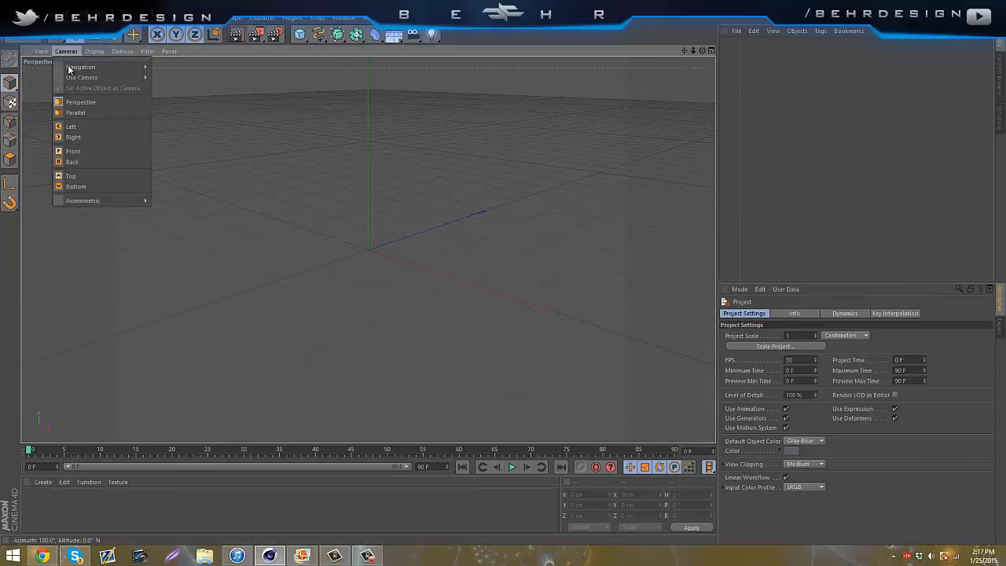
mouse_move(85, 206)
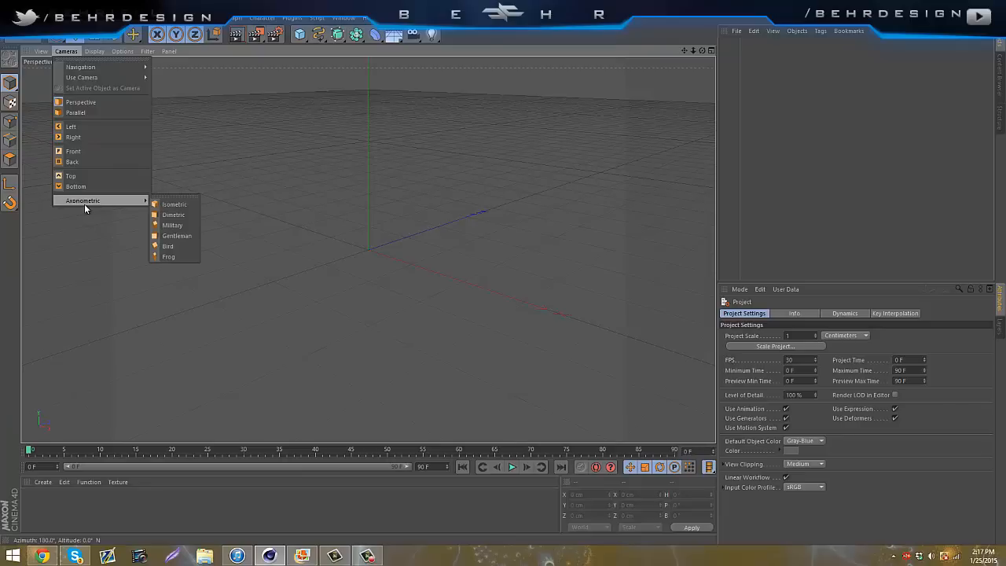
left_click(159, 204)
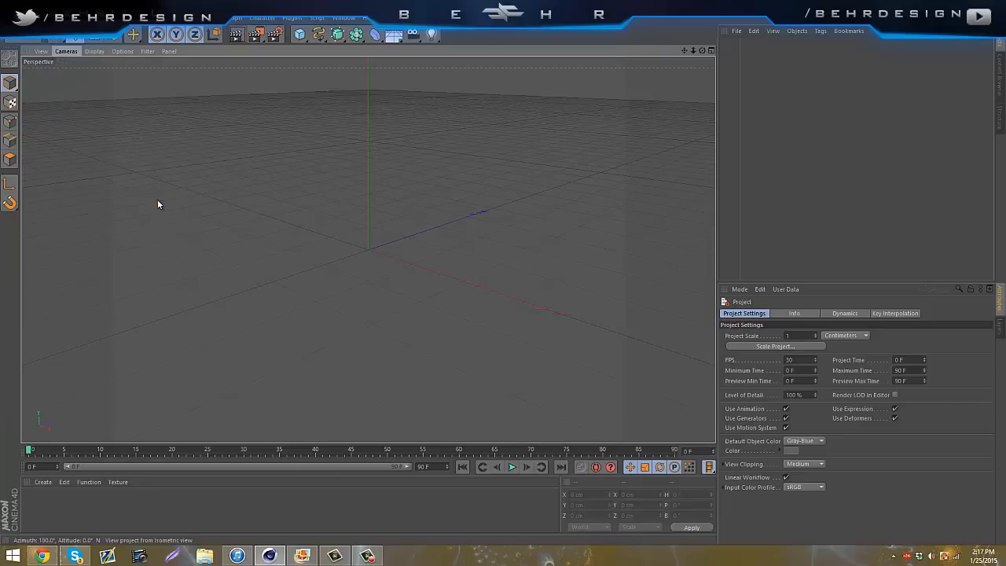
scroll(480, 120, "down", 4)
scroll(437, 157, "up", 4)
scroll(434, 162, "down", 2)
scroll(373, 173, "up", 2)
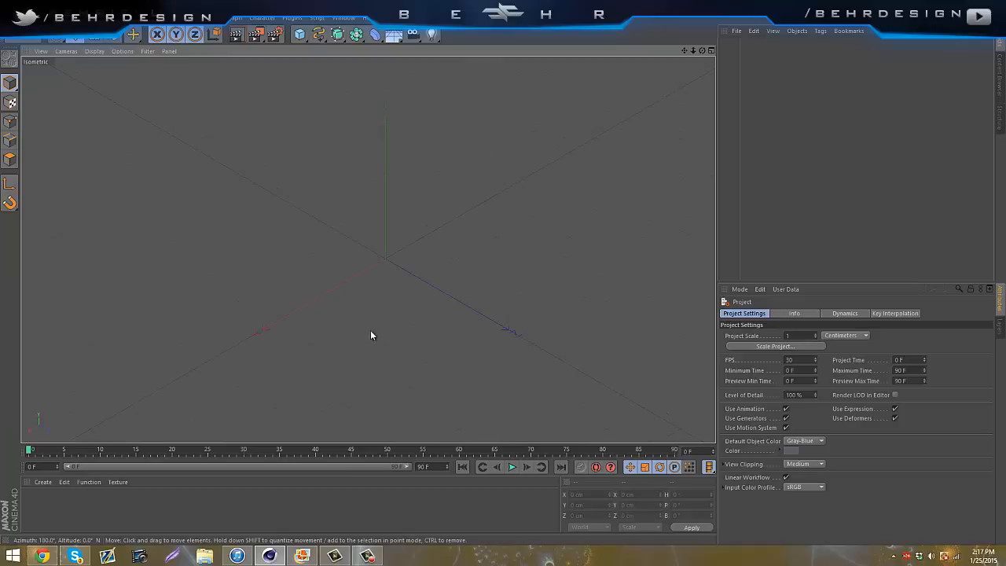
scroll(338, 220, "up", 3)
Return to the Isometric Lightroom project and leave the scene camera's view for the free isometric view
left_click(344, 24)
left_click(365, 223)
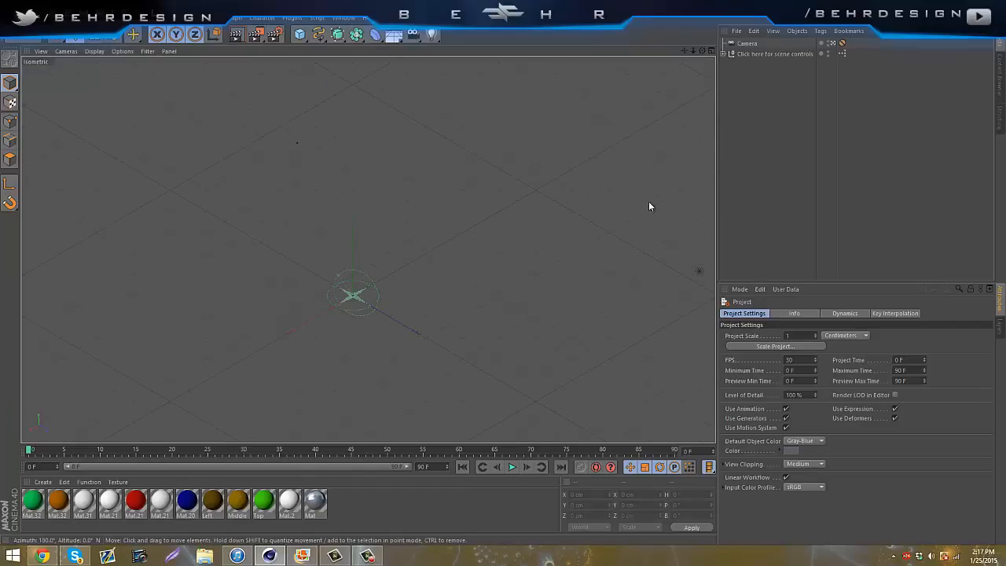
scroll(338, 261, "down", 2)
scroll(338, 257, "up", 2)
left_click_drag(684, 50, 781, 48)
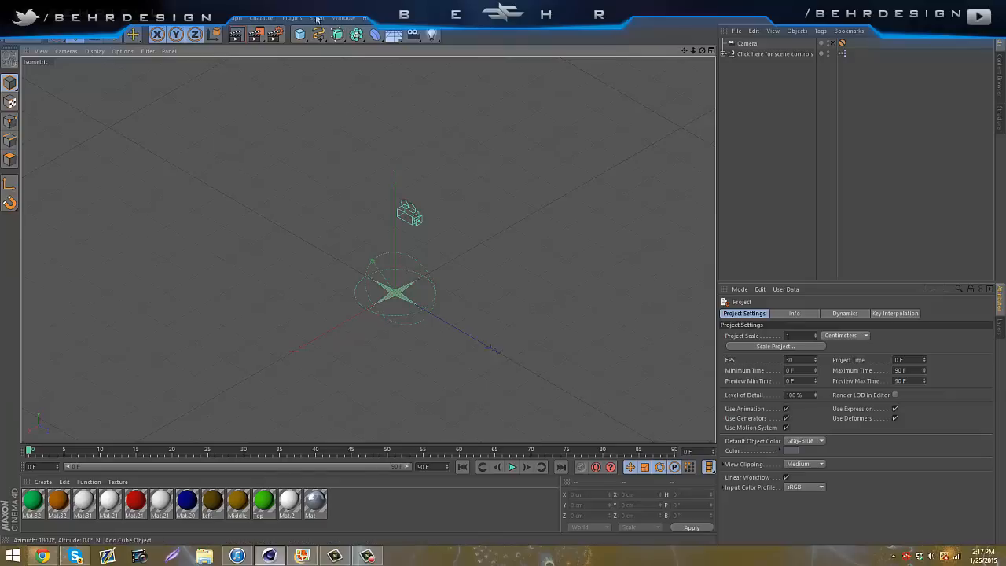
Add a cube at the origin and scale it uniformly to about 411 cm per side
left_click(300, 35)
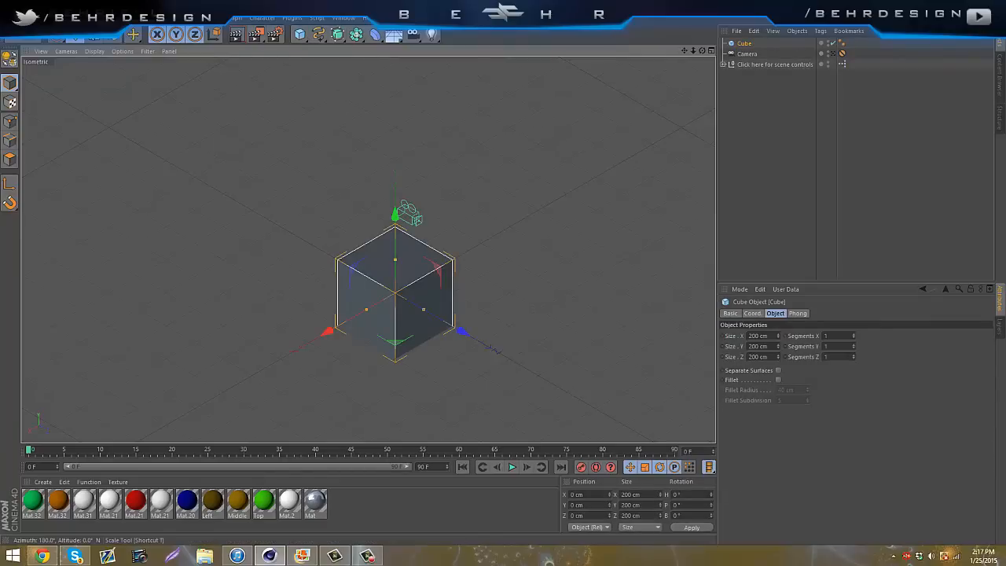
key("t")
left_click_drag(419, 265, 505, 276)
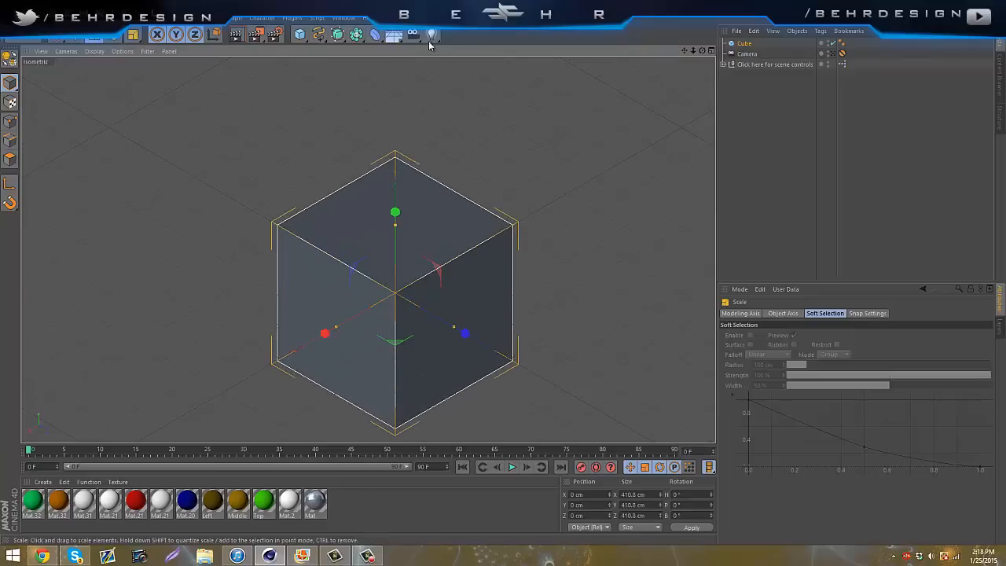
left_click_drag(684, 50, 676, 39)
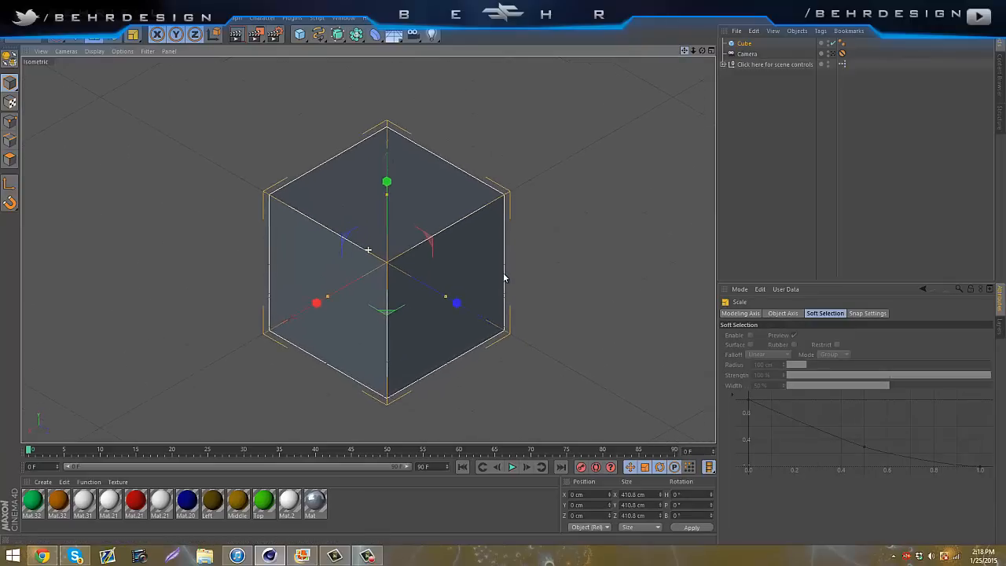
Check the Mario World reference video in the browser, and enlarge the cube uniformly to about 484 cm per side in Cinema 4D
left_click(42, 555)
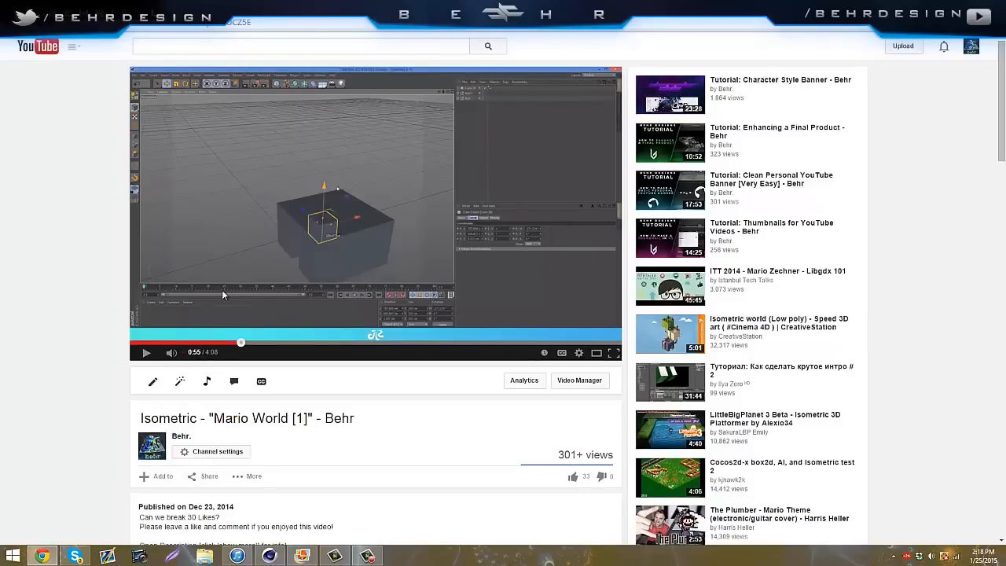
left_click(269, 555)
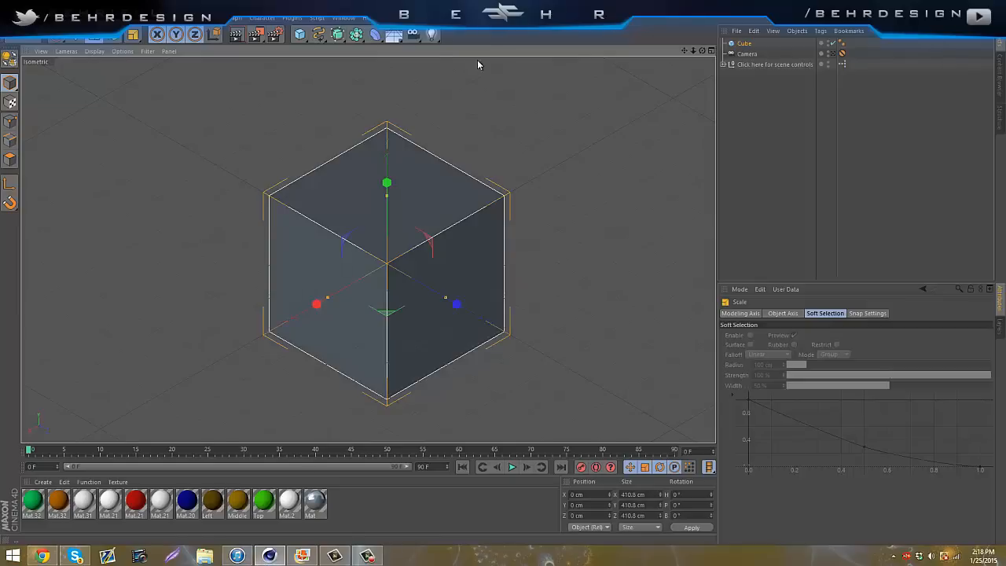
left_click(301, 74)
left_click(428, 243)
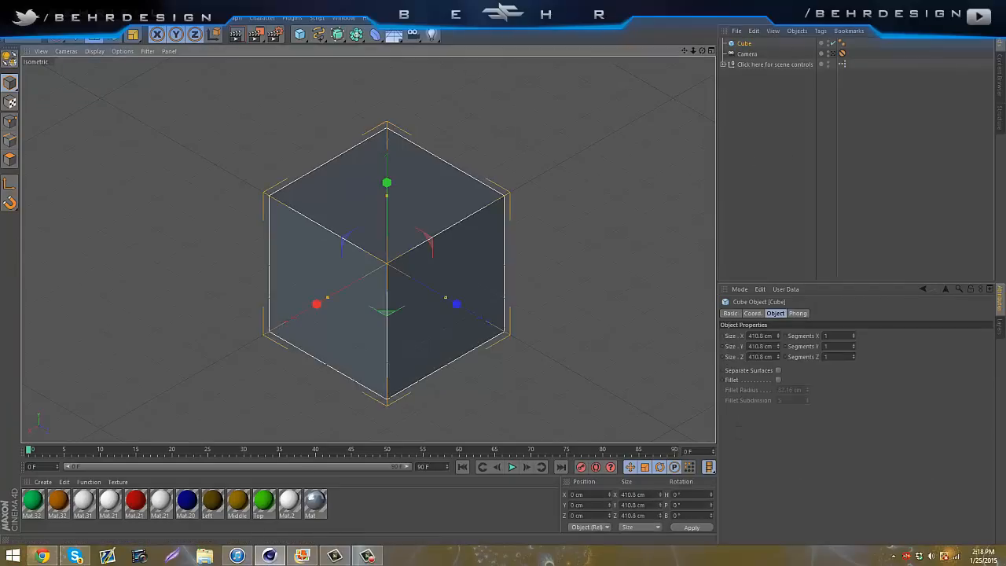
left_click_drag(413, 162, 559, 153)
left_click(698, 178)
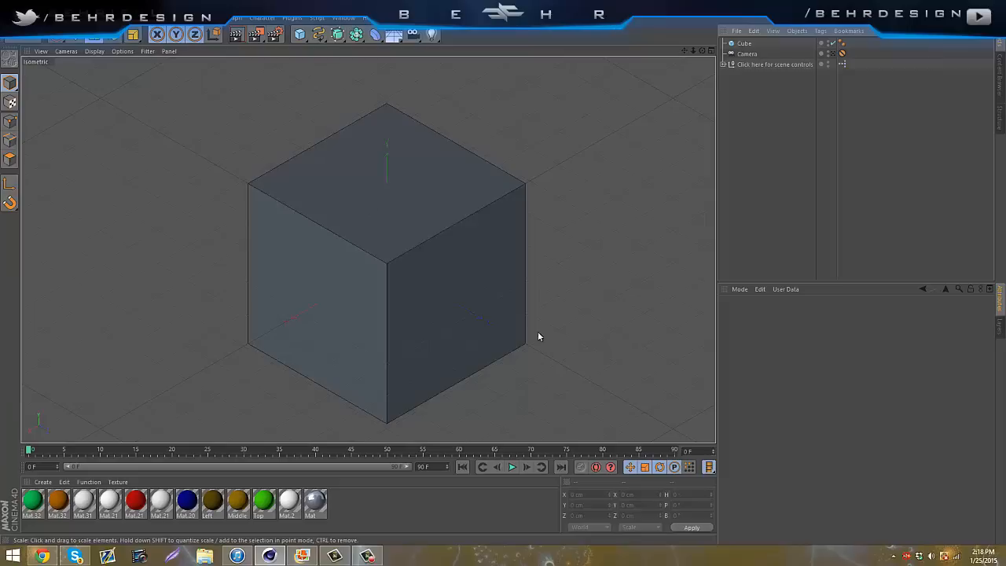
Set the Left material's colour to RGB 88, 69, 8 and apply the material to the cube
left_click(210, 503)
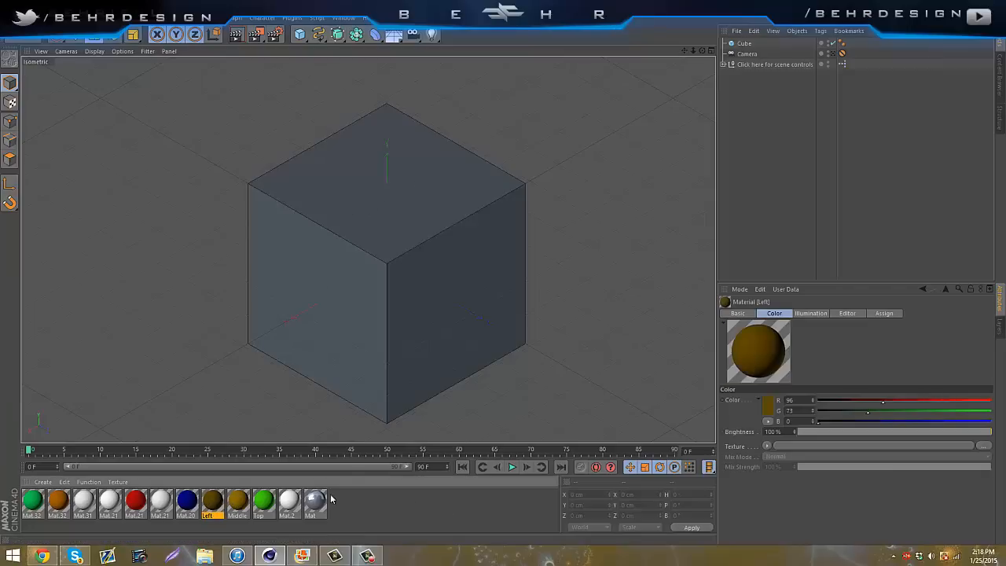
double_click(212, 504)
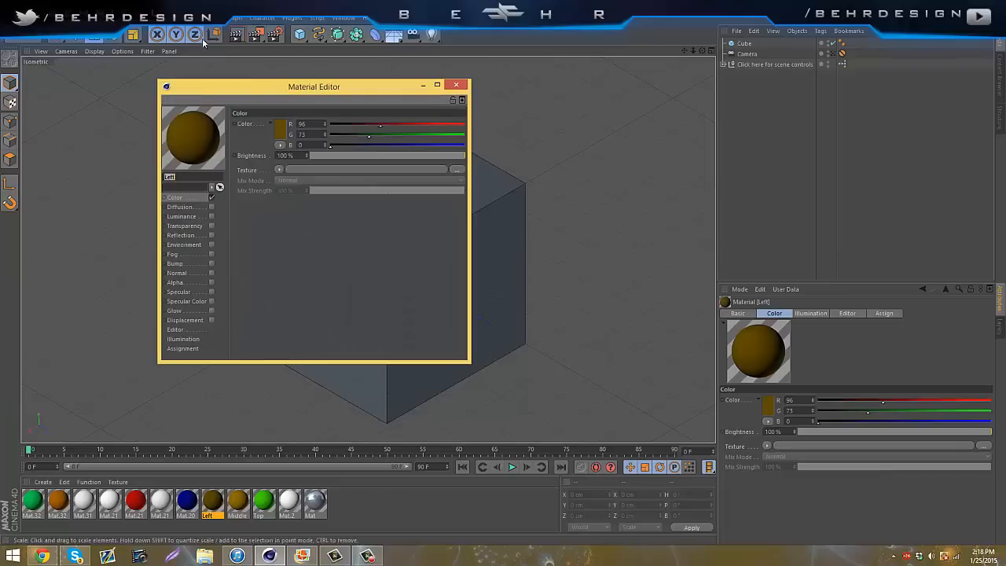
left_click(280, 129)
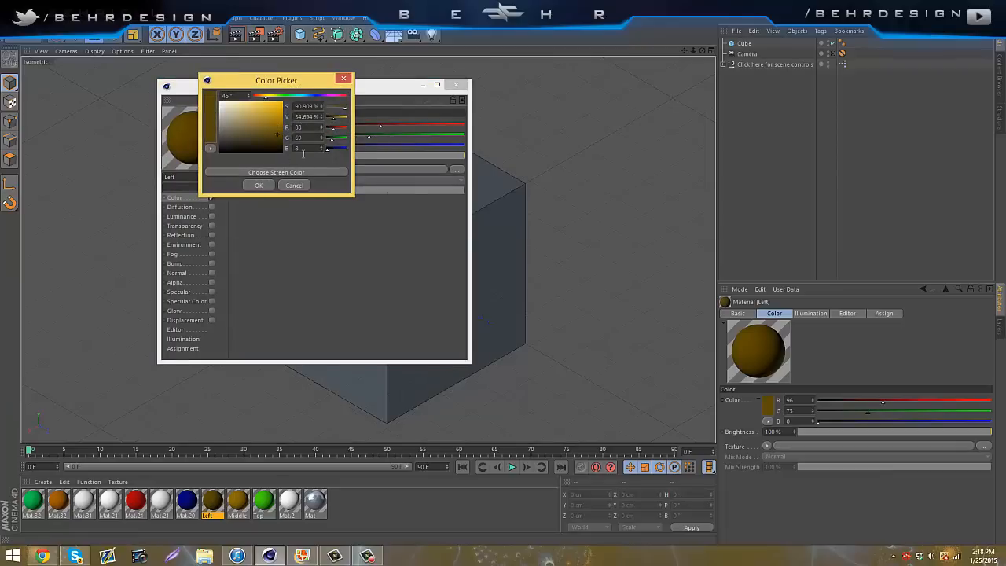
left_click(259, 185)
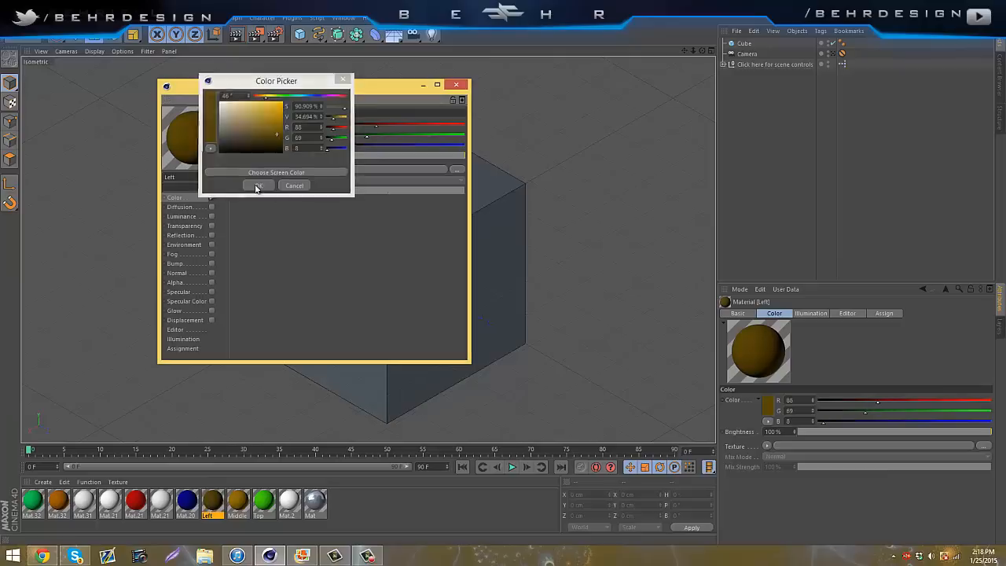
left_click(453, 87)
left_click_drag(212, 503, 385, 300)
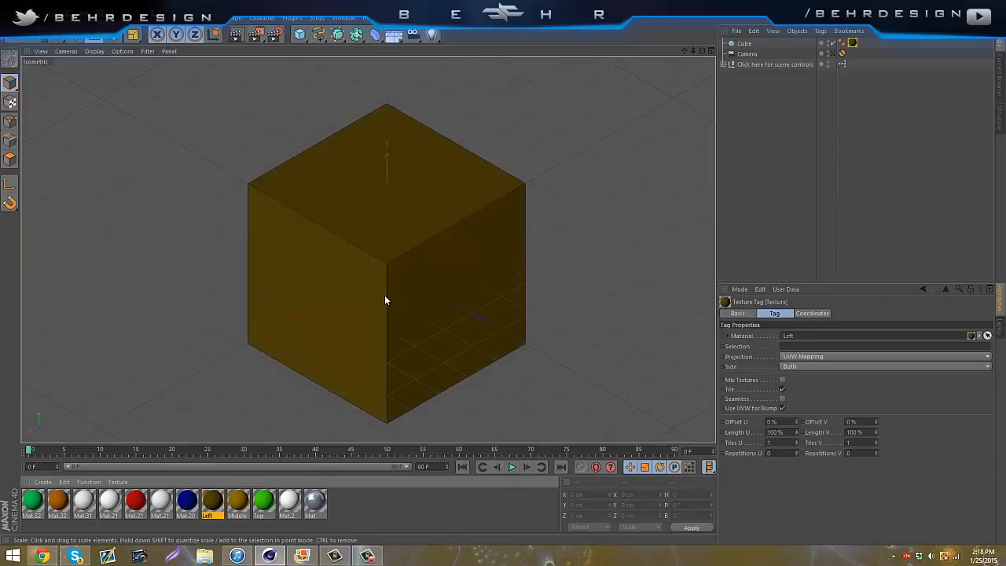
Duplicate the brown cube in place and set the copy's Y size to 10 cm
left_click(744, 44)
key("ctrl+c")
key("ctrl+v")
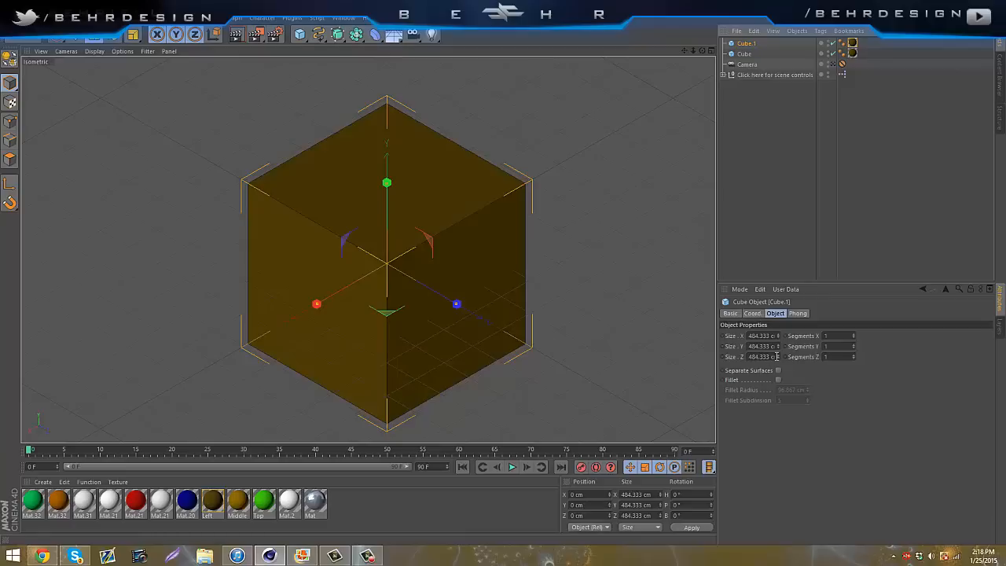
left_click_drag(778, 359, 779, 352)
key("ctrl+z")
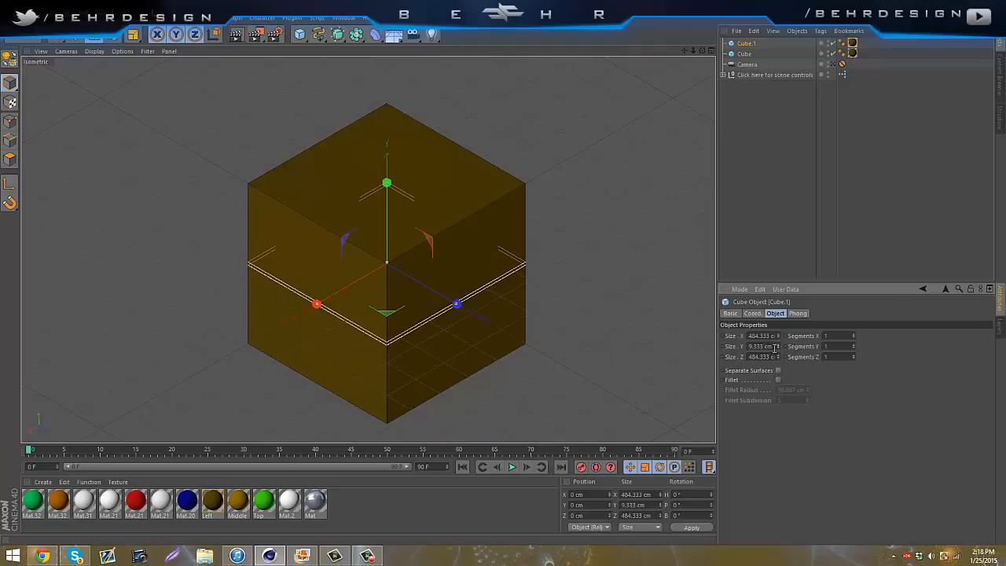
type("10")
key("Return")
Move the thin slab straight up along the Y axis onto the top of the cube
key("e")
left_click_drag(386, 185, 397, 116)
left_click(669, 71)
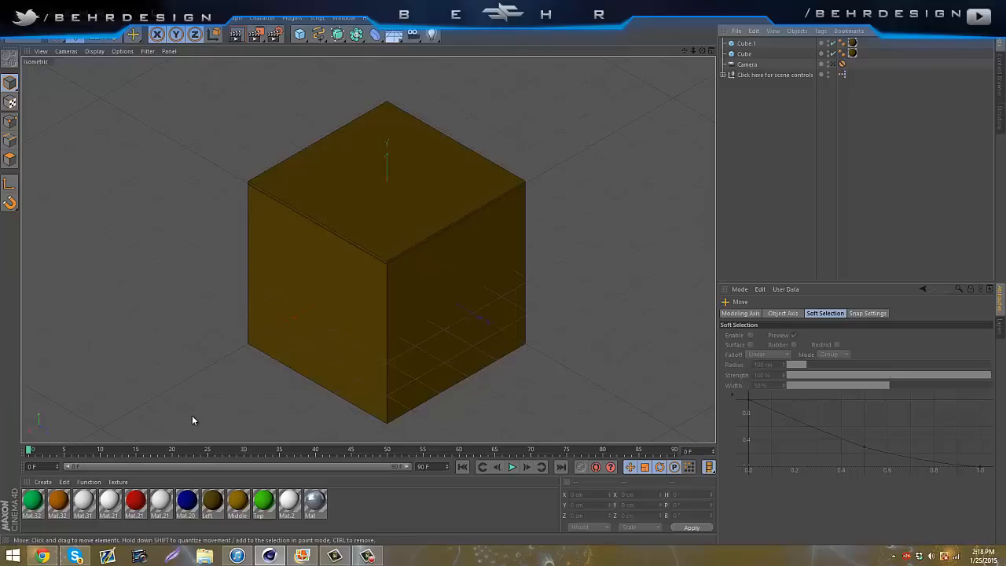
Apply the green Top material to the thin slab and render the viewport to preview the block
left_click(267, 507)
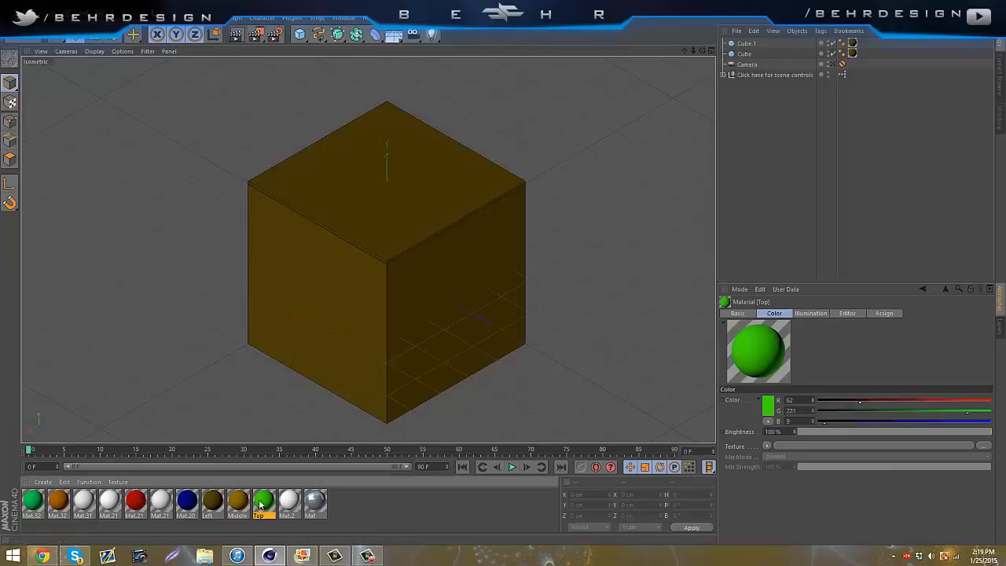
left_click(289, 503)
double_click(265, 501)
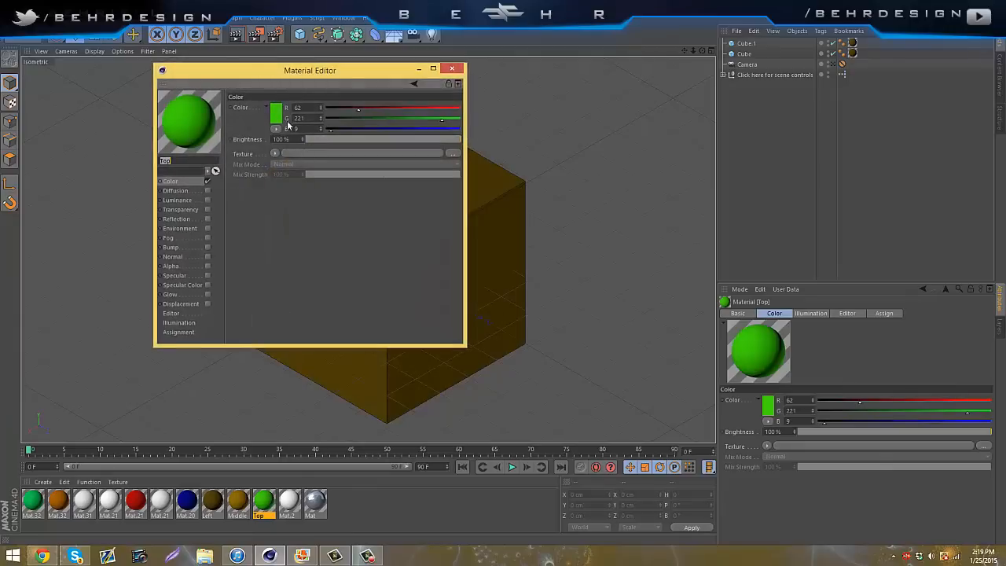
left_click(454, 71)
left_click_drag(350, 259, 367, 188)
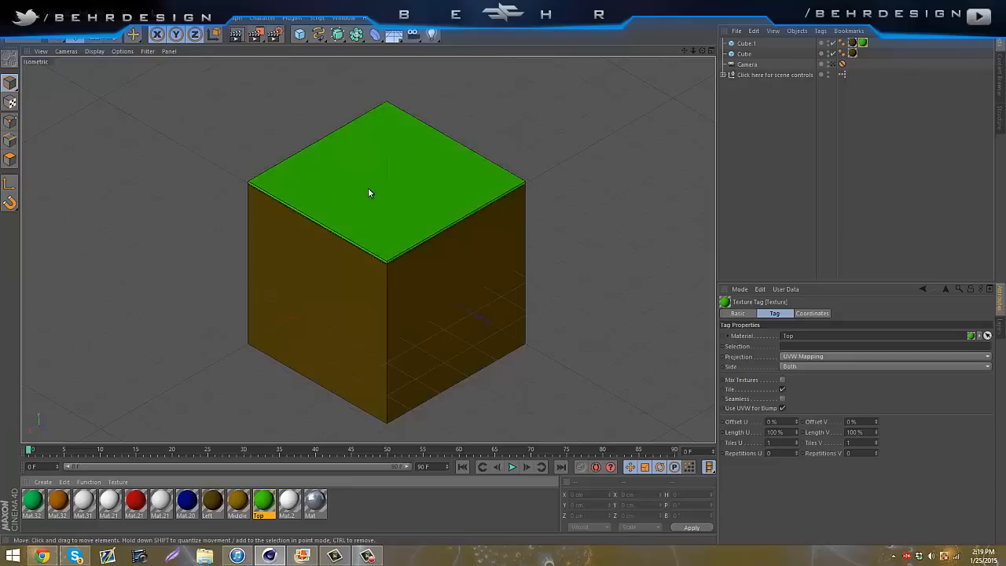
left_click(236, 35)
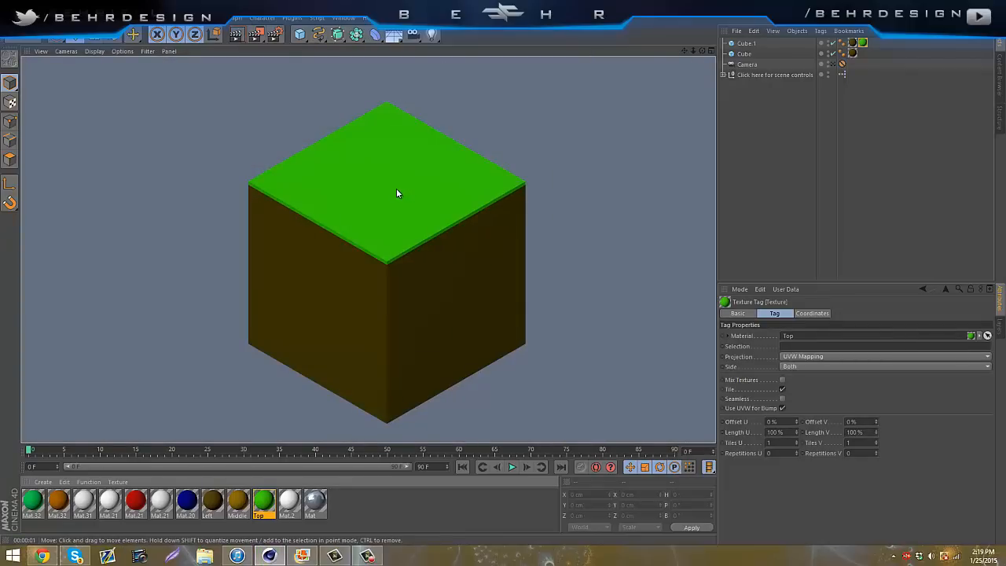
Inspect the Left material's colour settings in the Material Editor
left_click(405, 511)
double_click(212, 500)
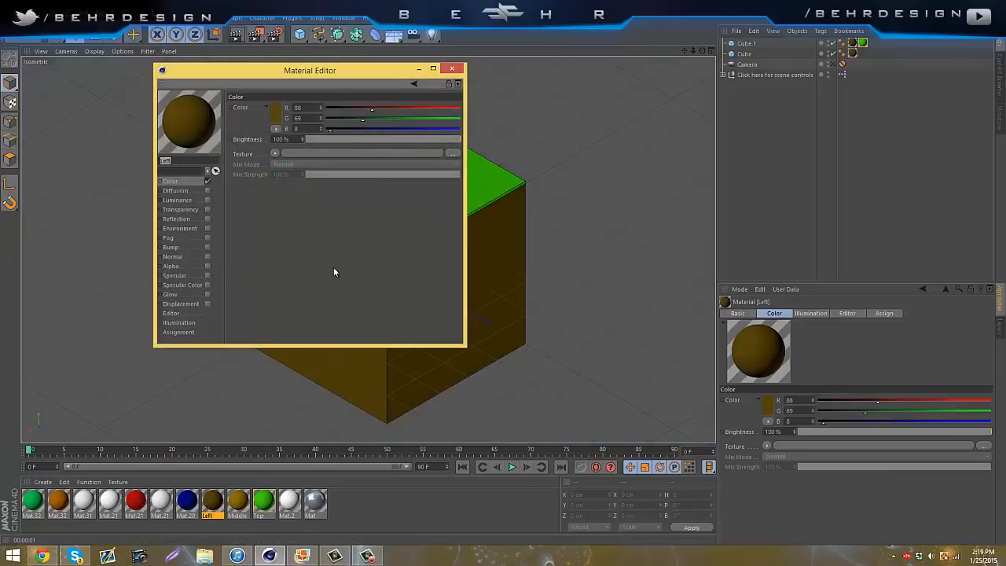
left_click(452, 68)
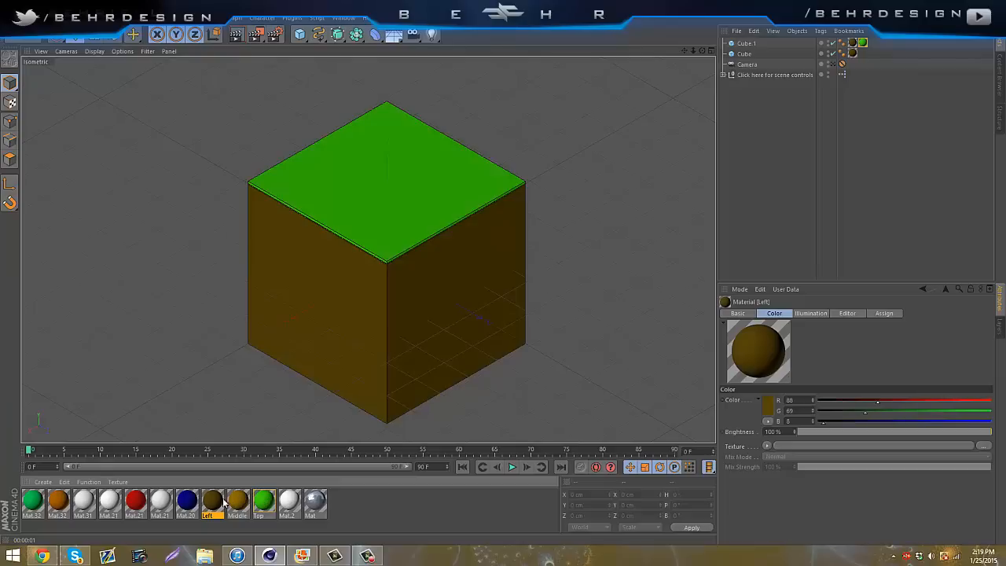
Duplicate the dark brown Left material and lighten the copy's colour to RGB 111, 88, 12
key("ctrl+v")
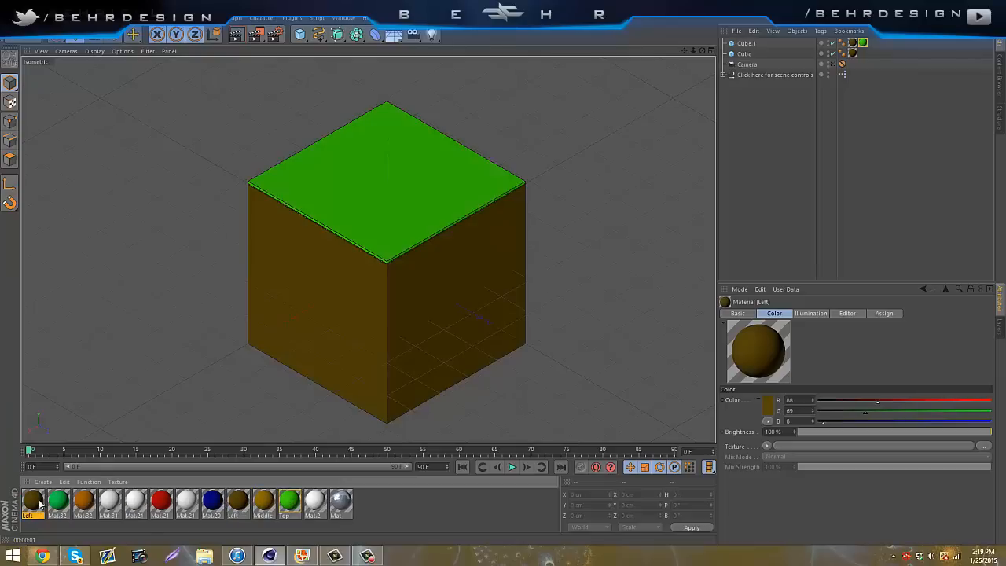
double_click(38, 500)
left_click(276, 114)
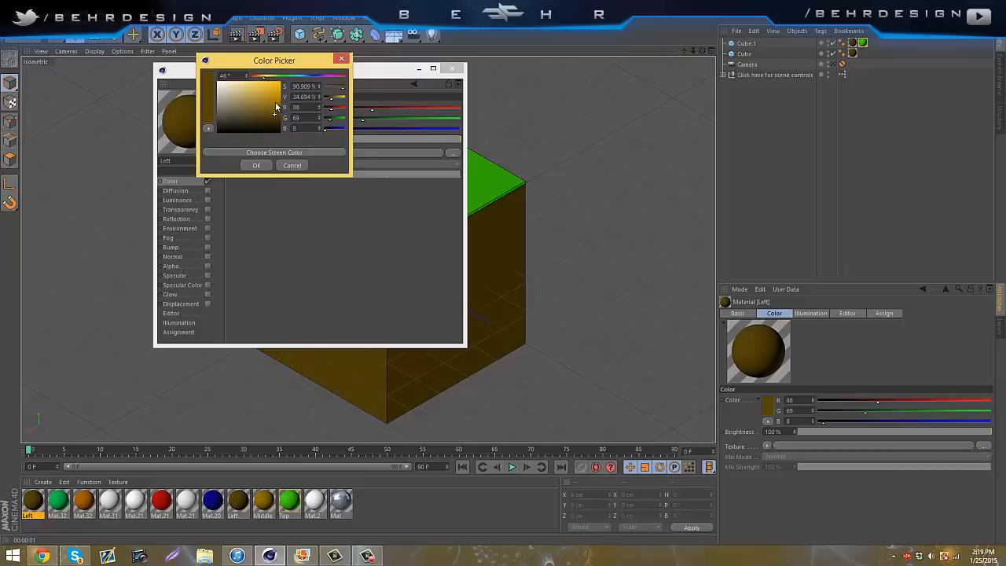
left_click(272, 108)
left_click_drag(272, 105, 276, 112)
left_click(256, 165)
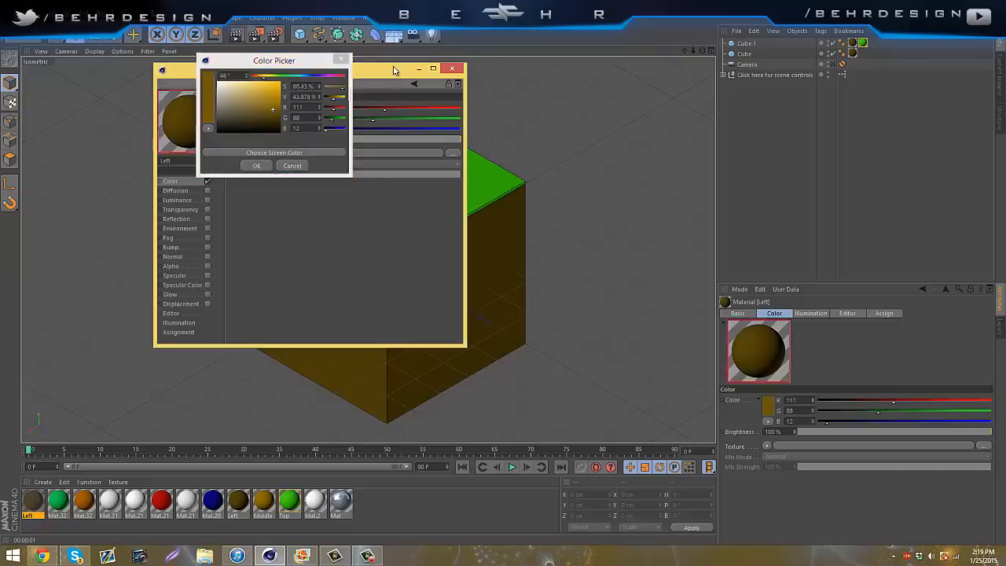
left_click(453, 70)
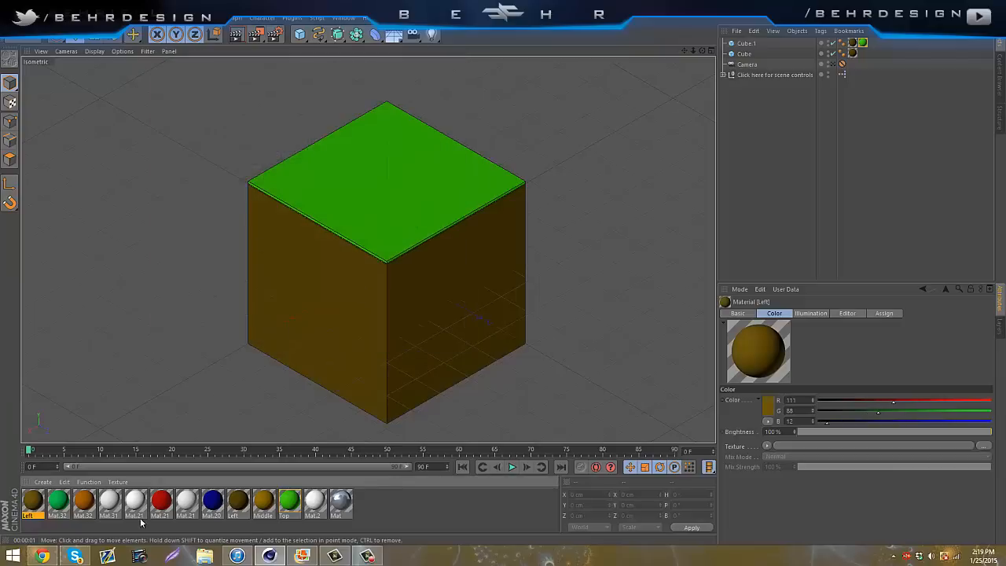
Apply the lighter Left material to the large brown cube and render the viewport to preview it
left_click_drag(39, 501, 386, 311)
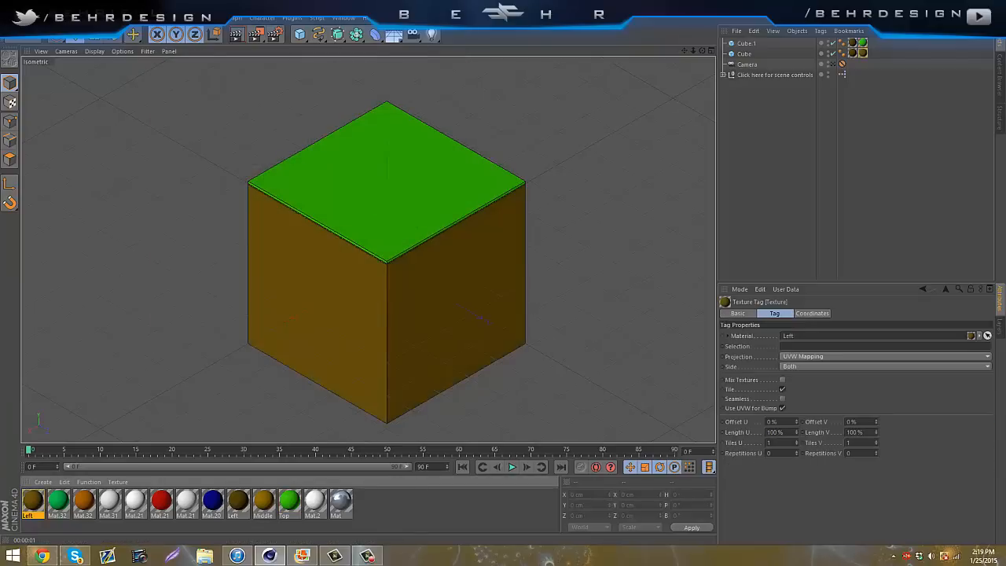
left_click(235, 34)
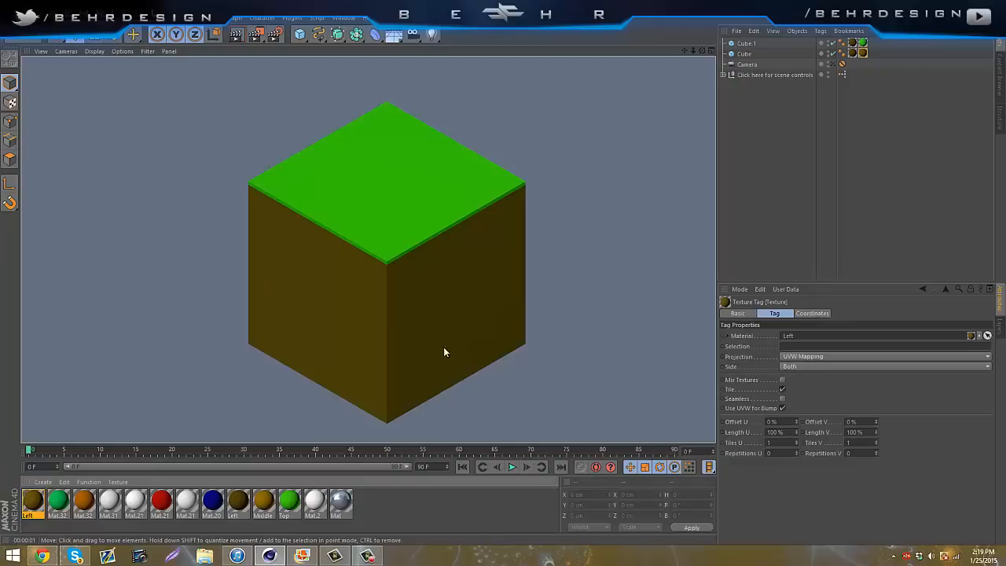
left_click(790, 145)
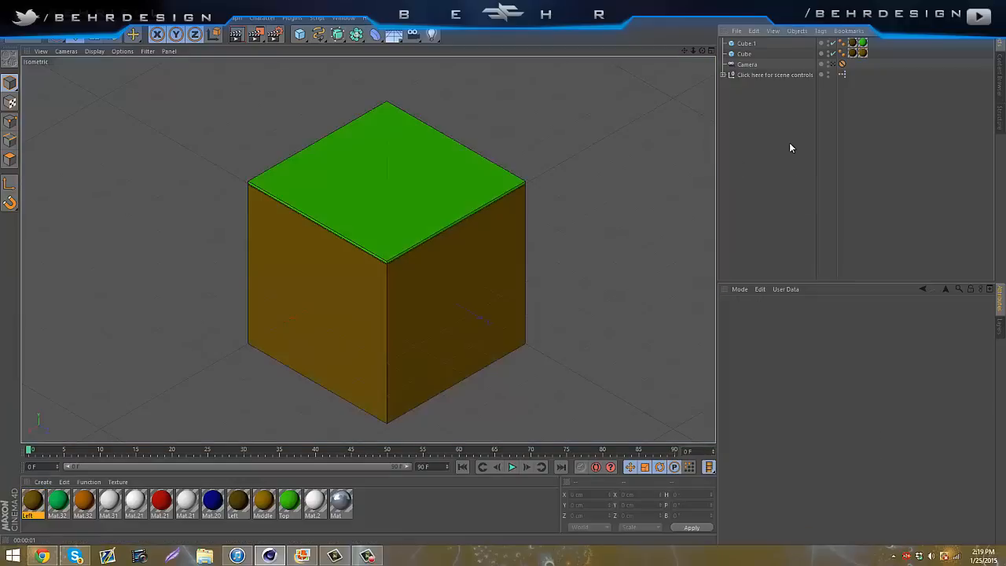
Resize a duplicate of the large brown cube to about 291 × 375 × 330 cm and move it along Z to about 137 cm
left_click(746, 43)
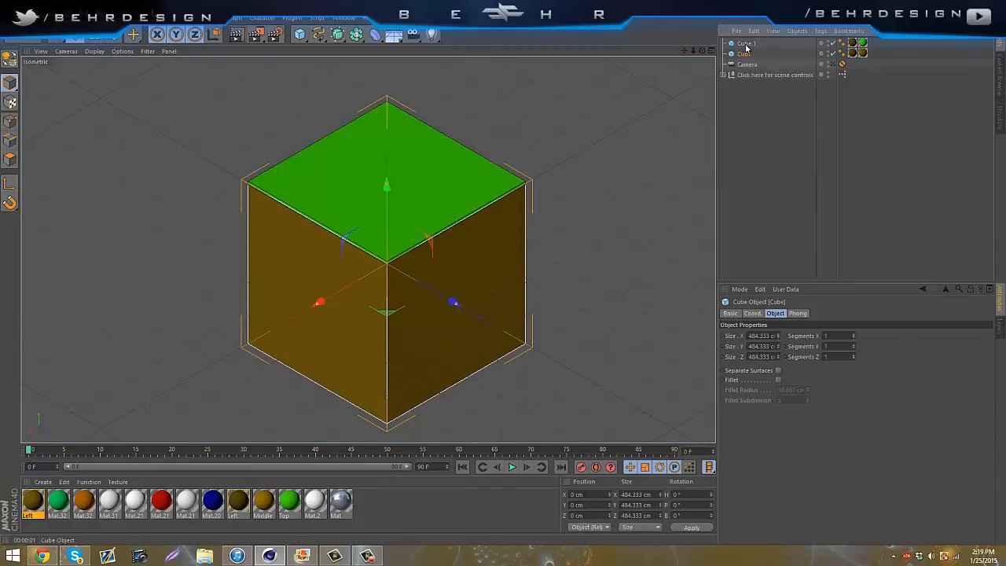
left_click(744, 53)
key("ctrl+c")
key("ctrl+v")
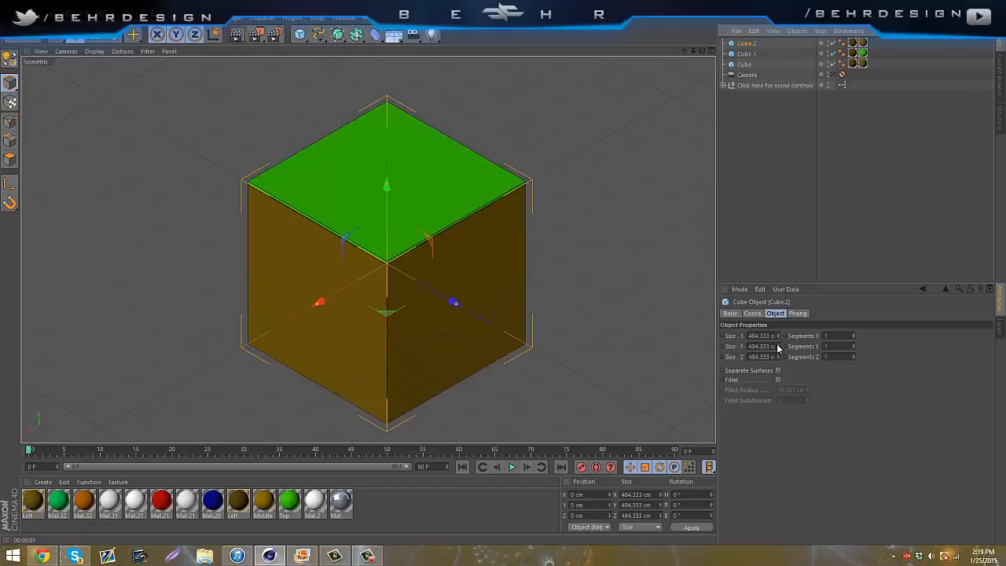
mouse_move(777, 351)
left_mouse_down()
mouse_move(777, 338)
mouse_move(777, 366)
left_mouse_up()
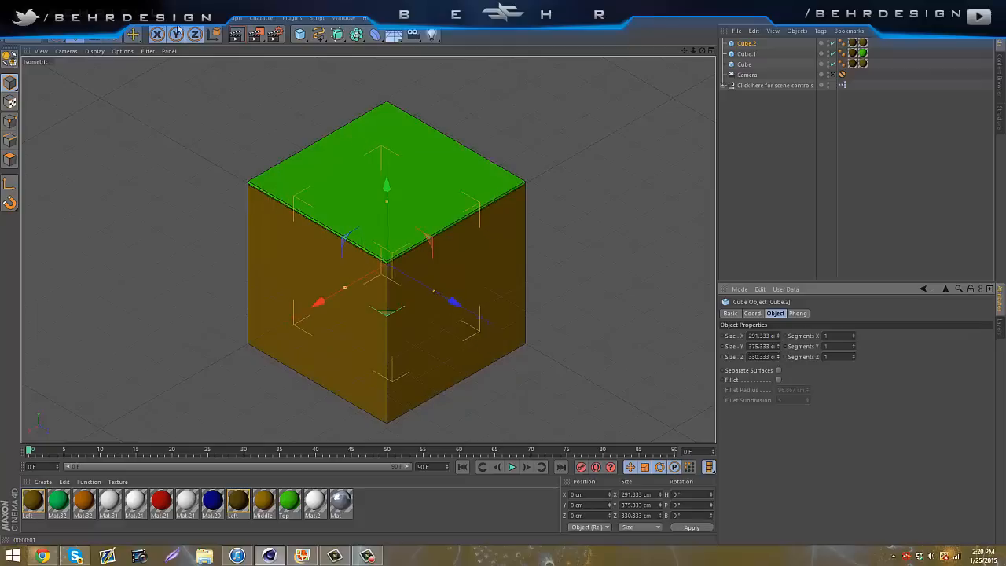
left_click_drag(459, 303, 487, 329)
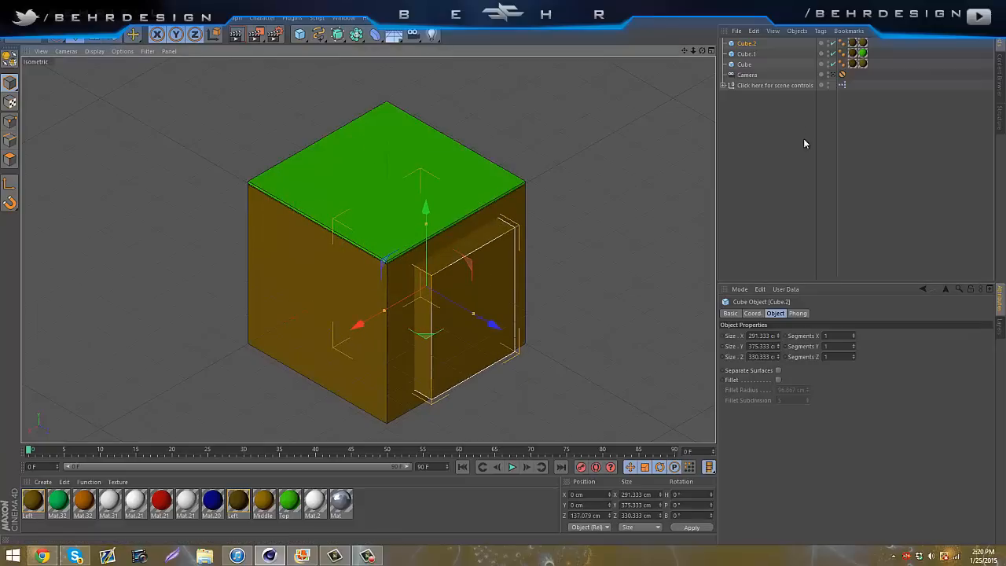
Add a Boole object to the scene for cutting the smaller cube out of the block
left_click_drag(878, 65, 731, 39)
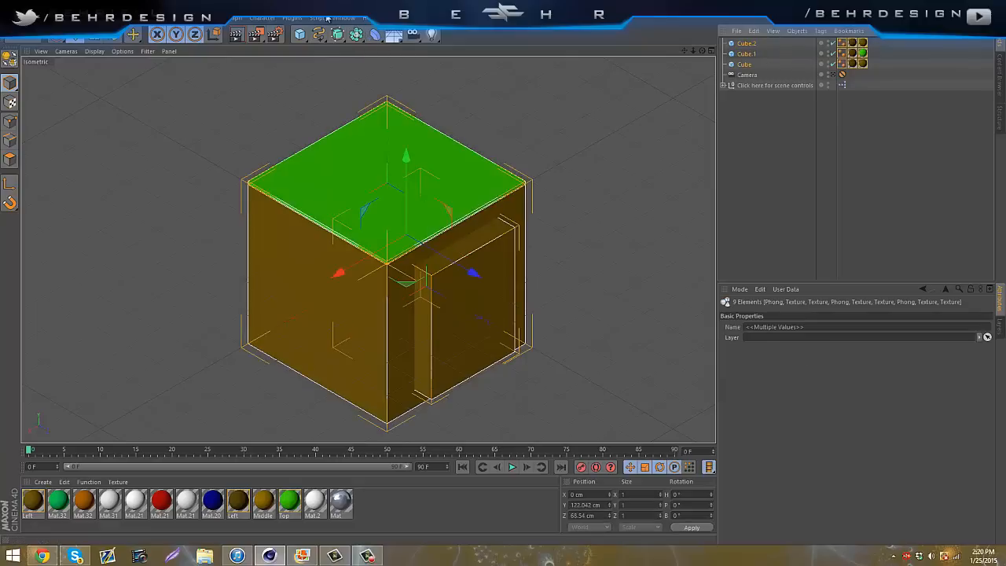
left_click(294, 19)
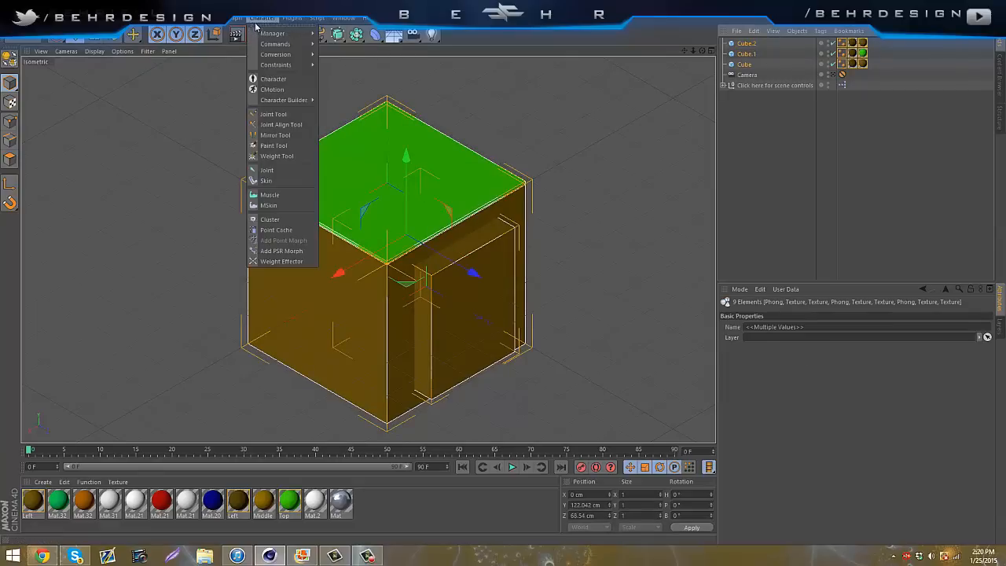
left_click(346, 18)
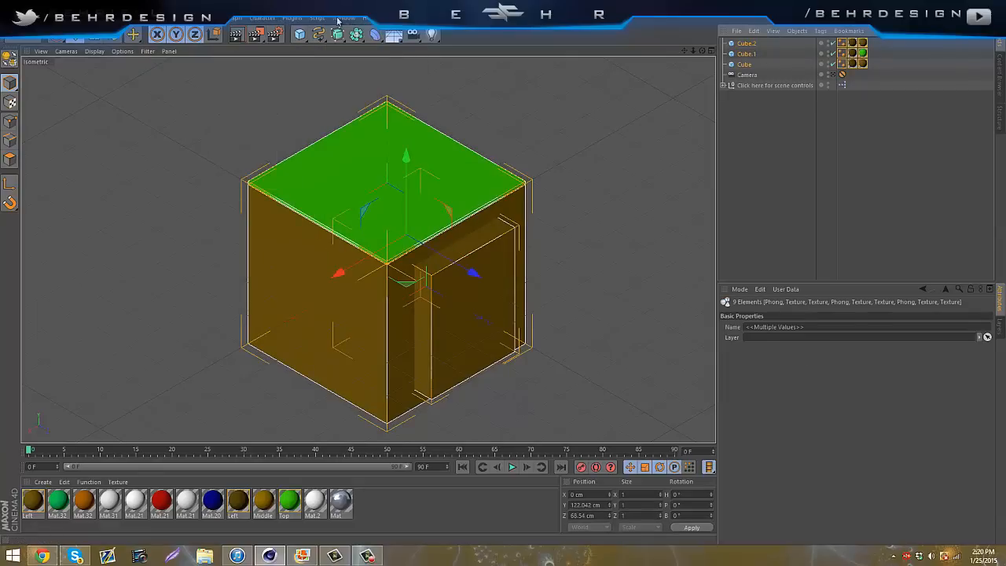
left_click(355, 35)
left_click(356, 34)
left_click(356, 35)
left_click(557, 50)
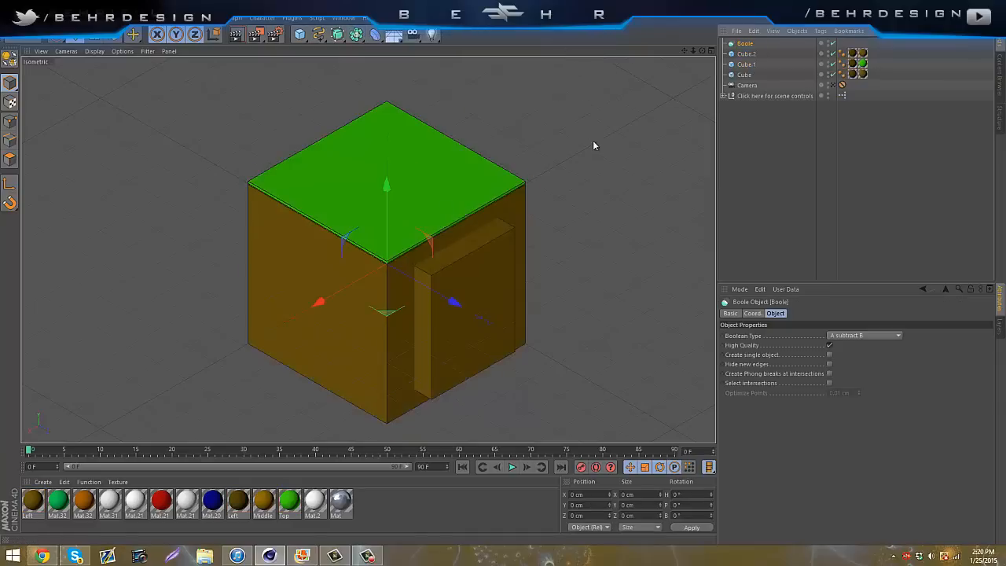
Nest the three cubes under the Boole, ordered as large cube, smaller cutting cube, then green slab
left_click(862, 155)
left_click_drag(869, 75, 744, 46)
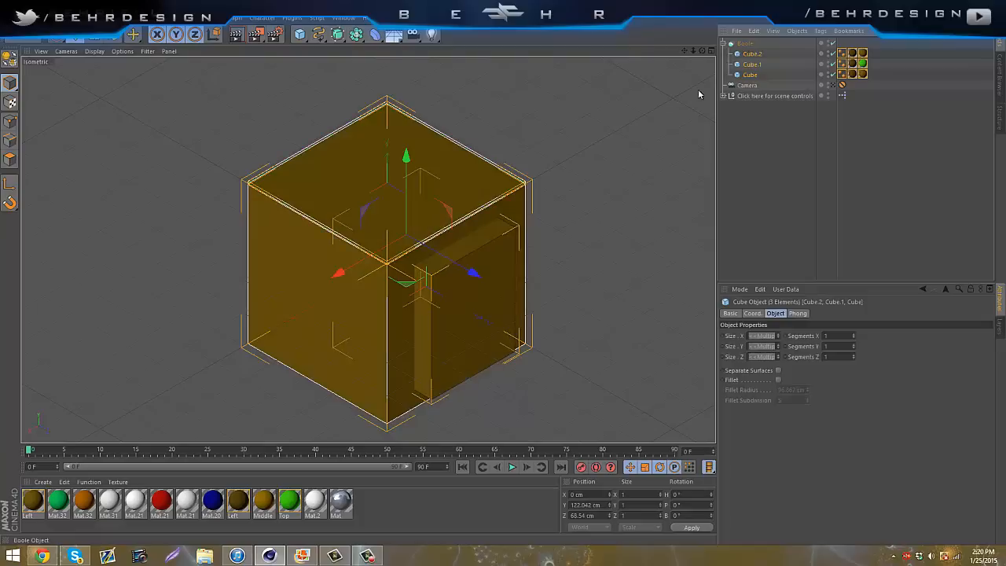
left_click(865, 171)
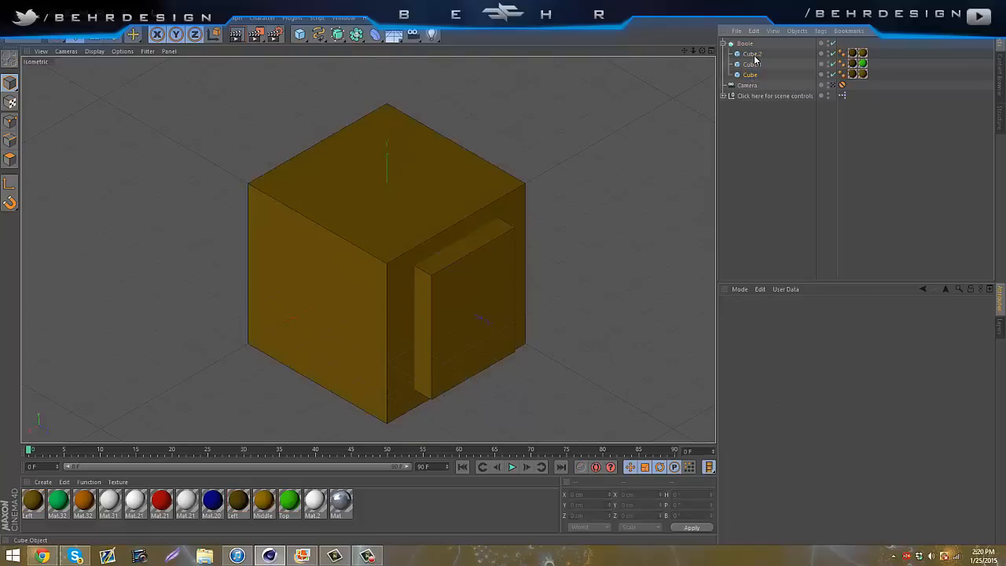
left_click(754, 75)
left_click_drag(752, 53, 755, 73)
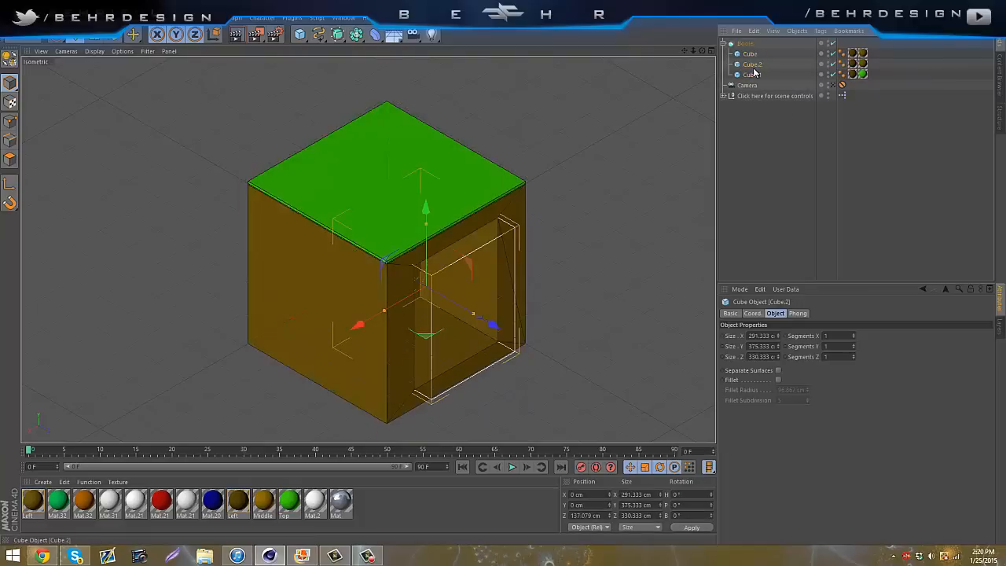
Check the order of the cubes inside the Boole and render the viewport to preview the cutout
left_click(751, 54)
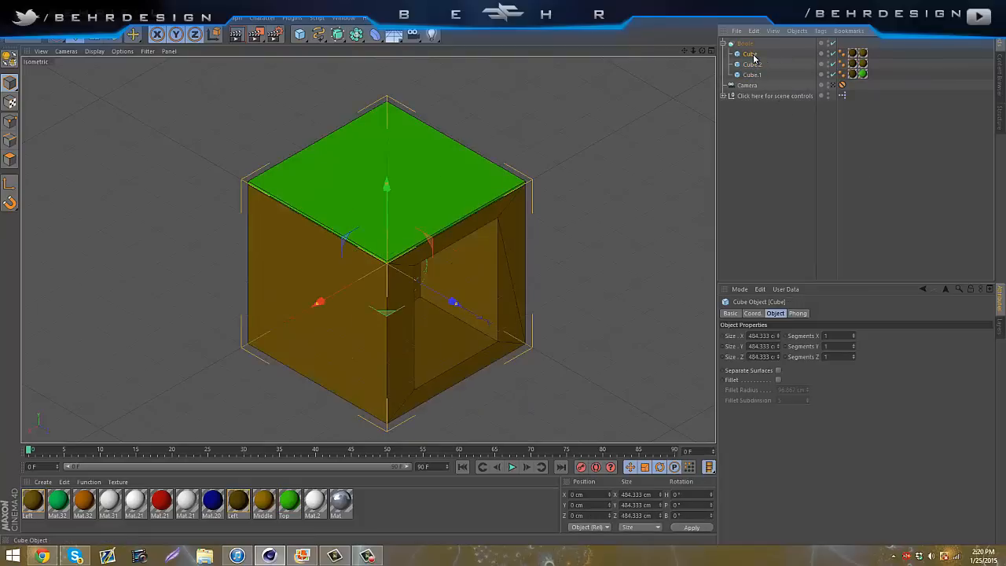
left_click(752, 67)
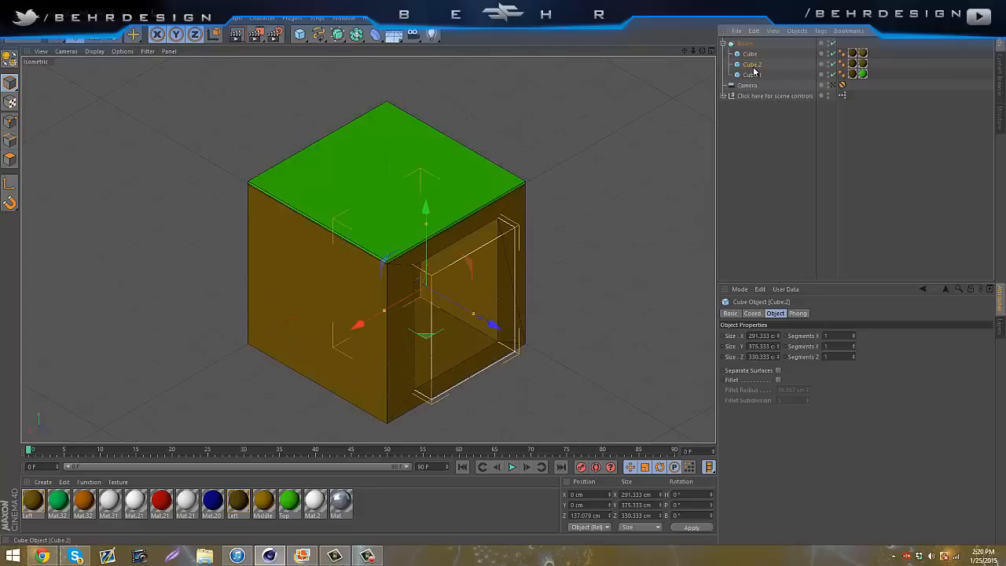
left_click(752, 74)
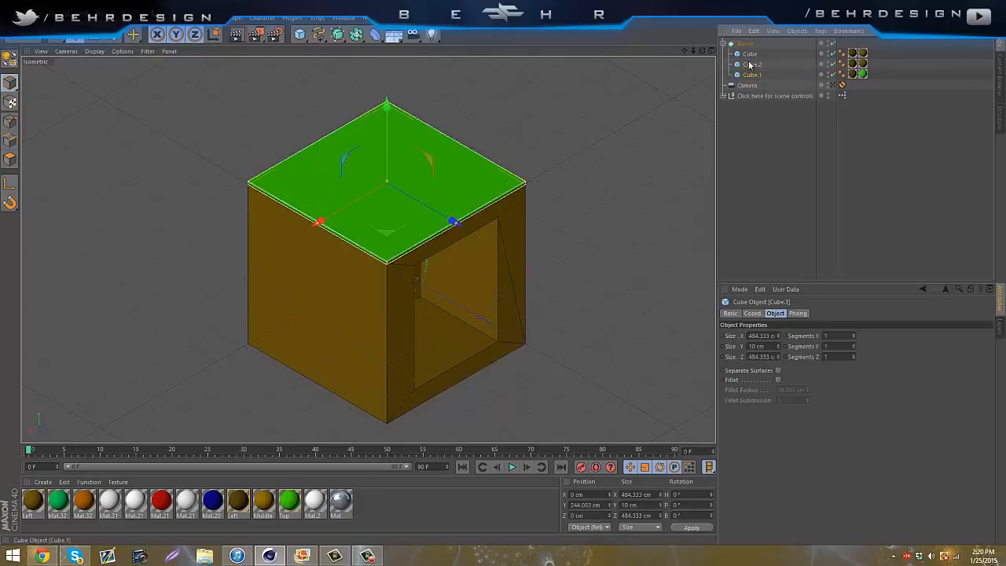
left_click(818, 171)
left_click(237, 34)
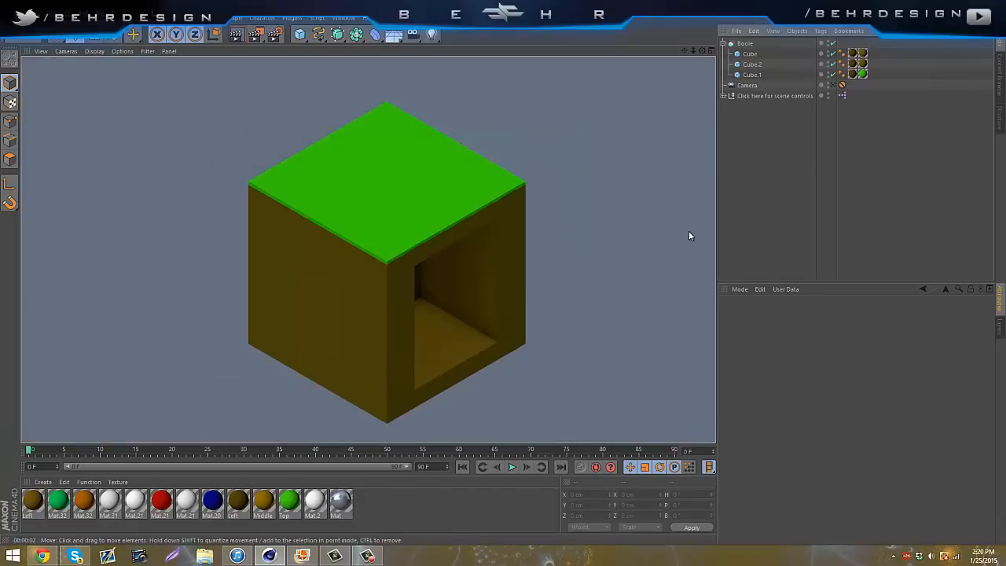
left_click(690, 236)
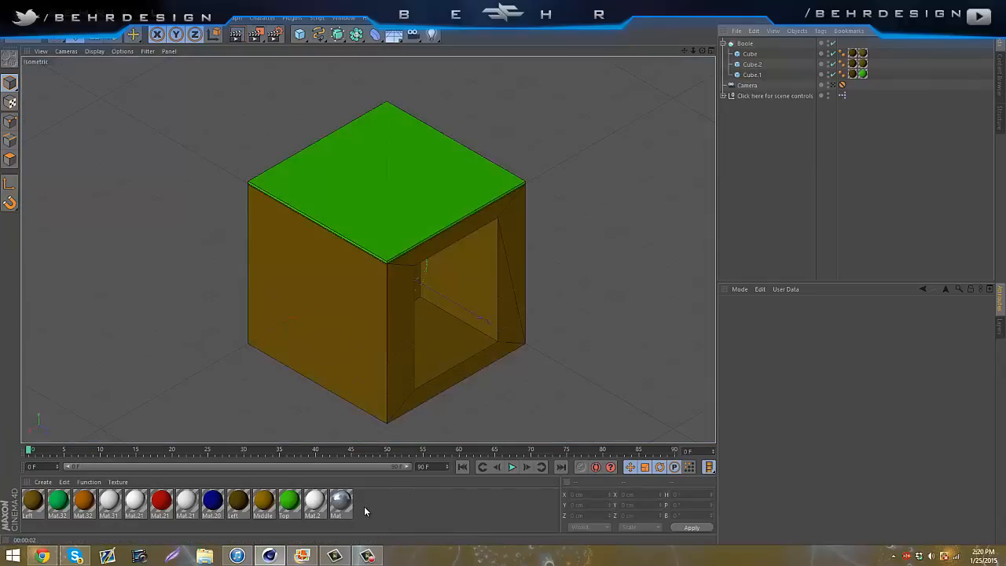
Apply the darker Left material to the cutting cube and render the viewport to preview the recess
left_click_drag(817, 78, 765, 76)
mouse_move(839, 52)
left_mouse_down()
mouse_move(752, 56)
mouse_move(752, 65)
left_mouse_up()
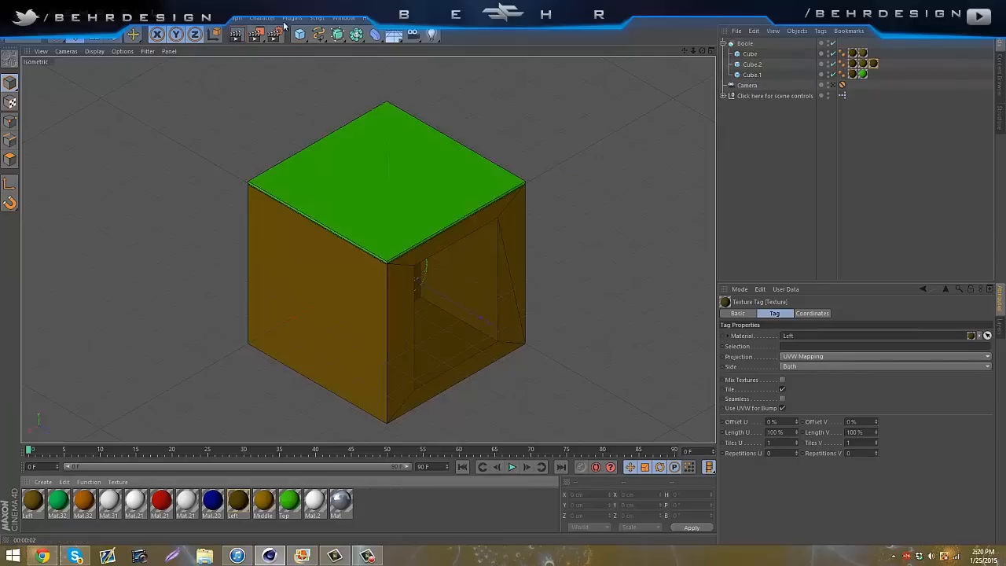
left_click(237, 34)
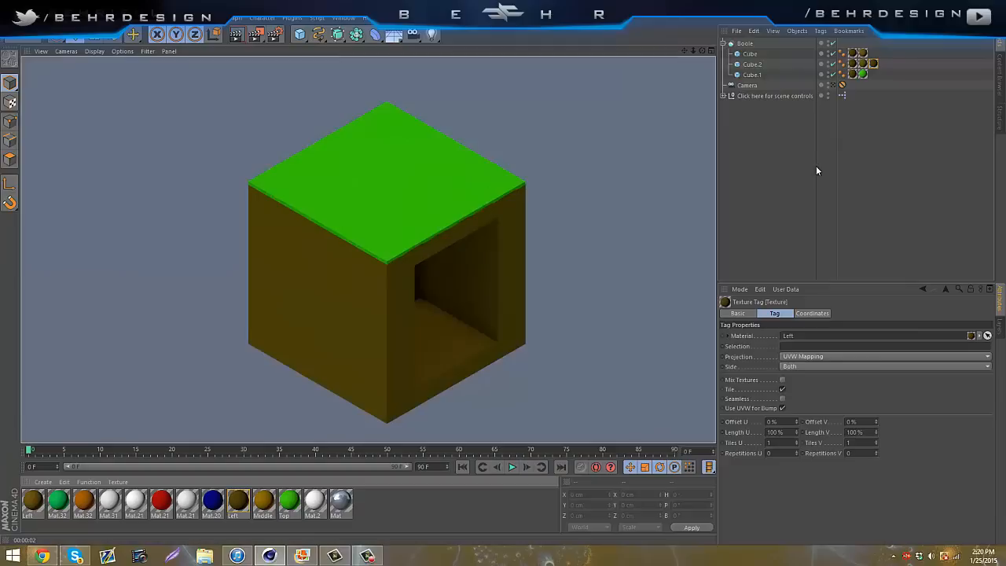
left_click(805, 167)
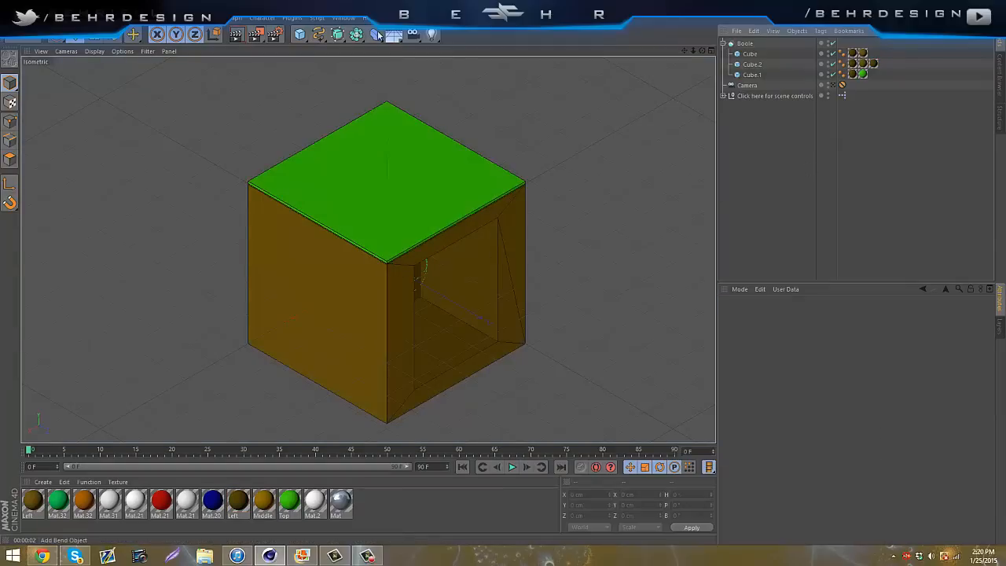
Review the role of each of the three cubes in the Boole hierarchy
left_click(750, 75)
left_click(752, 64)
left_click(751, 54)
left_click(755, 62)
left_click(745, 76)
left_click(756, 62)
left_click(756, 49)
Resize a copy of the large cube outside the Boole to about 377 × 415 × 5 cm and move it along Z to about 240 cm
left_click(755, 54)
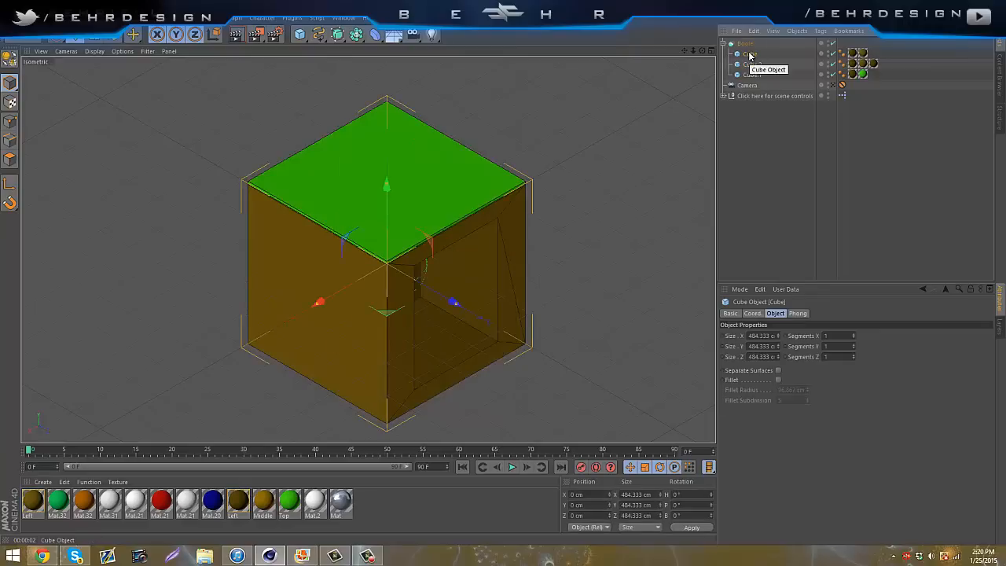
key("ctrl+c")
key("ctrl+v")
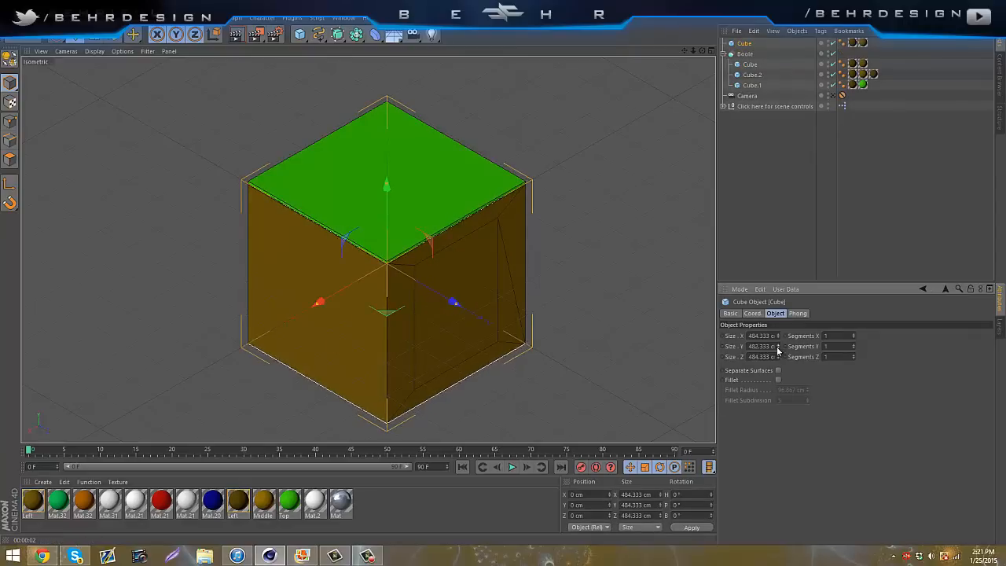
left_click_drag(777, 346, 777, 354)
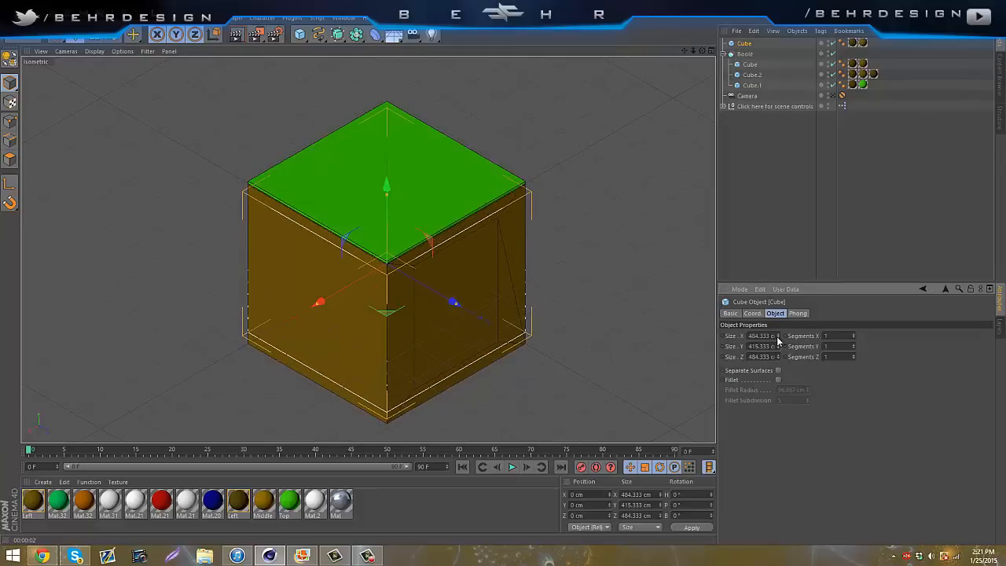
left_click_drag(779, 345, 778, 357)
left_click_drag(456, 307, 524, 353)
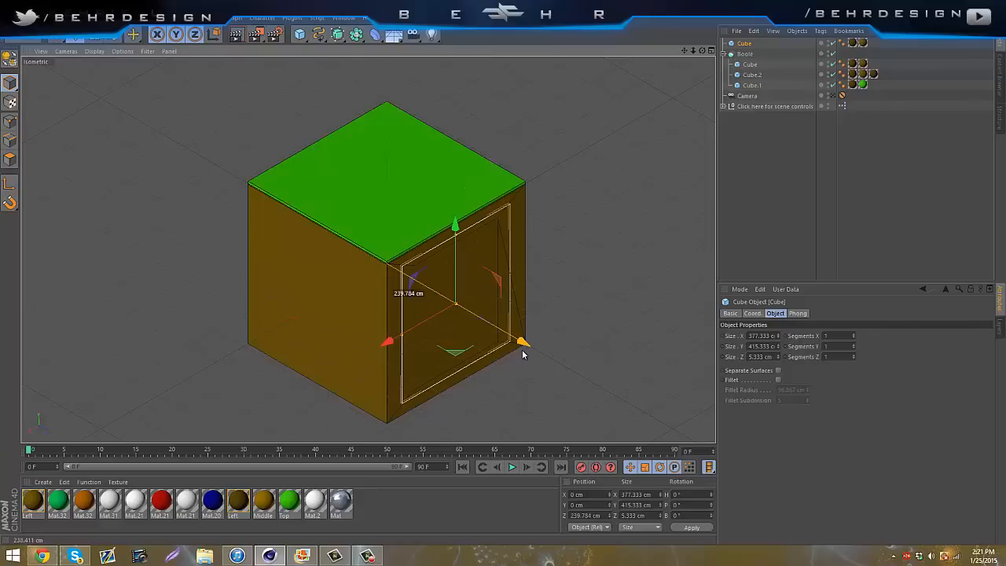
left_click(779, 218)
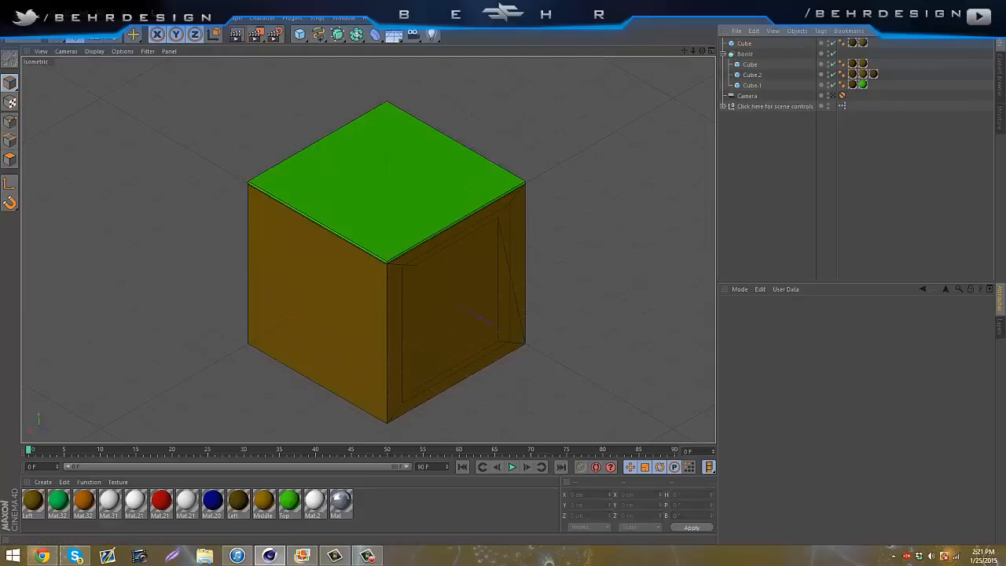
Delete both brown texture tags from the thin panel covering the opening
left_click(857, 43)
left_click(754, 31)
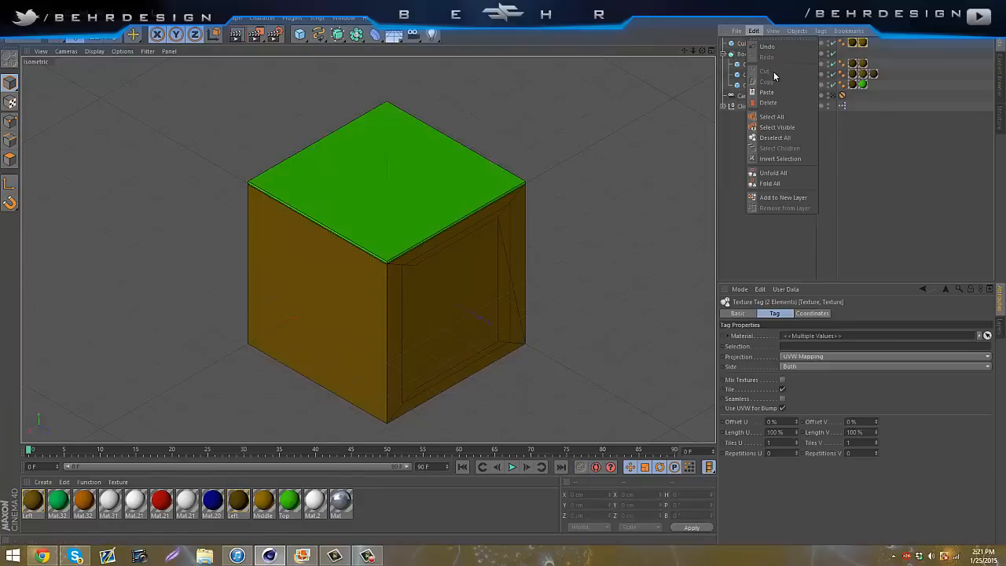
left_click(766, 108)
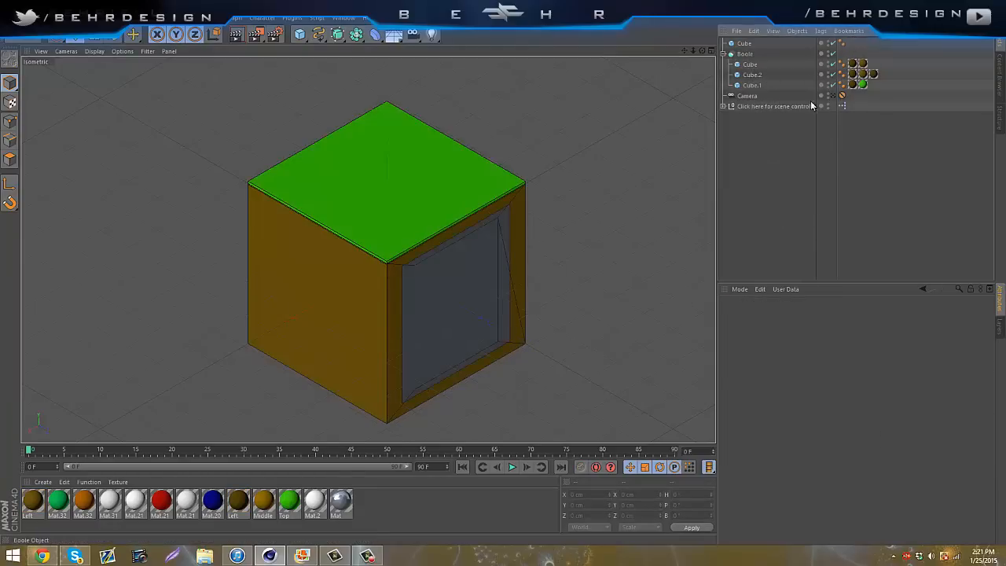
Create a new material with transparency brightness at about 82% and reflection enabled at 65%
double_click(400, 516)
left_click(400, 516)
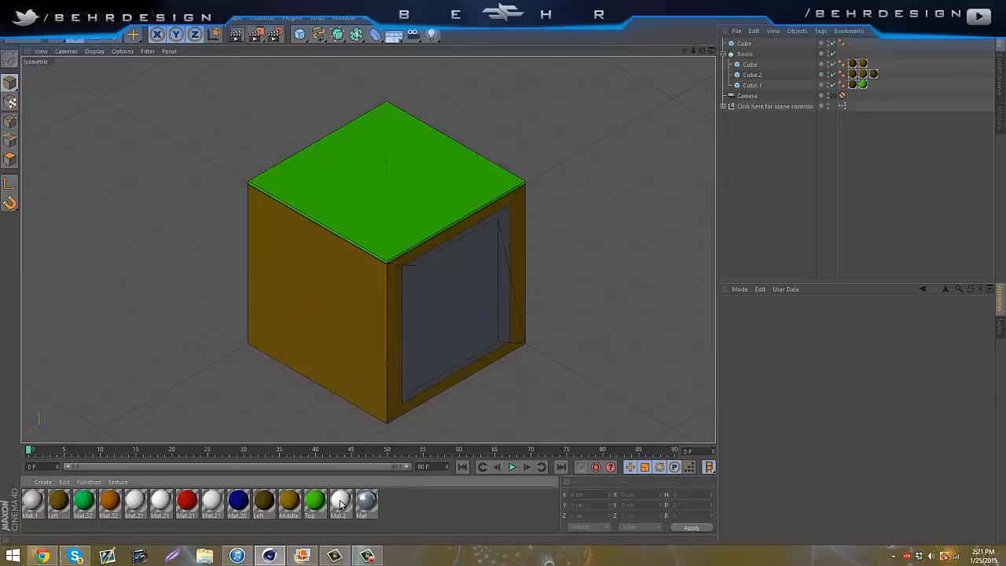
double_click(26, 505)
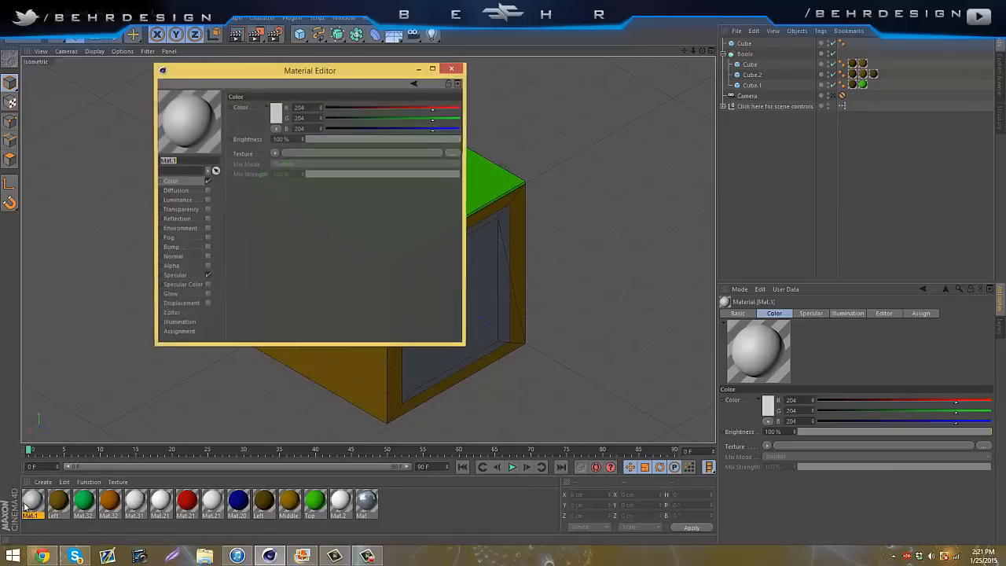
left_click(208, 210)
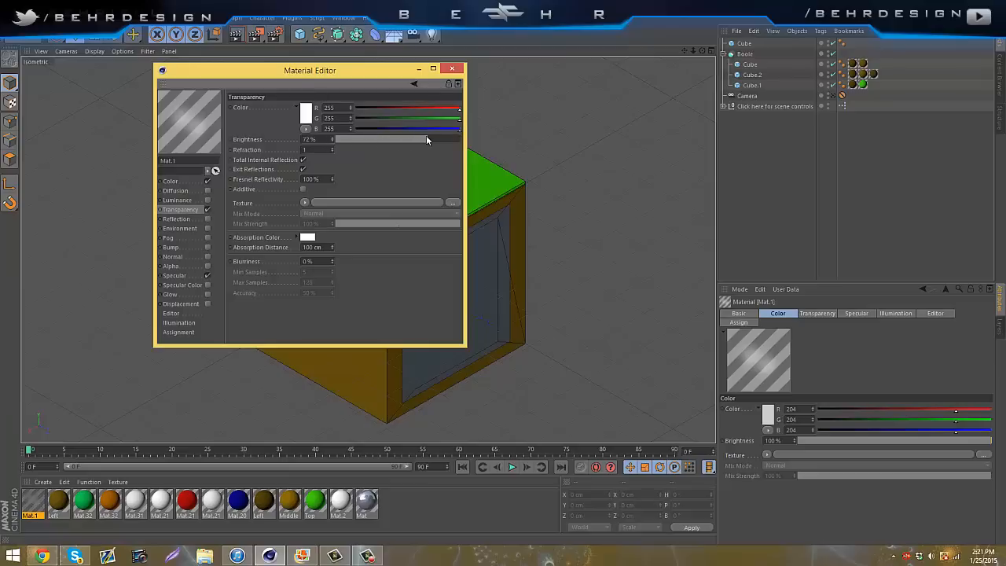
left_click_drag(439, 139, 441, 139)
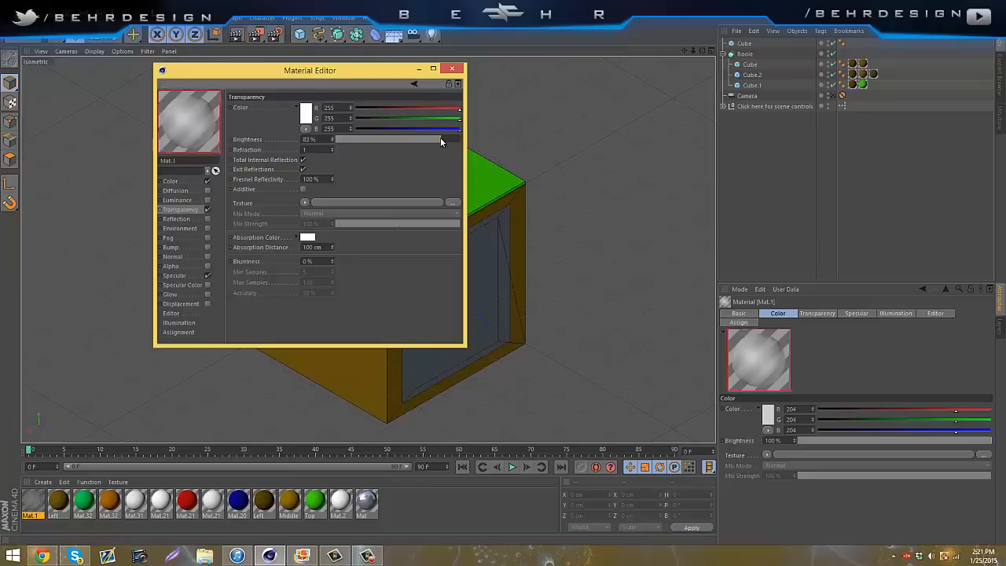
left_click(209, 219)
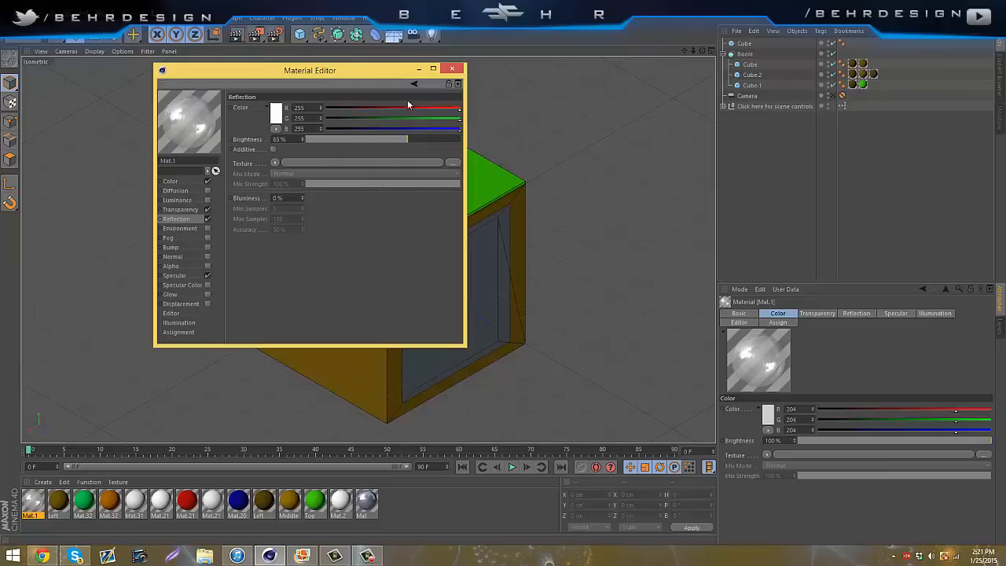
left_click(452, 69)
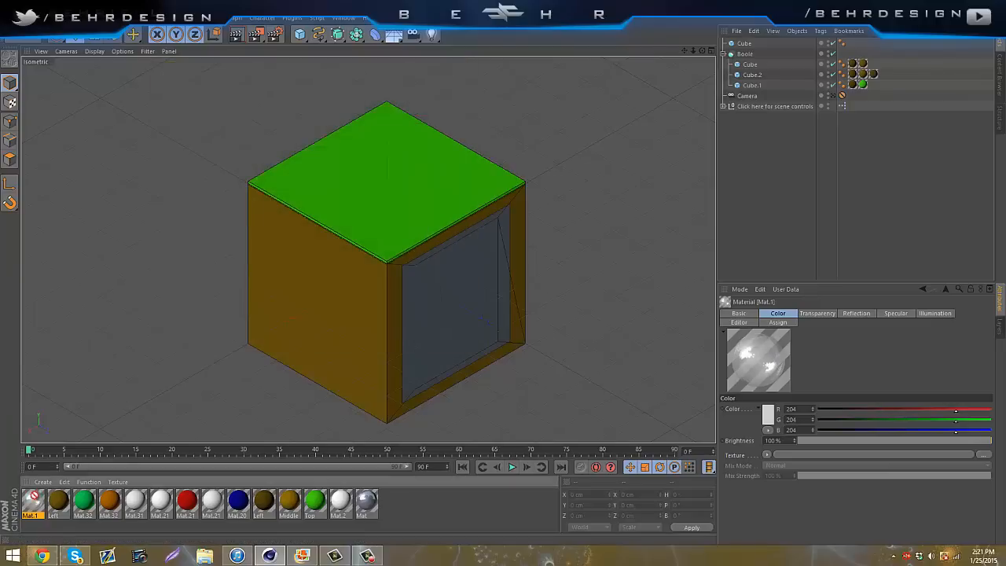
Apply Mat.1 to the thin panel over the opening and move the panel along Z to about 235 cm
left_click_drag(712, 36, 744, 44)
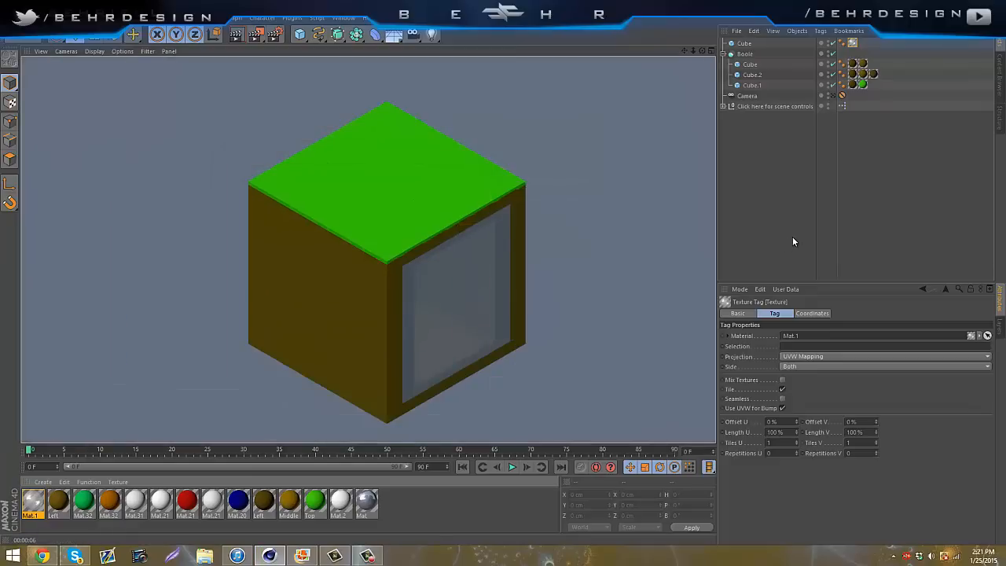
left_click(789, 147)
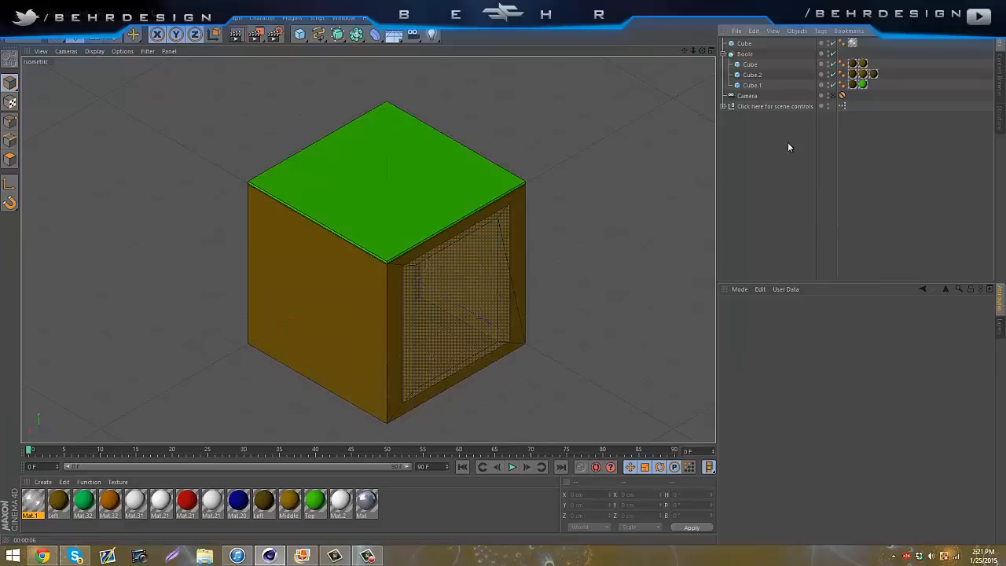
left_click(744, 43)
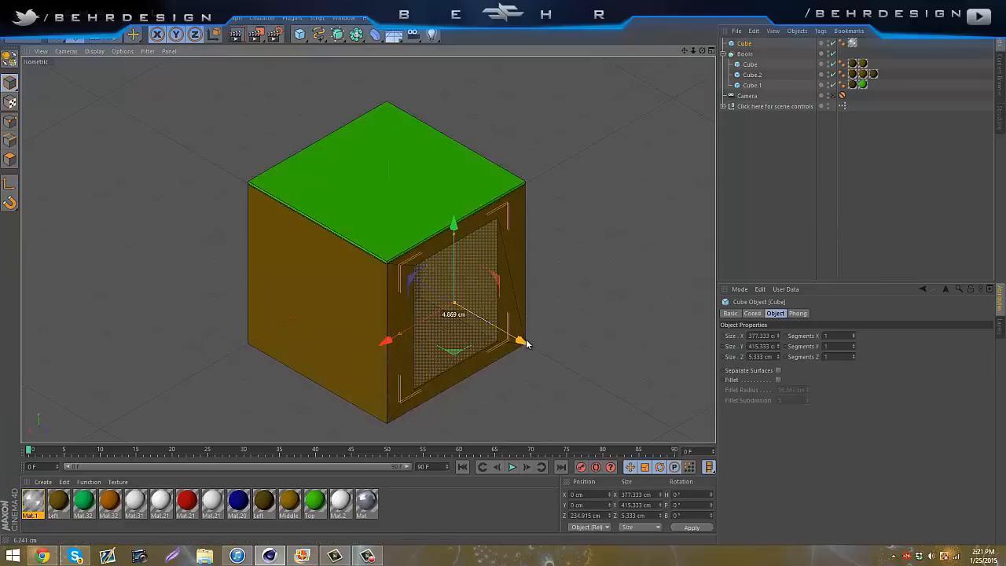
Lower the transparency brightness of Mat.1 to make the panel more opaque
double_click(33, 501)
left_click(189, 217)
left_click_drag(413, 72, 888, 113)
left_click(653, 249)
left_click(859, 180)
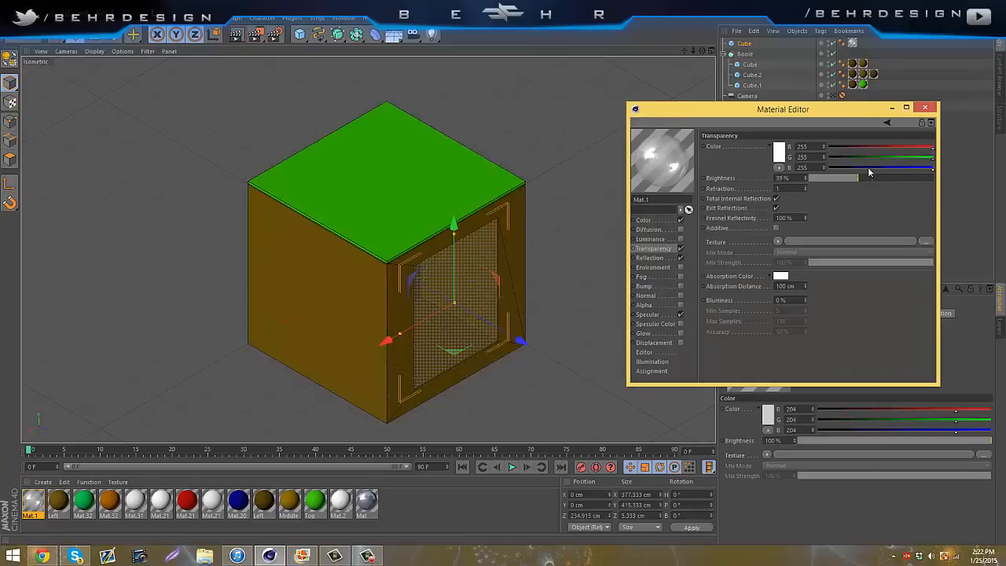
left_click(925, 108)
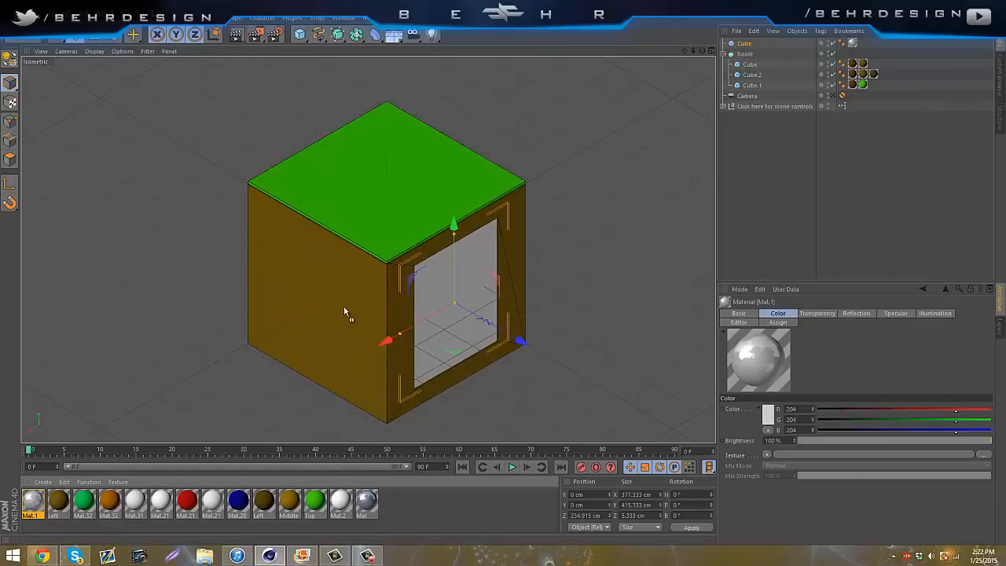
Apply Mat.1 to the thin panel a second time and render the viewport to preview it
left_click_drag(291, 333, 438, 276)
left_click(236, 35)
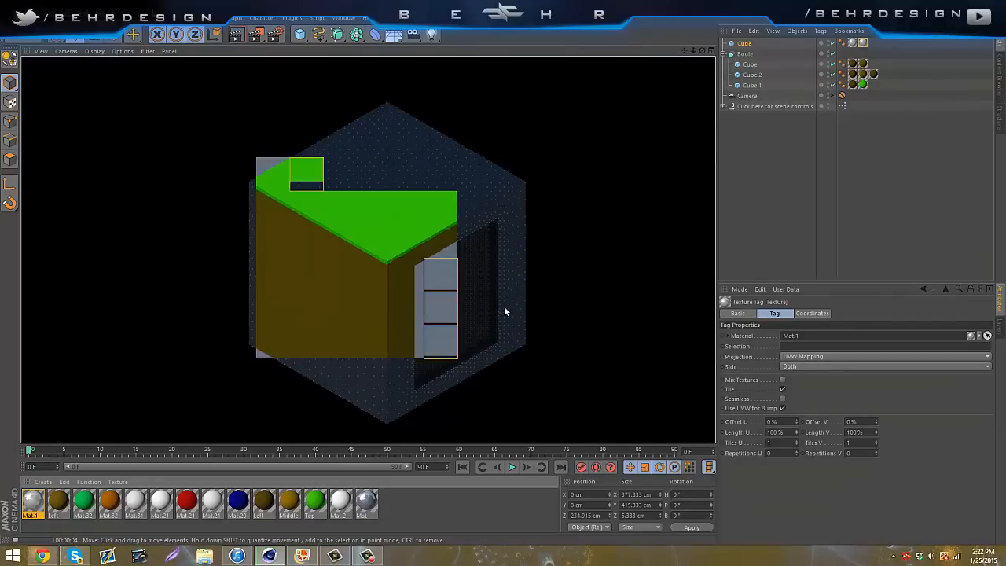
left_click(555, 302)
Raise the transparency of Mat.1, lower its reflection brightness to about 26%, and render the viewport
double_click(34, 504)
left_click_drag(396, 140, 346, 139)
left_click(176, 218)
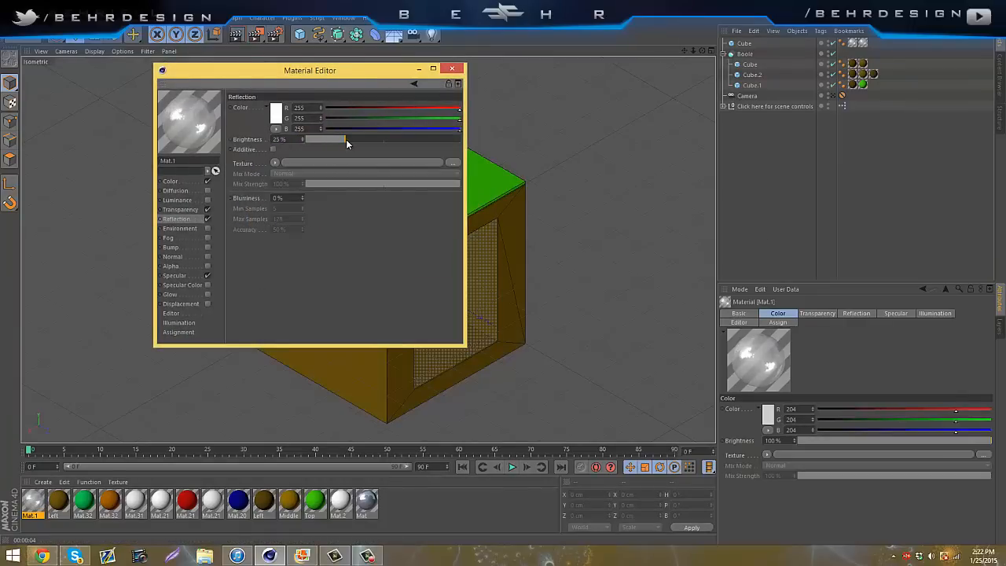
left_click(448, 69)
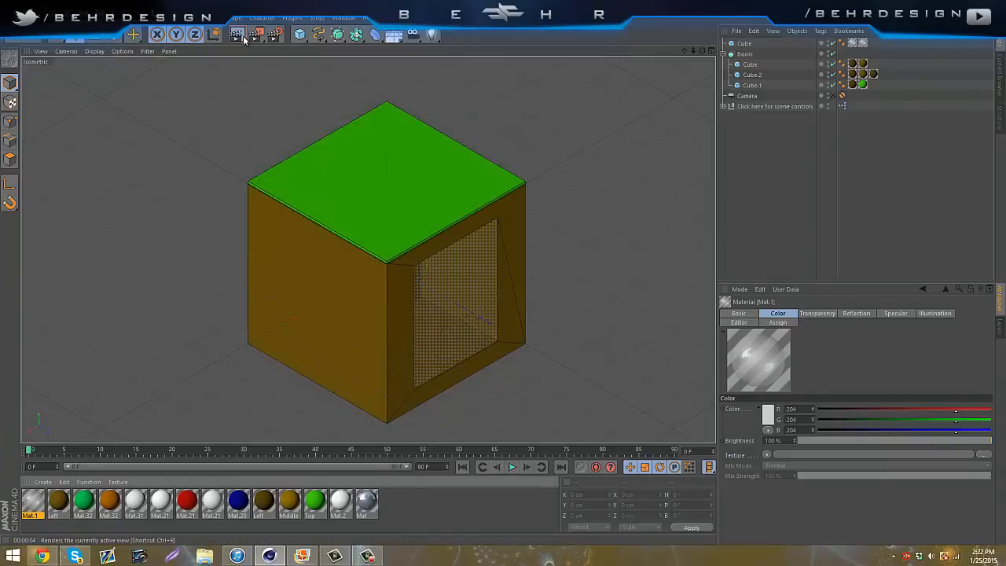
left_click(243, 35)
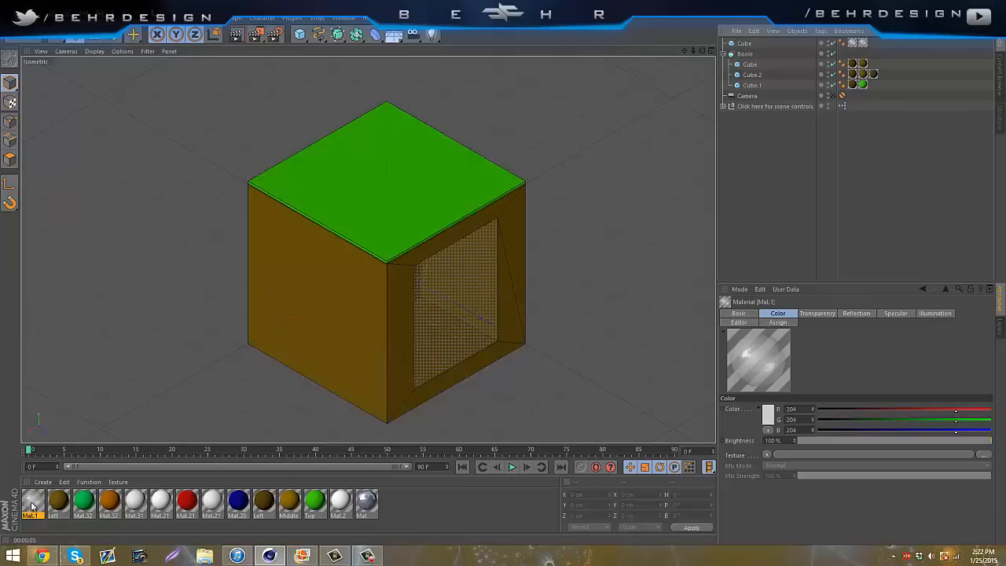
Reduce the reflection brightness of Mat.1 to about 8% and render the viewport to check the glass
double_click(32, 507)
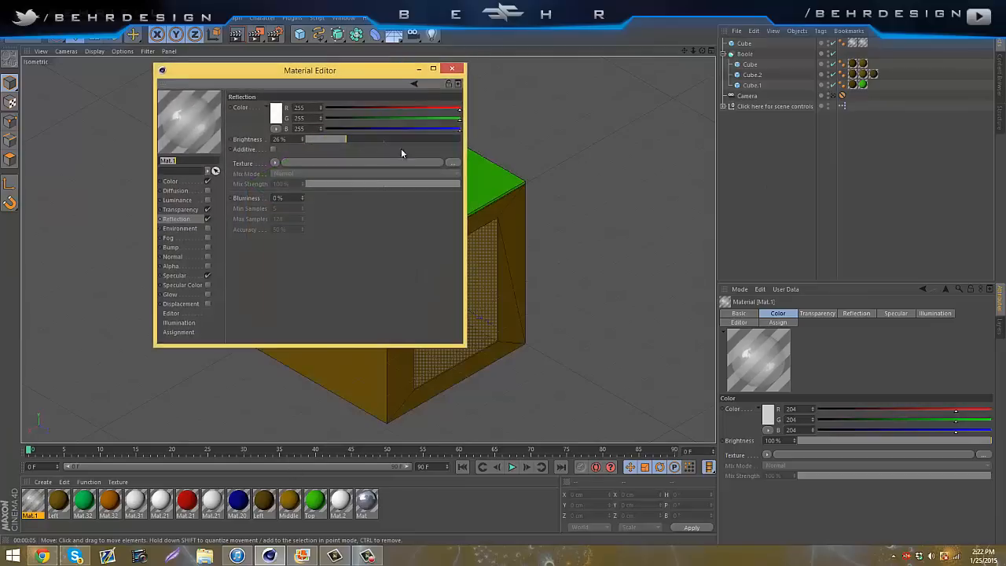
left_click(452, 69)
left_click(237, 34)
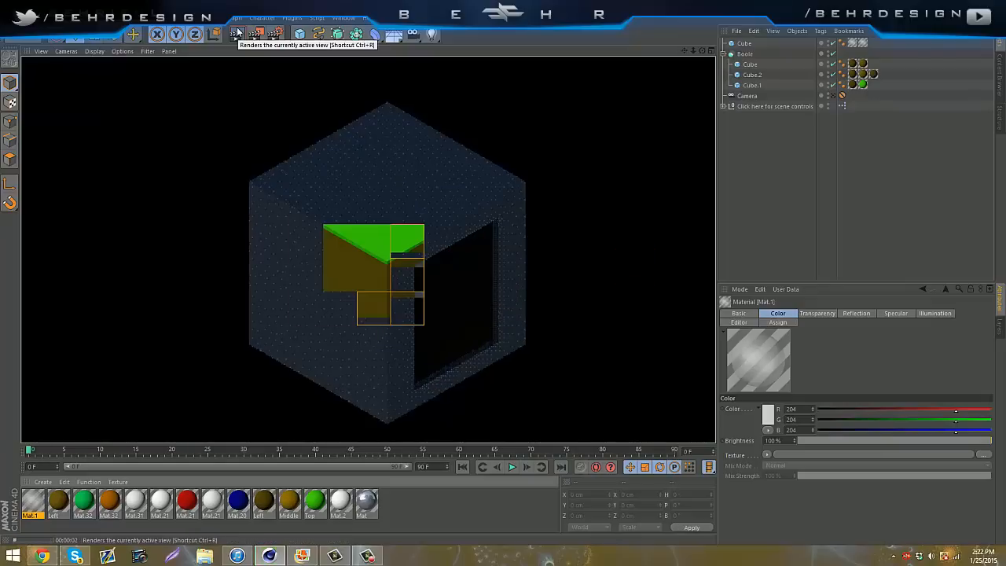
left_click(226, 491)
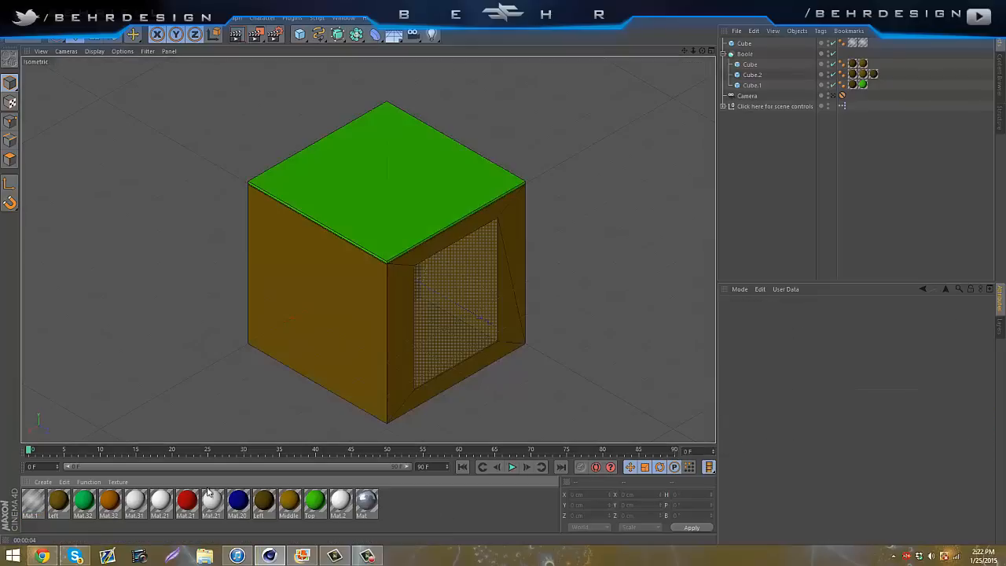
Set the transparency brightness of Mat.1 to about 91% and render the viewport
double_click(43, 506)
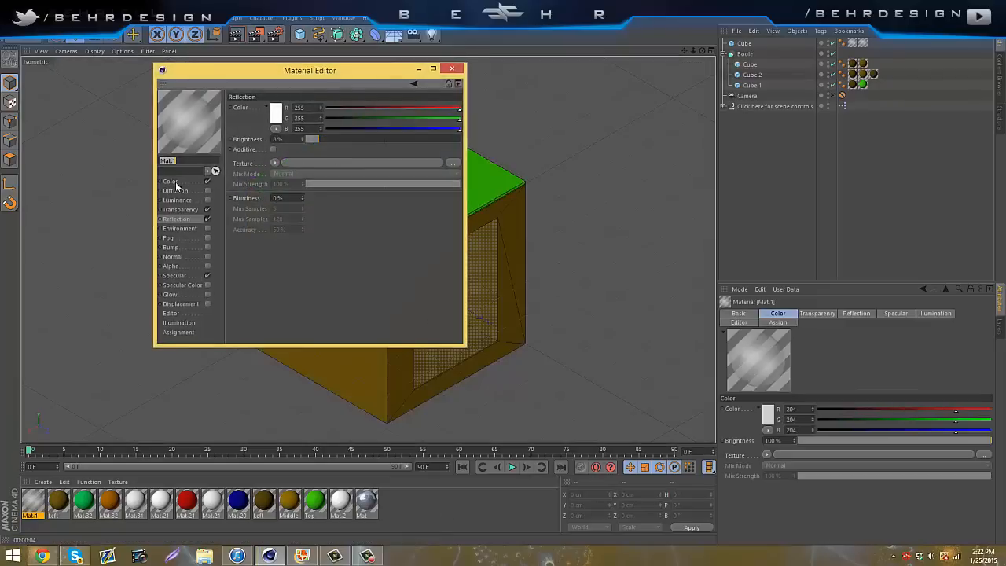
left_click(185, 209)
left_click_drag(454, 142, 450, 141)
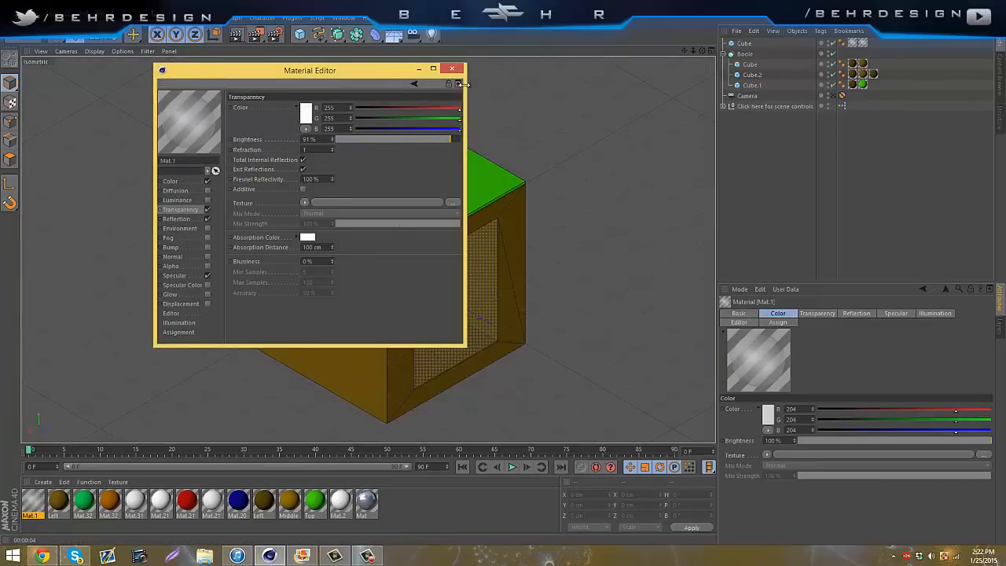
left_click(451, 69)
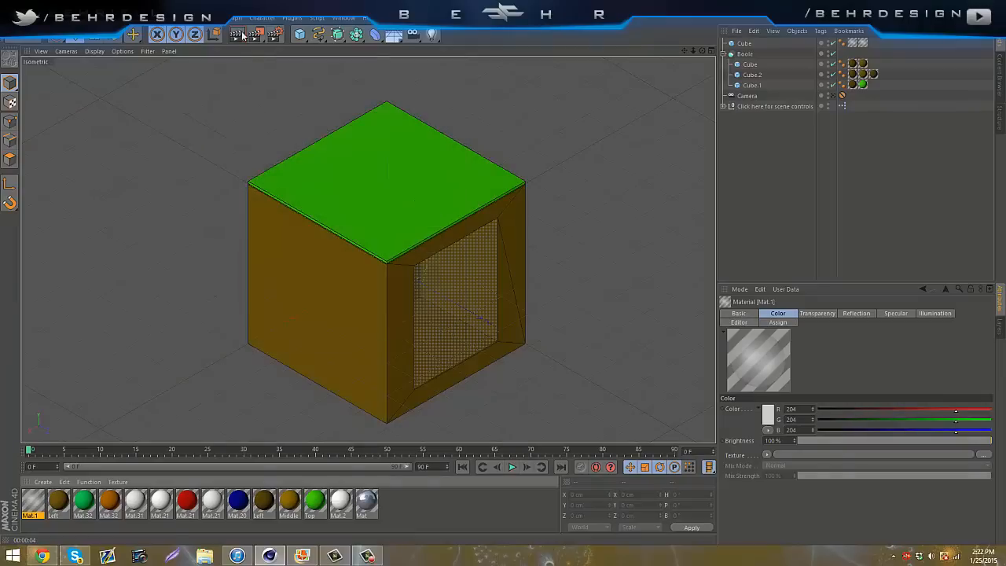
left_click(236, 35)
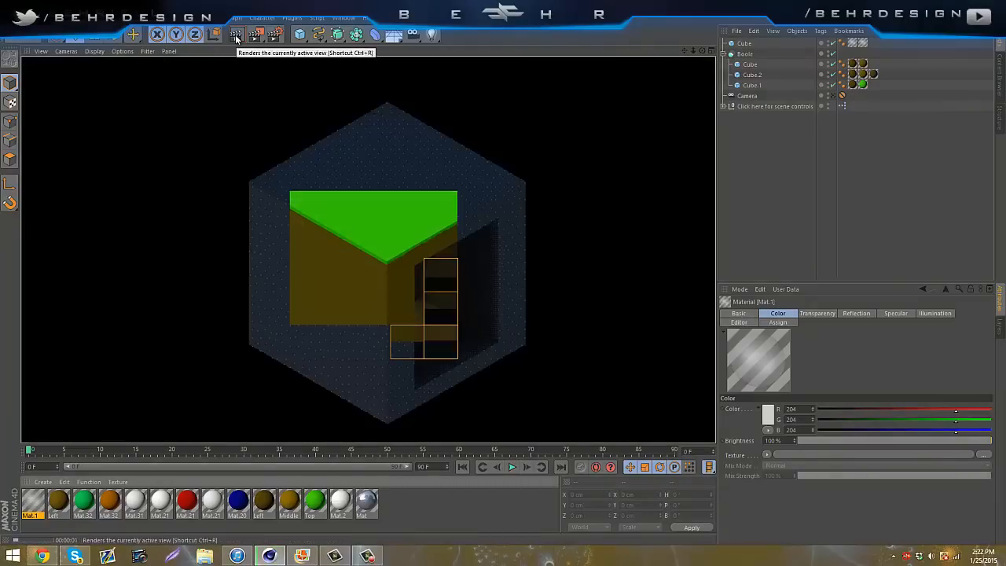
left_click(33, 503)
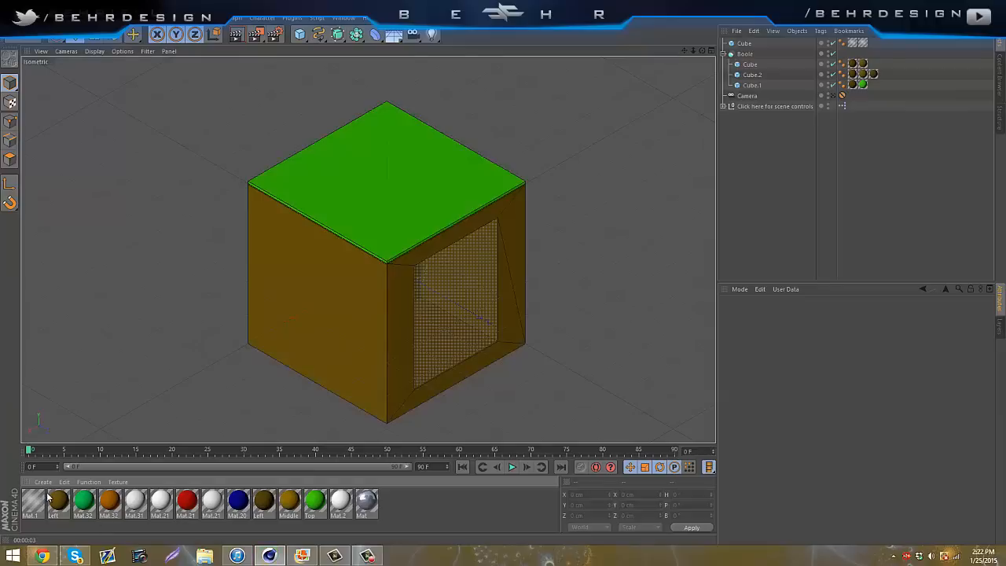
Slightly lower the transparency brightness of Mat.1 and render the viewport to preview the glass panel
double_click(33, 503)
left_click_drag(447, 139, 437, 139)
left_click(453, 69)
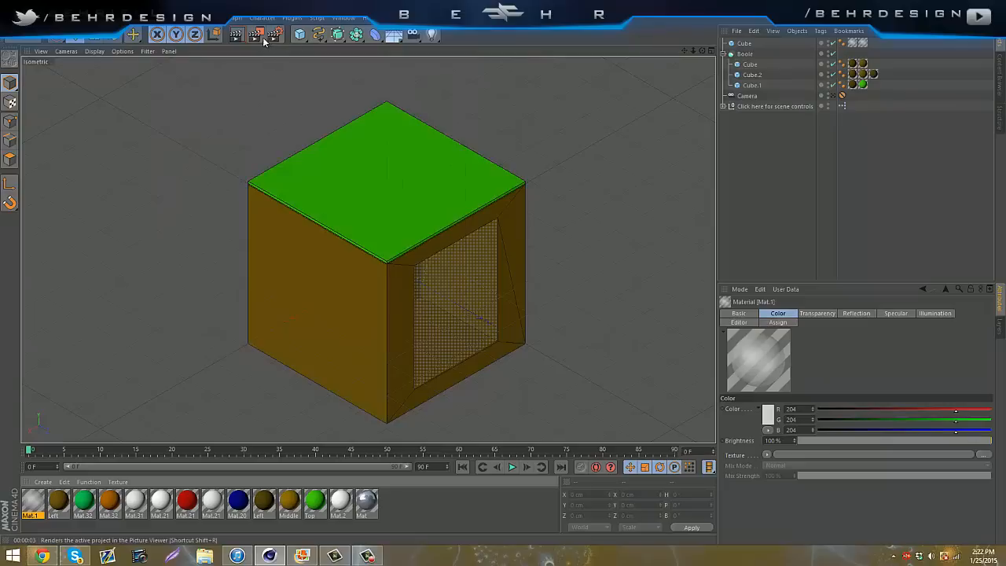
left_click(248, 35)
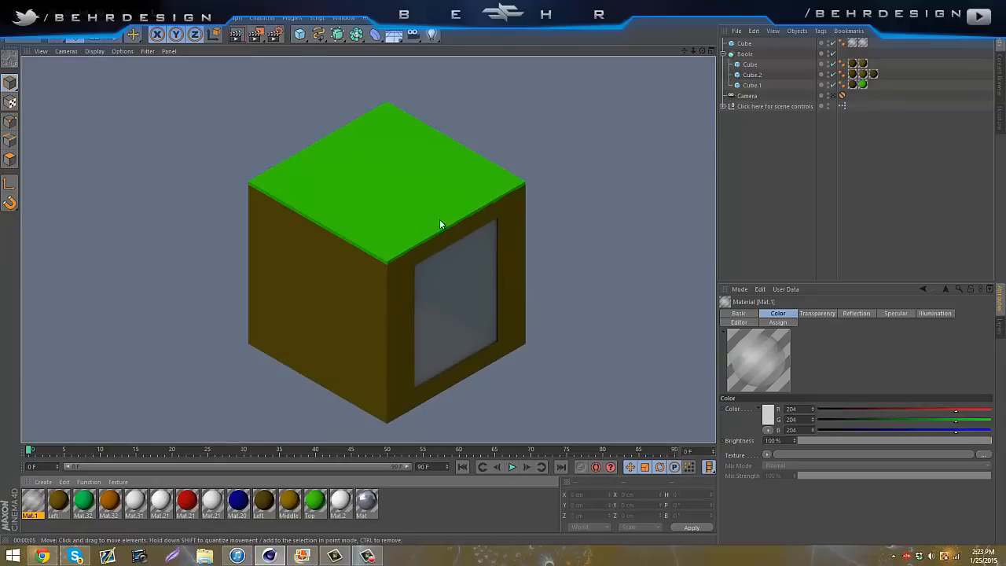
left_click(874, 199)
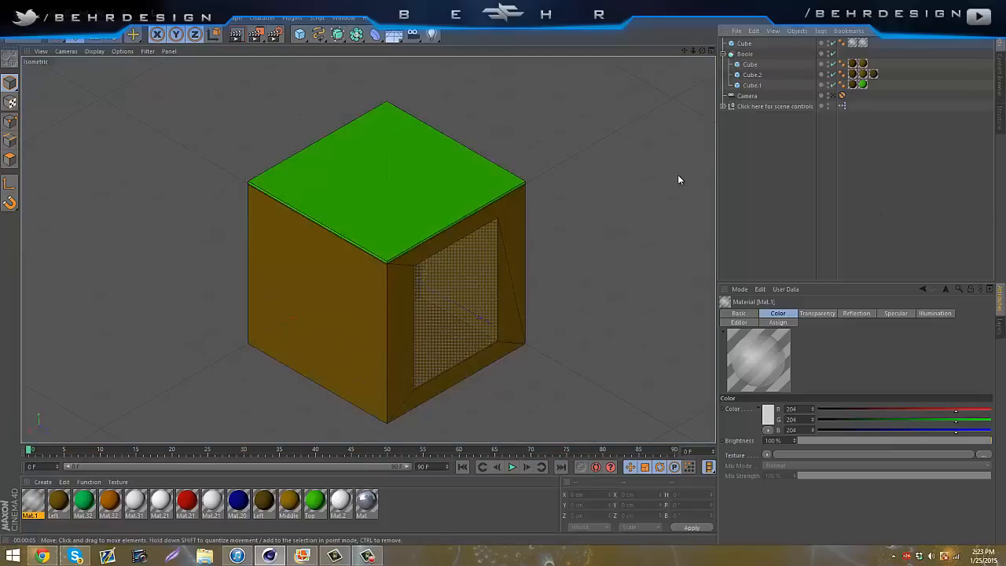
Close the cube project and add a Tube primitive to an empty scene
left_click(11, 17)
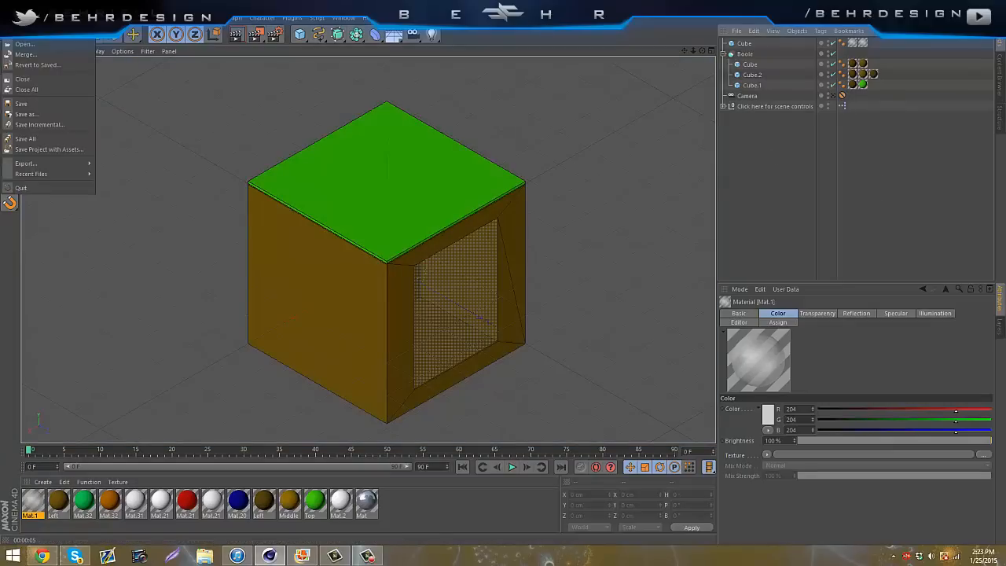
left_click(23, 80)
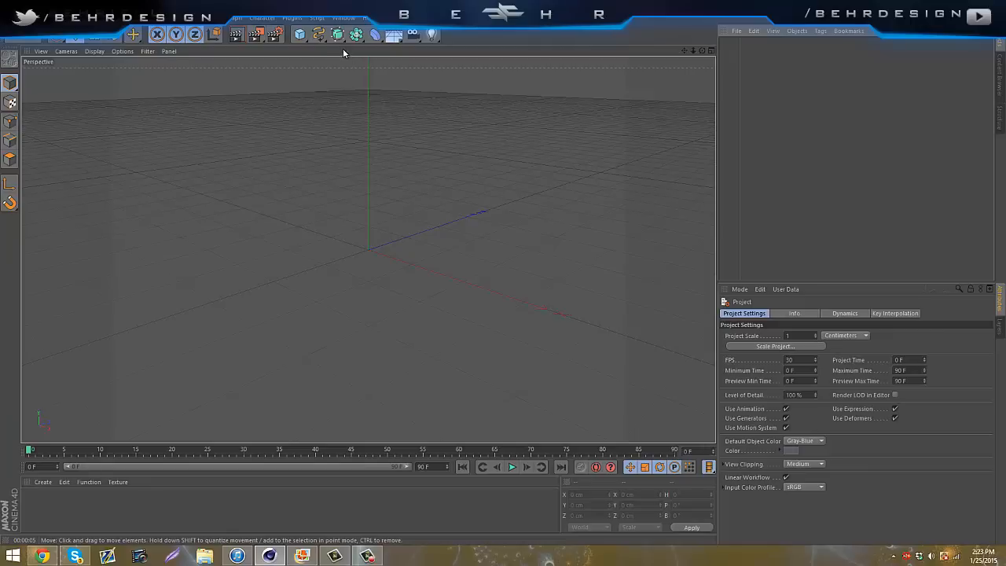
left_click(303, 38)
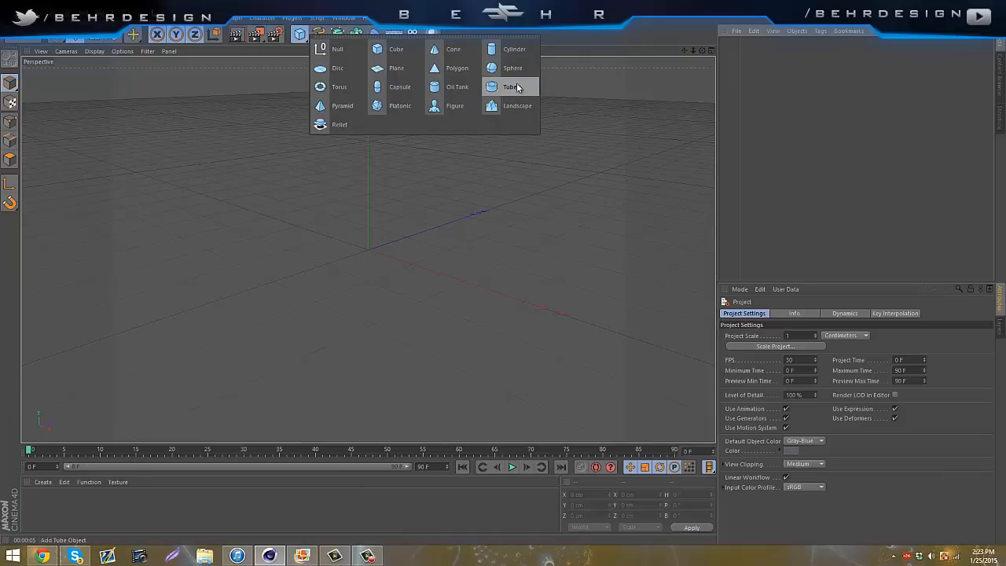
left_click(511, 87)
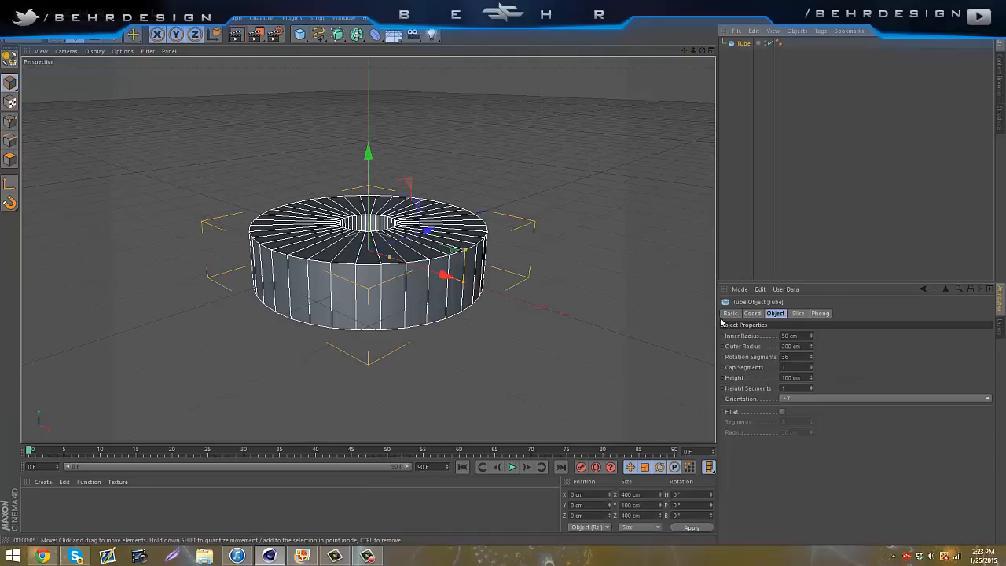
Set the tube's inner radius to about 116 cm, outer radius to about 158 cm and height to about 377 cm
left_click_drag(813, 348, 811, 340)
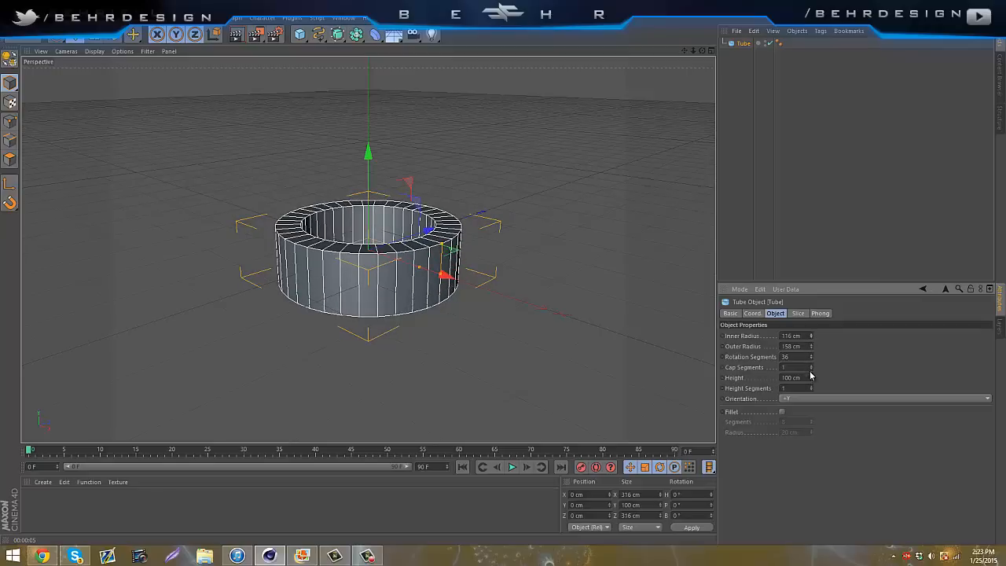
left_click_drag(813, 383, 813, 380)
scroll(293, 156, "down", 2)
scroll(604, 105, "down", 1)
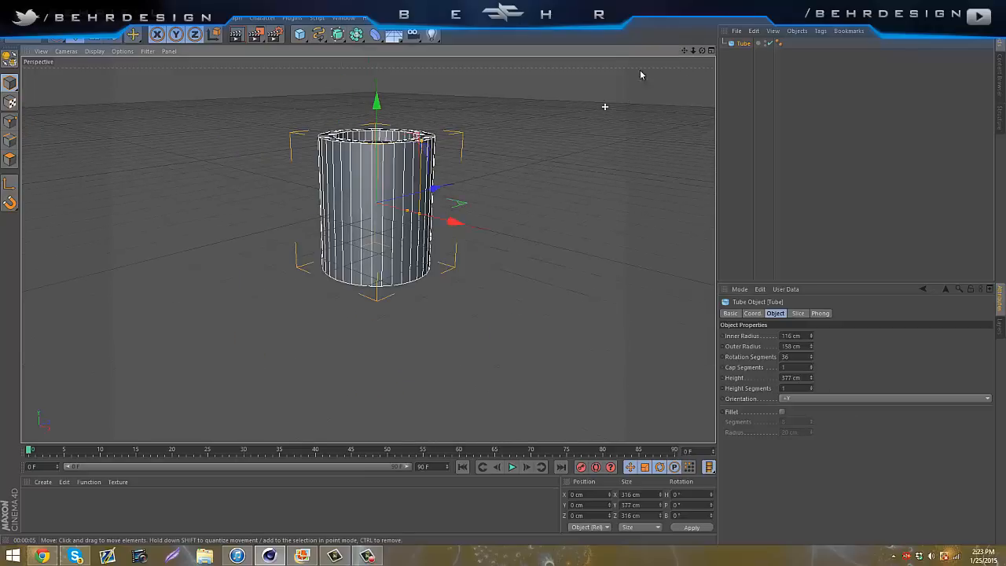
Slim the tube to an outer radius of about 129 cm and an inner radius of about 95 cm
left_click_drag(685, 51, 502, 268)
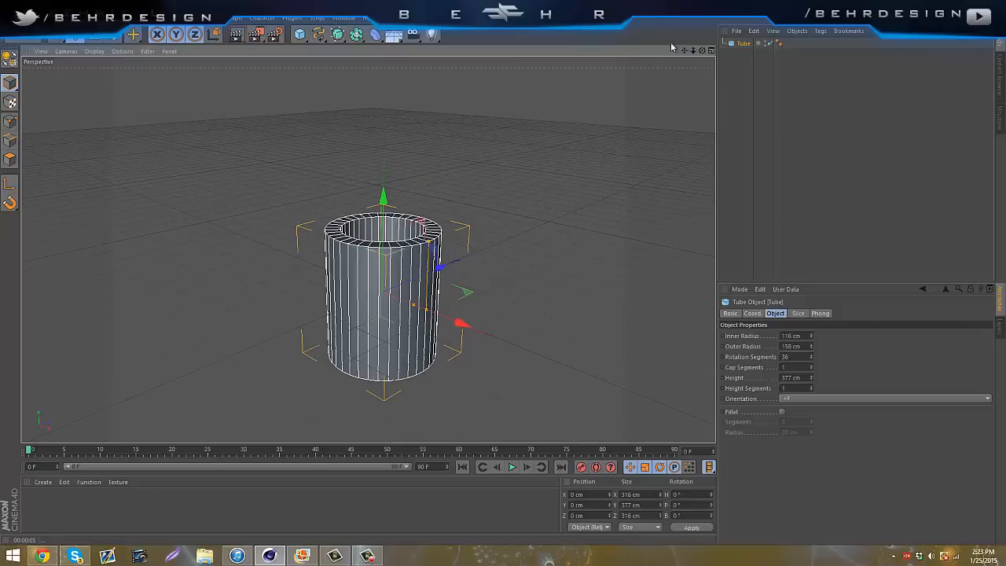
scroll(608, 170, "down", 1)
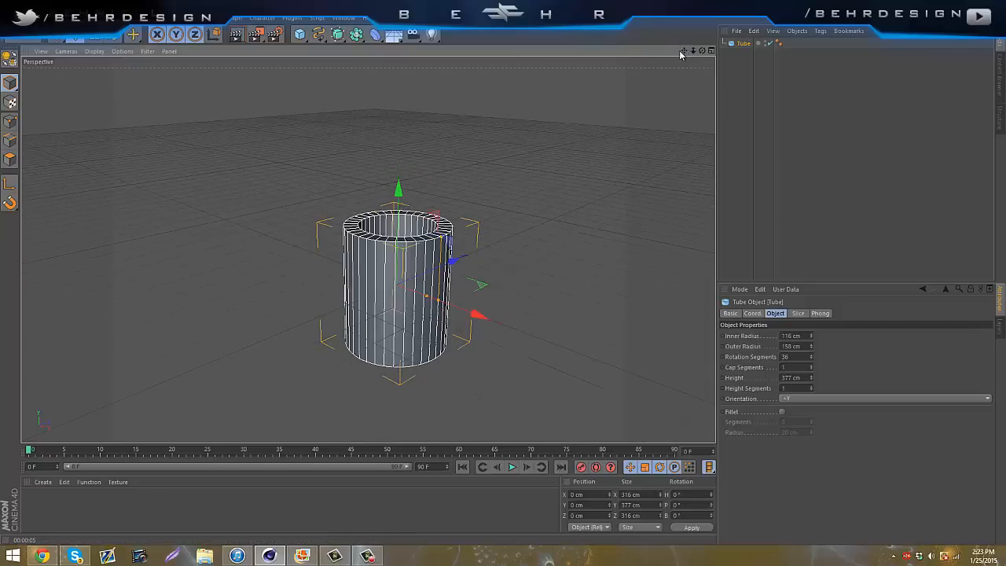
left_click_drag(814, 346, 812, 343)
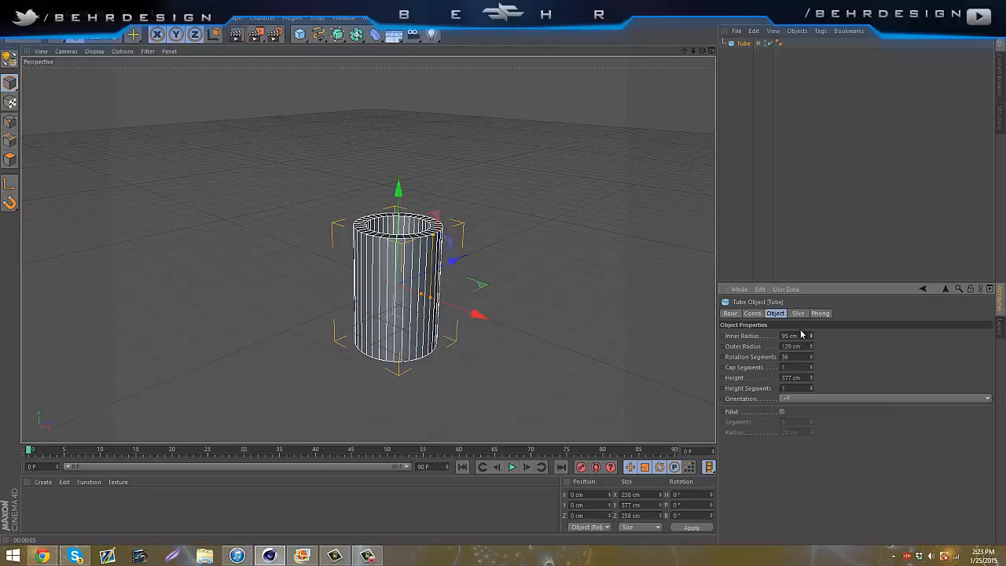
Duplicate the tube and turn the copy into a rim about 41 cm high, 145 cm outer radius and 109 cm inner radius
left_click(849, 190)
left_click(744, 44)
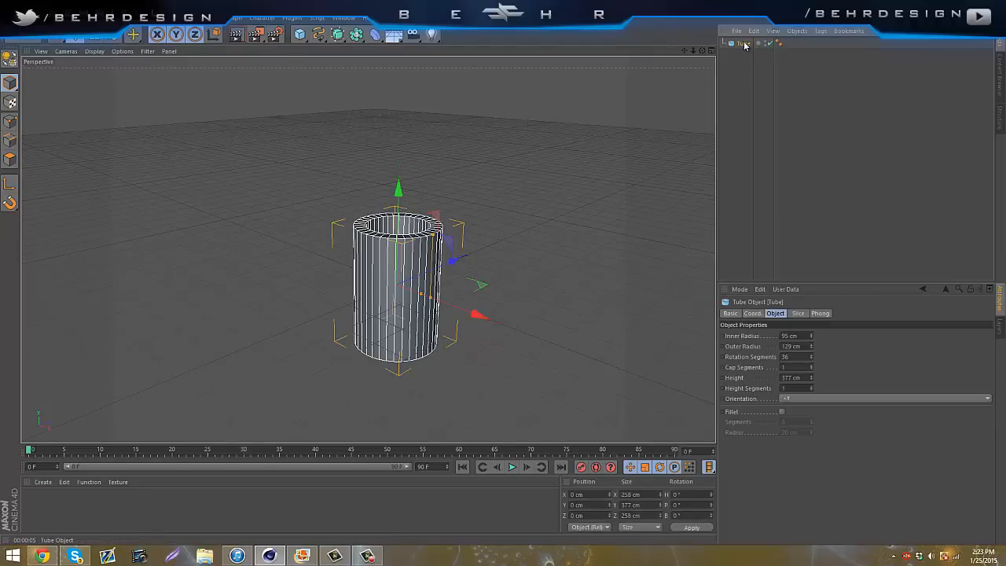
key("ctrl+c")
key("ctrl+v")
left_click_drag(812, 379, 811, 349)
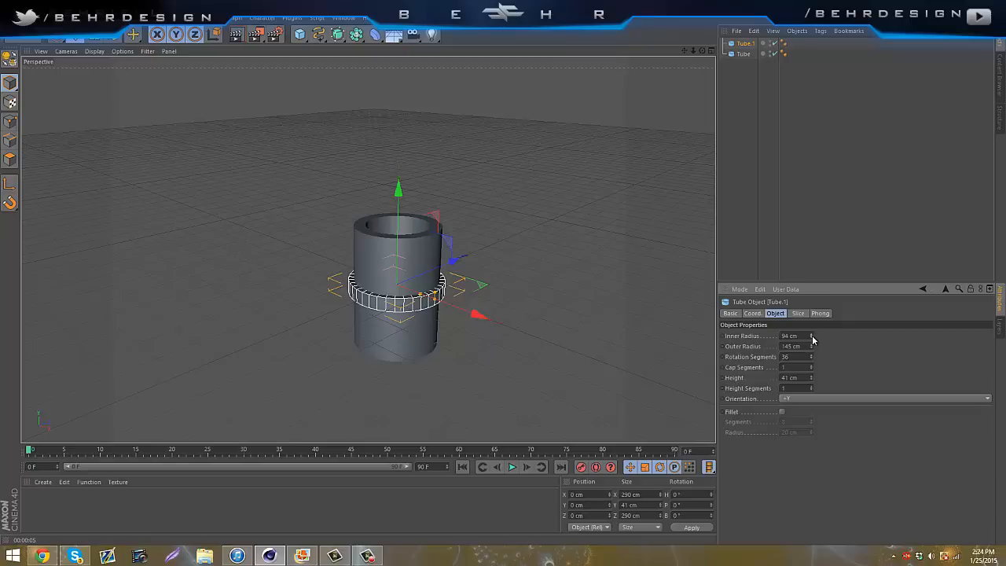
Raise the rim to the pipe's upper end, at a Y position of about 169 cm, and render the view as a preview
left_click_drag(400, 190, 417, 138)
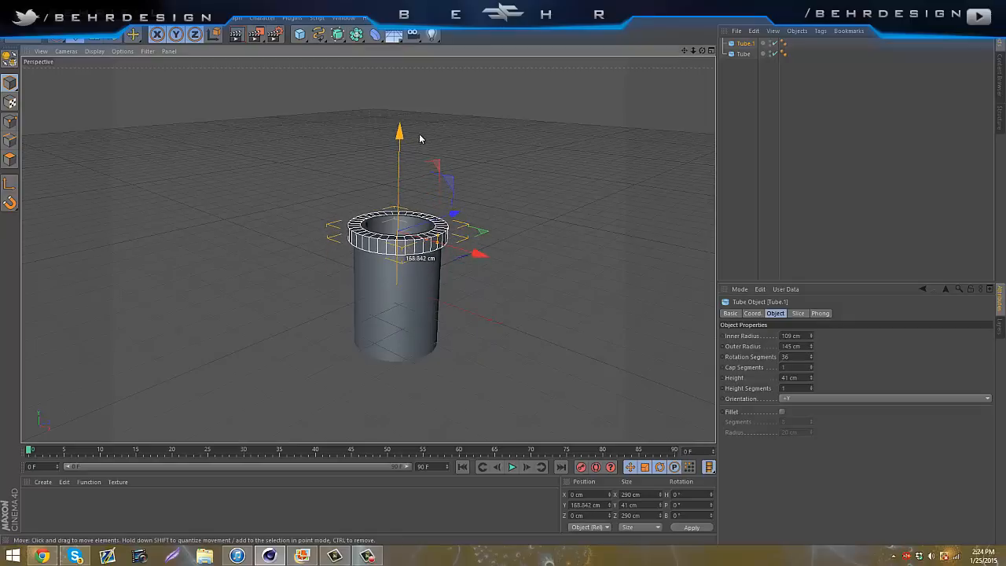
left_click(797, 175)
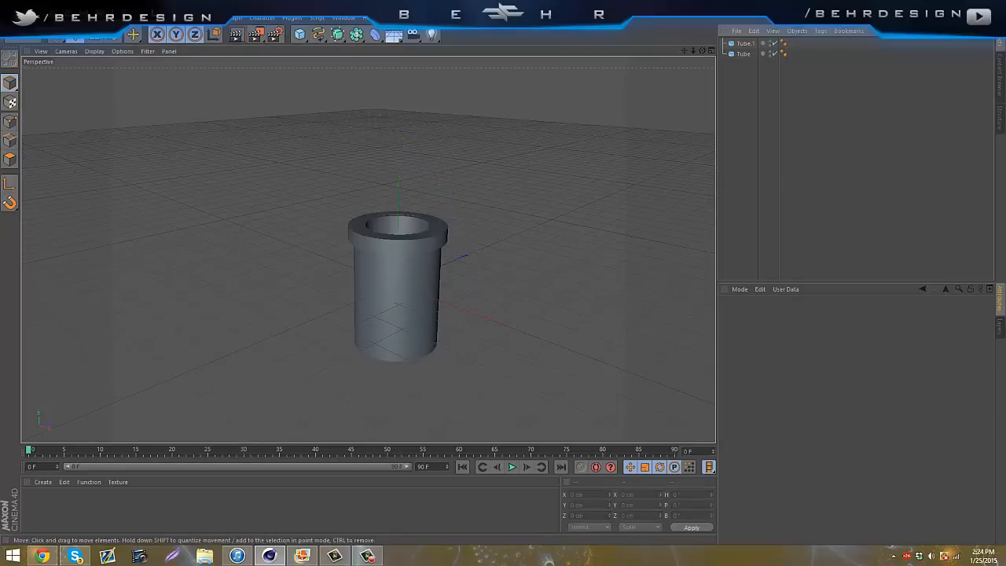
left_click(236, 34)
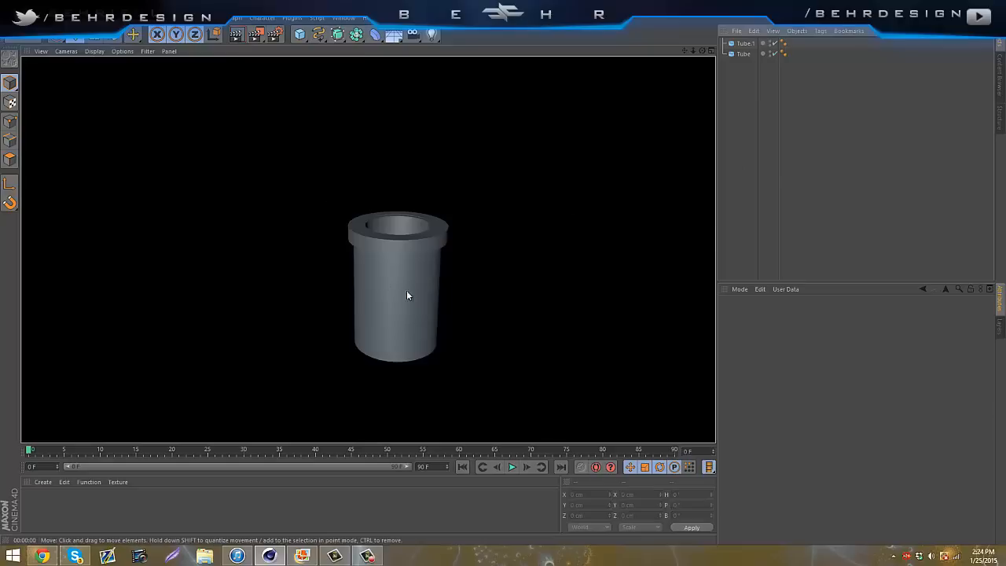
left_click(795, 164)
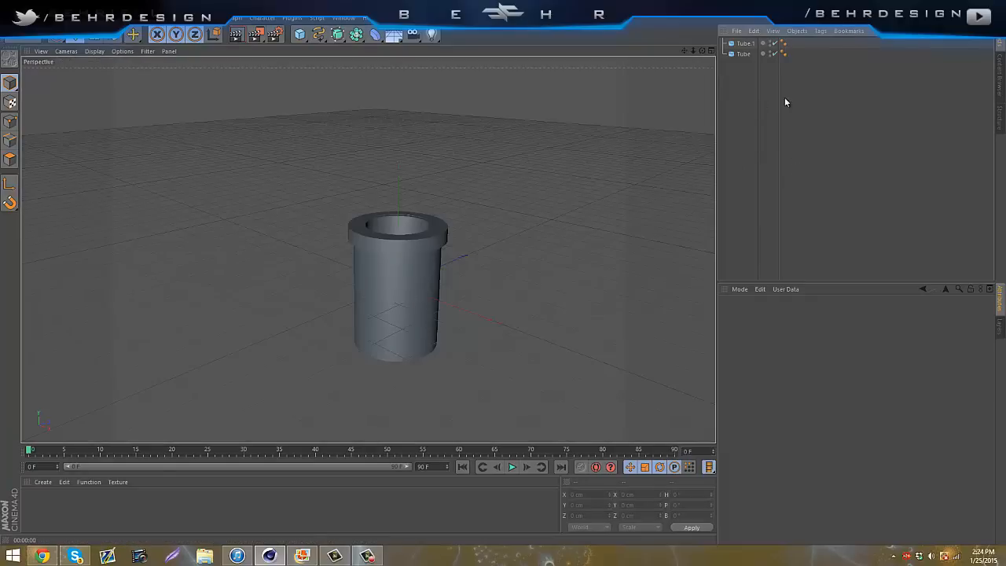
Increase the rim's height to about 59 cm, lower it to a Y position of about 160 cm and preview the render
left_click(743, 43)
left_click_drag(810, 375, 810, 383)
left_click_drag(399, 125, 399, 132)
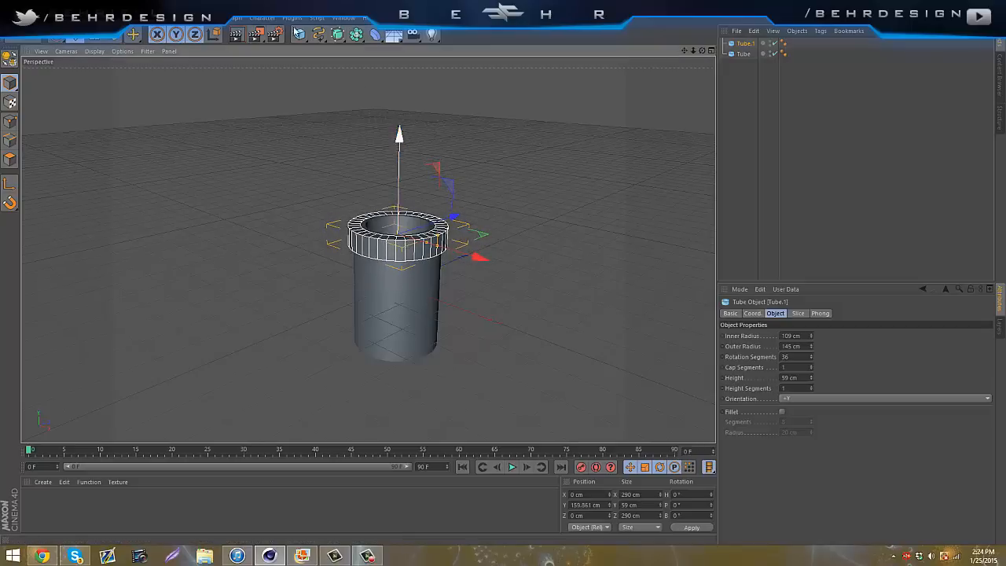
left_click(245, 34)
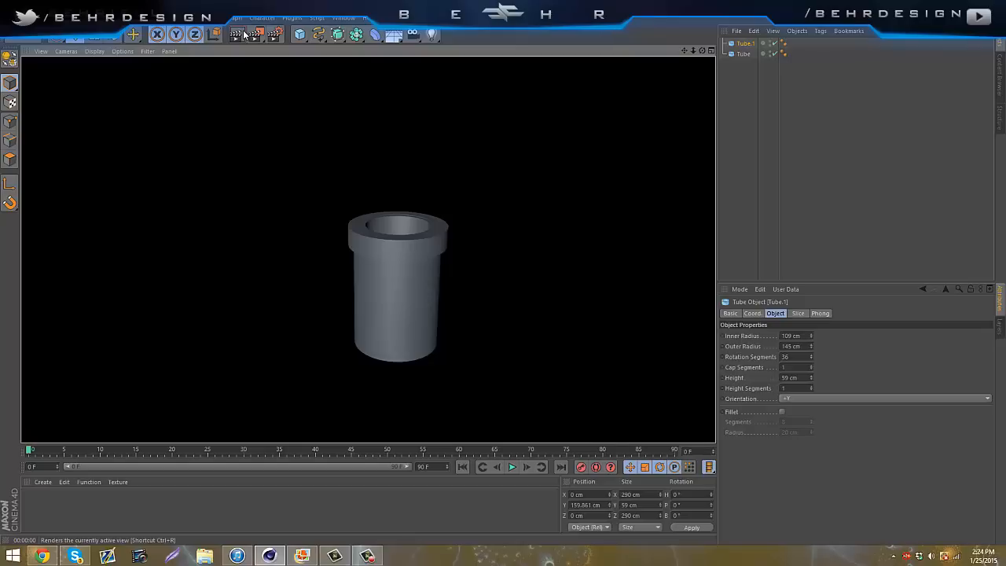
left_click(830, 155)
Copy both pipe tubes and paste them into the open Isometric Lightroom.c4d project
left_click_drag(798, 93, 722, 38)
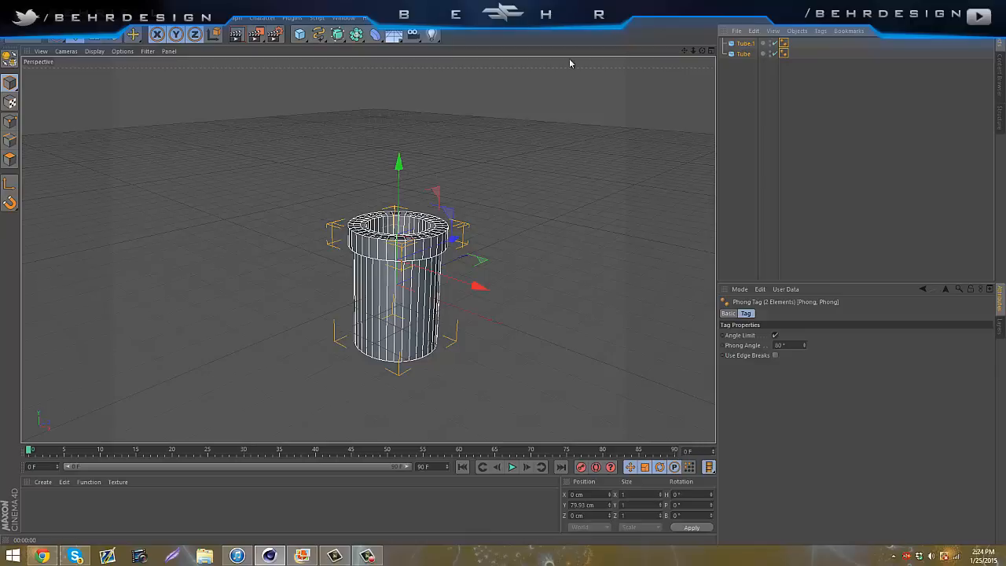
key("ctrl+c")
key("ctrl+v")
left_click(785, 266)
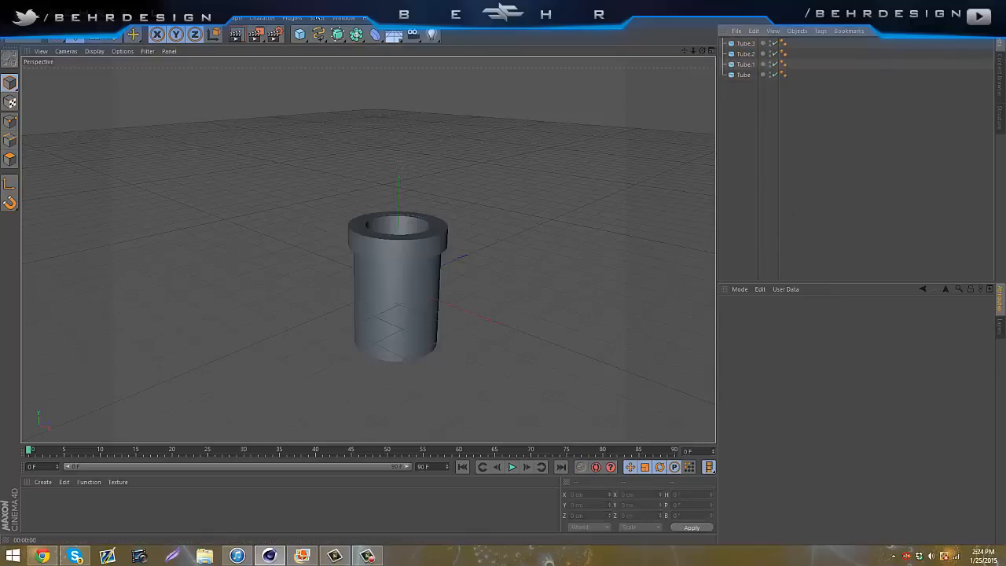
left_click(336, 17)
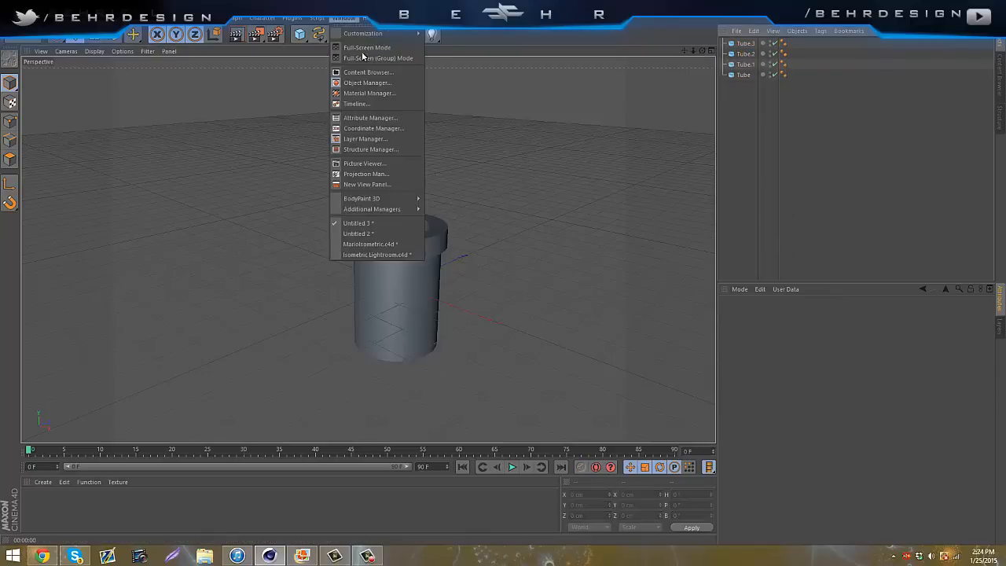
left_click(397, 253)
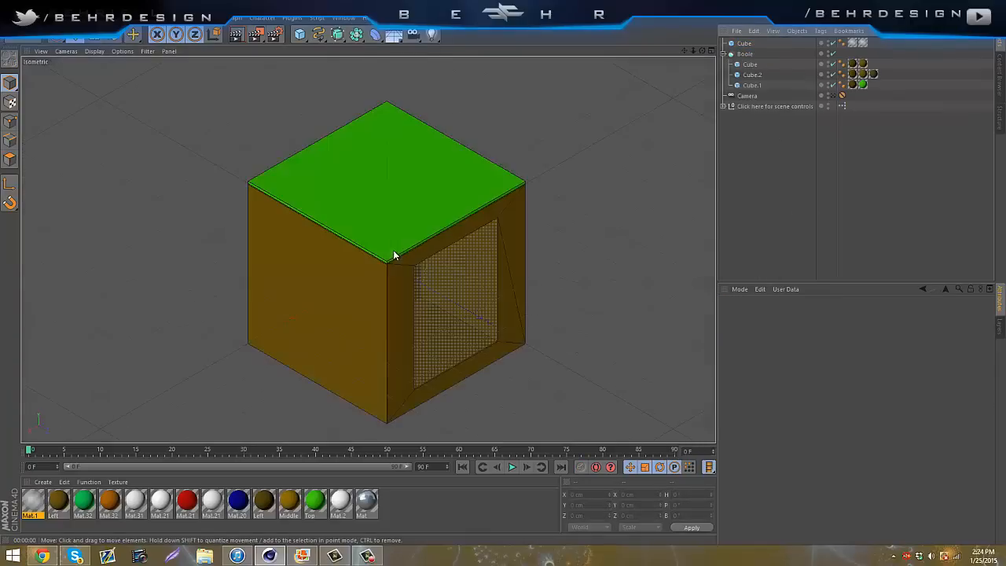
key("ctrl+v")
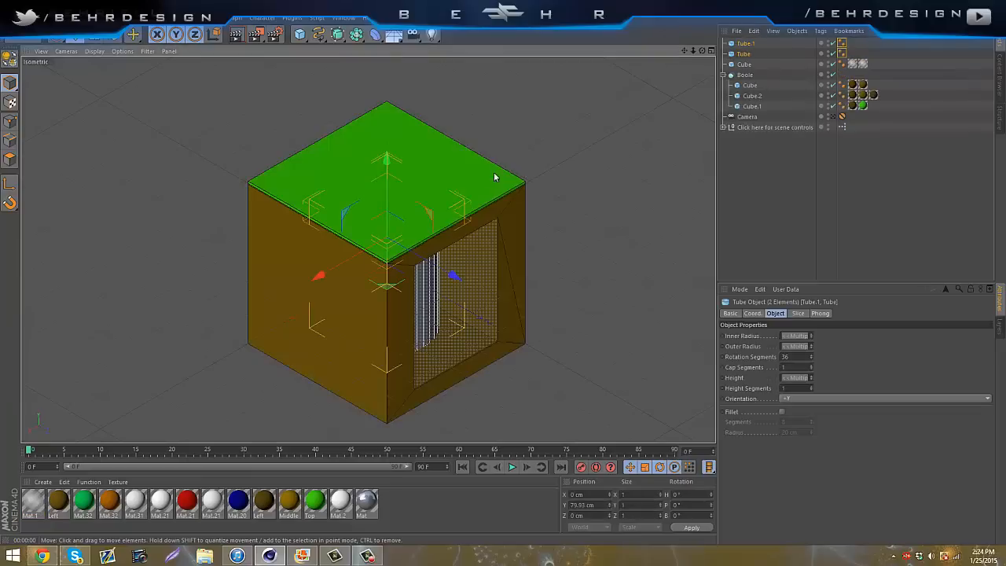
Lift the pipe onto the grass cube, scale it down to a small pipe and set it at a height of about 307 cm
left_click_drag(385, 160, 382, 69)
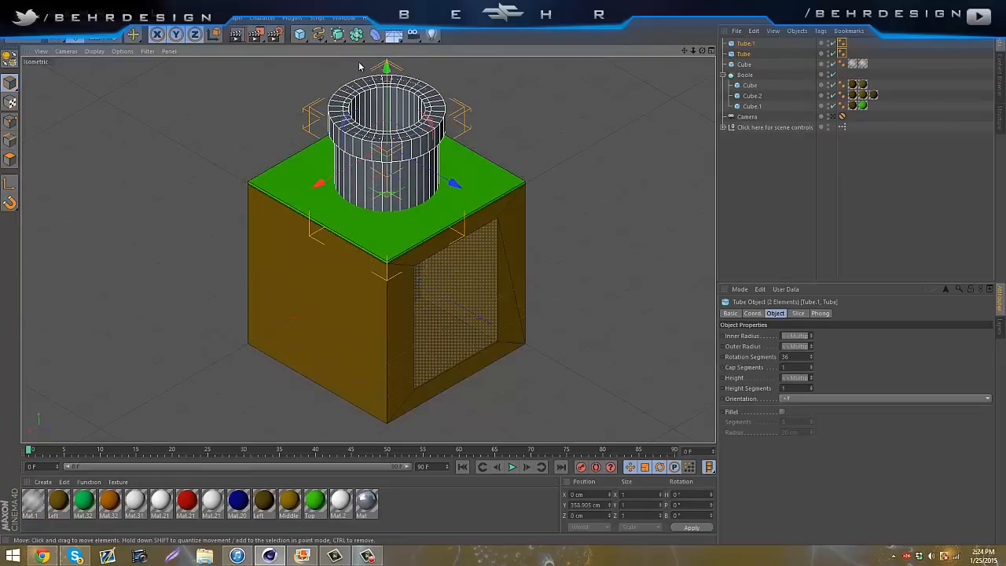
left_click(92, 41)
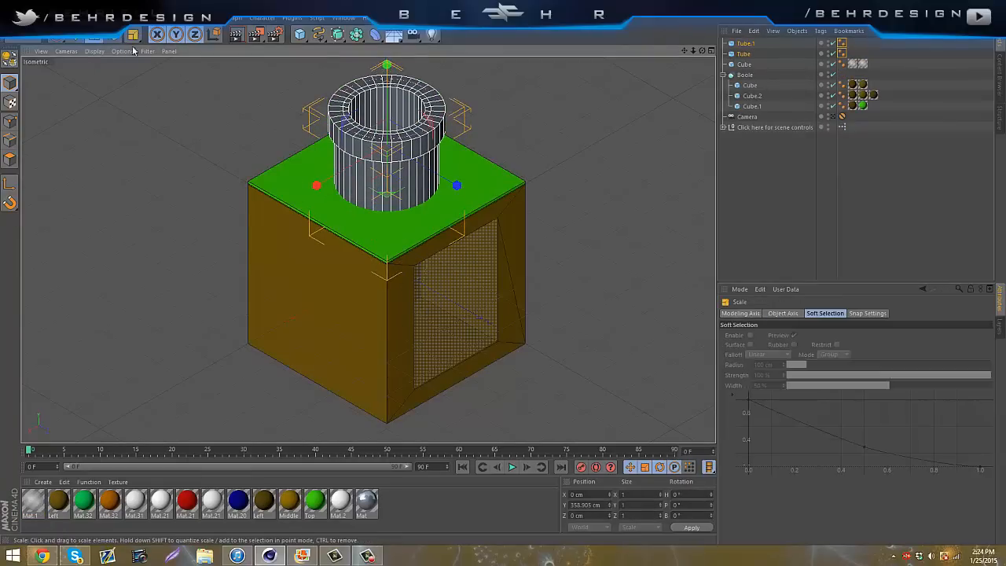
left_click_drag(438, 113, 148, 218)
key("e")
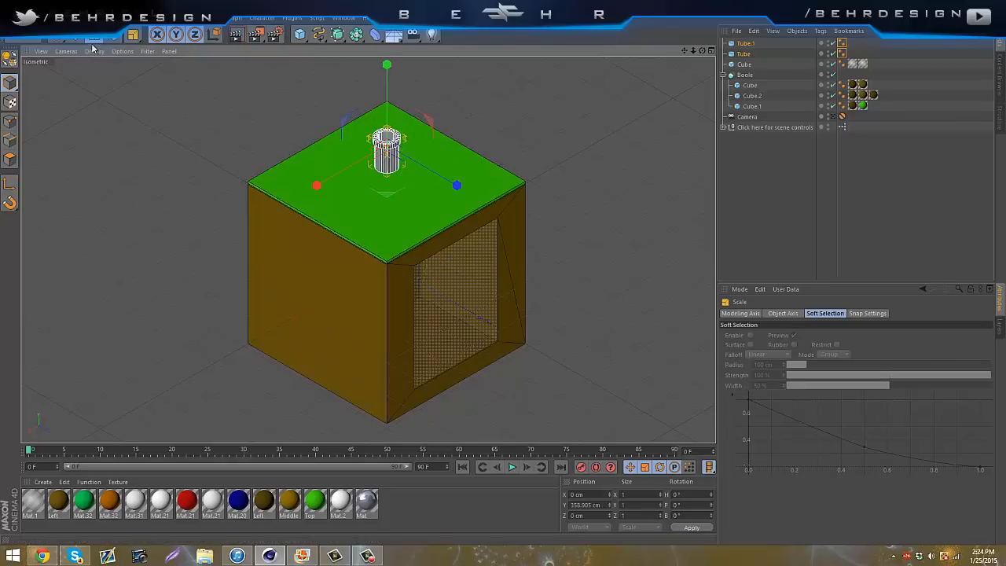
left_click_drag(386, 71, 377, 92)
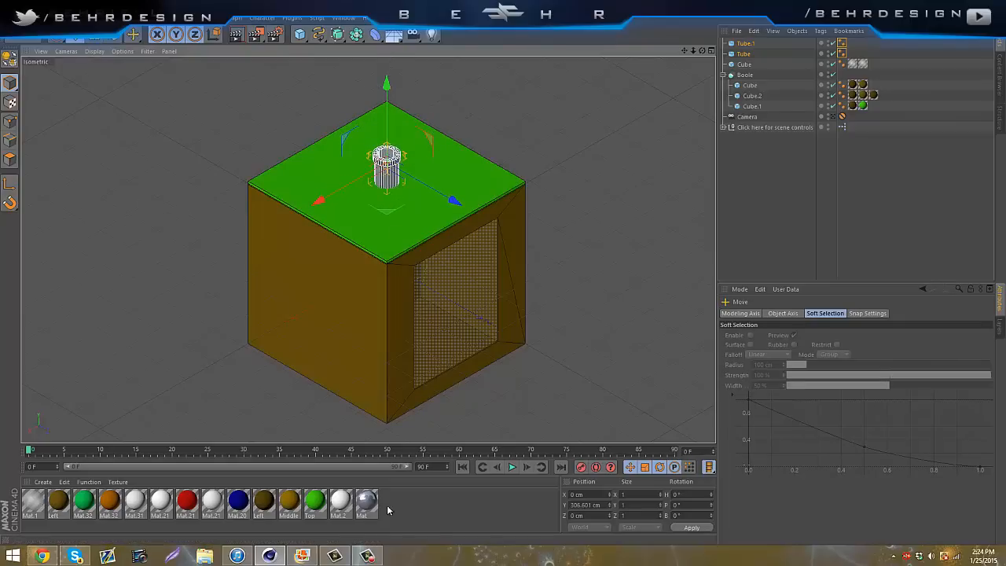
Move the small pipe across the grass to the cube's left corner, at about X 187 cm and Z -185 cm
left_click_drag(321, 195, 266, 229)
left_click_drag(400, 231, 339, 223)
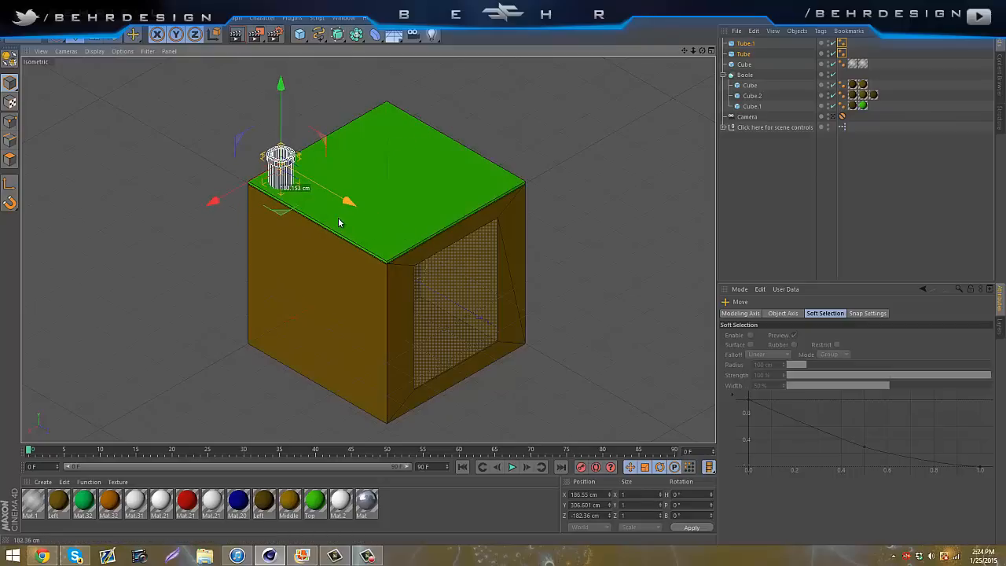
left_click(790, 209)
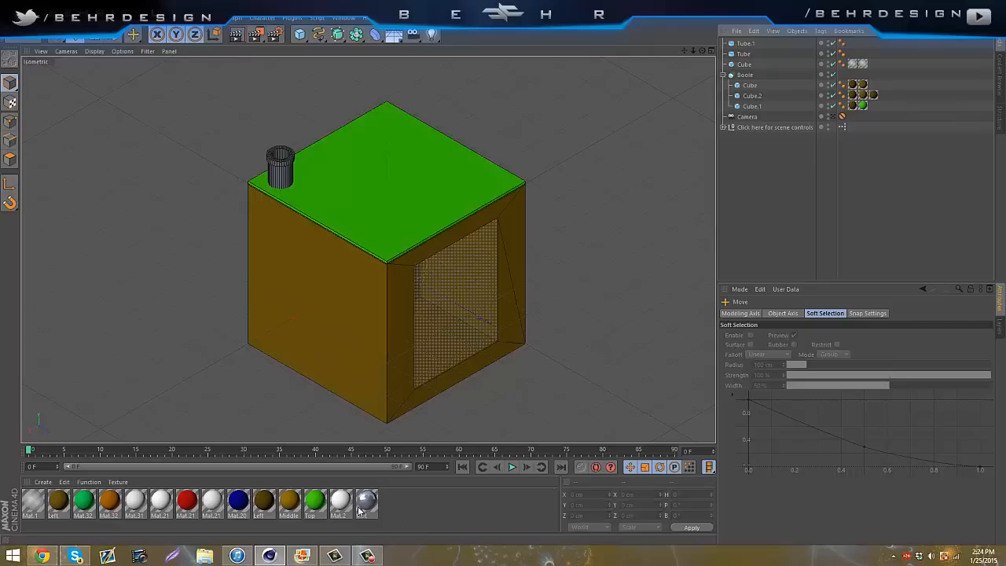
Inspect the color channel of the green Top material in the Material Editor and close the editor
left_click(302, 505)
left_click(314, 507)
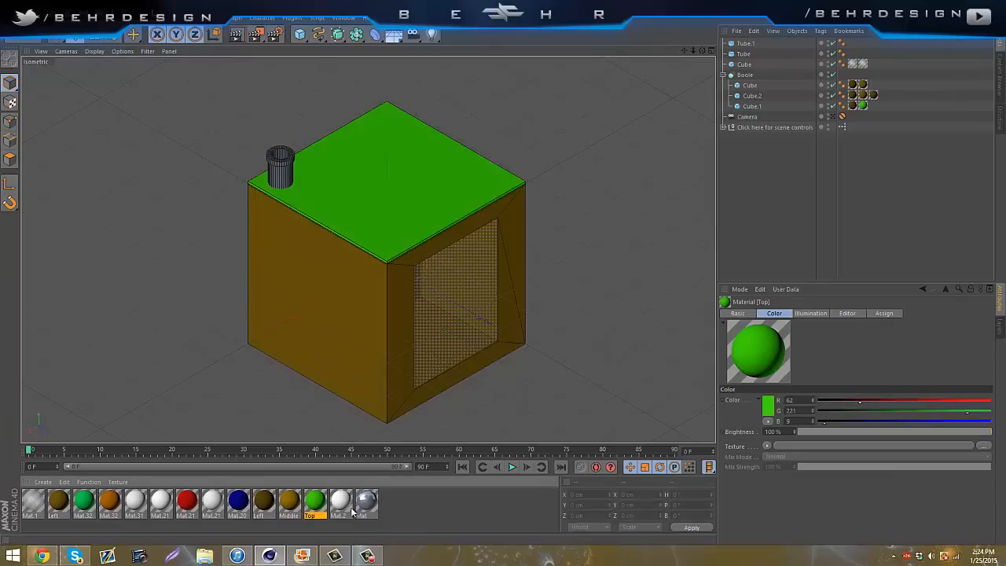
double_click(314, 507)
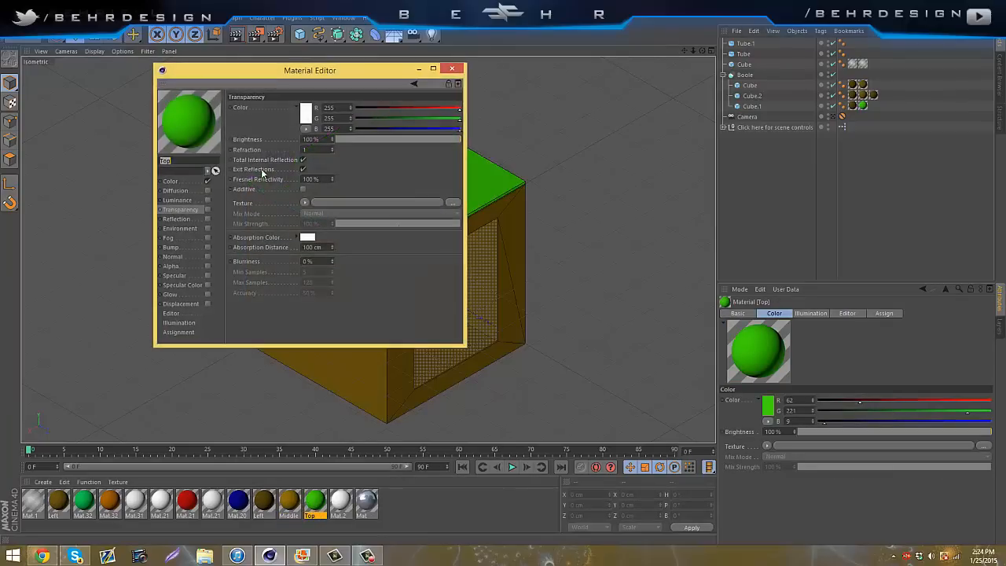
left_click(194, 181)
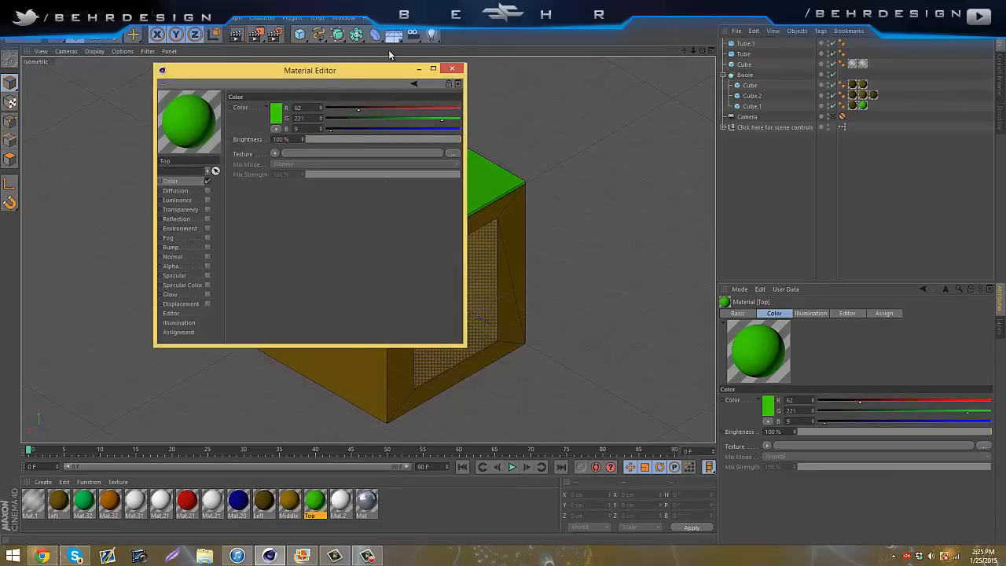
left_click(463, 72)
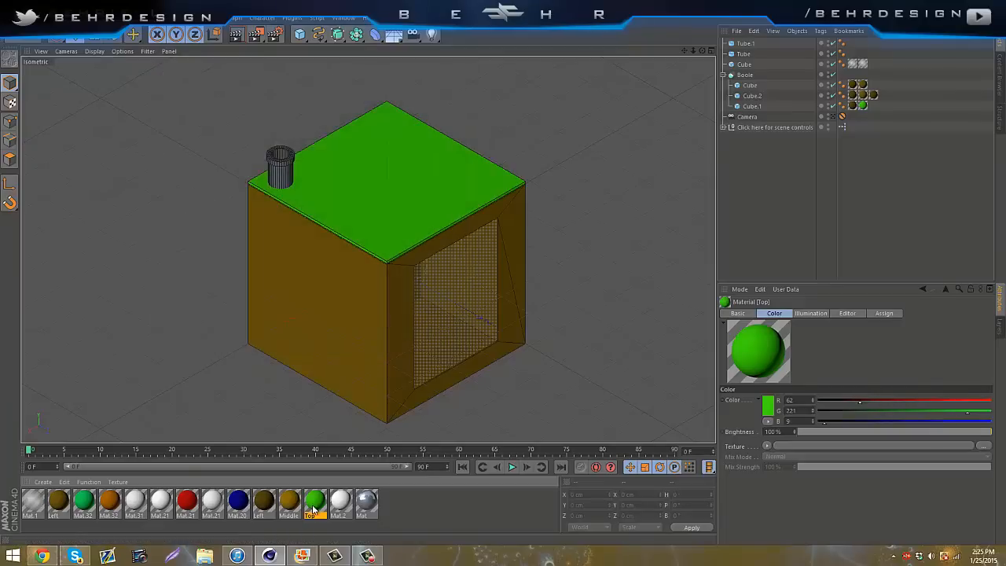
Duplicate the green Top material and enable Reflection on the copy with a strongly reduced reflection brightness
key("ctrl+c")
key("ctrl+v")
double_click(33, 501)
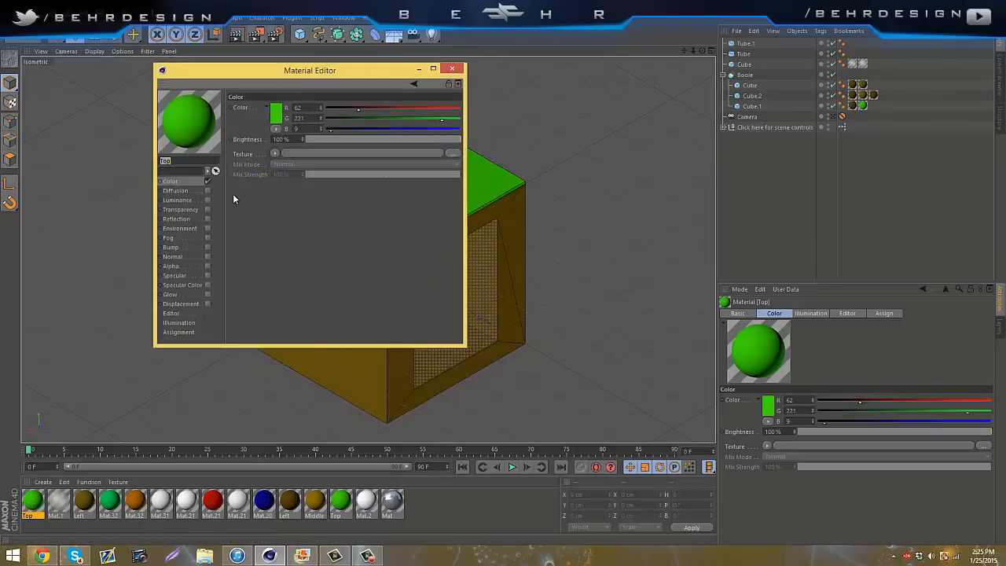
left_click(208, 219)
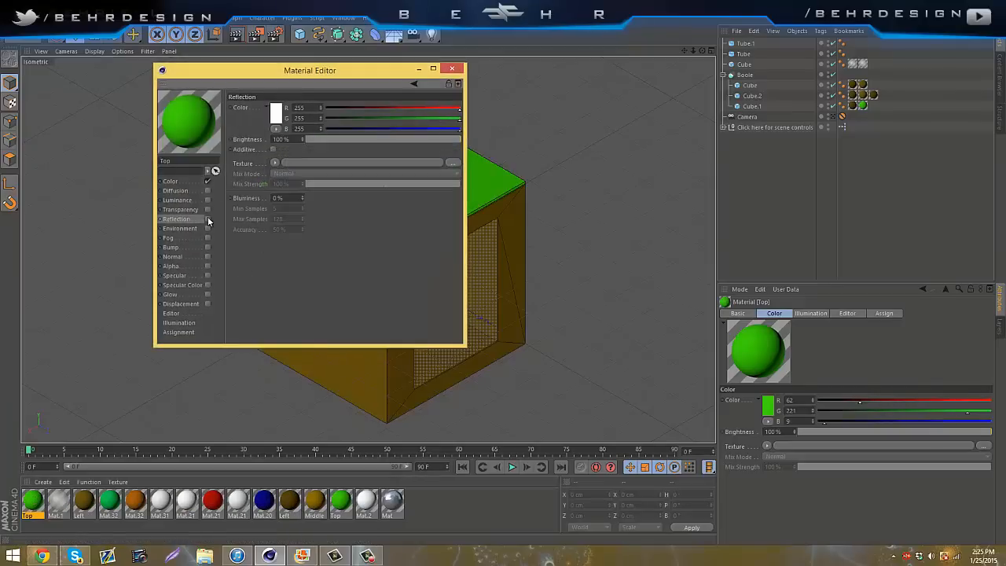
left_click(405, 139)
left_click_drag(404, 142, 350, 139)
left_click(455, 69)
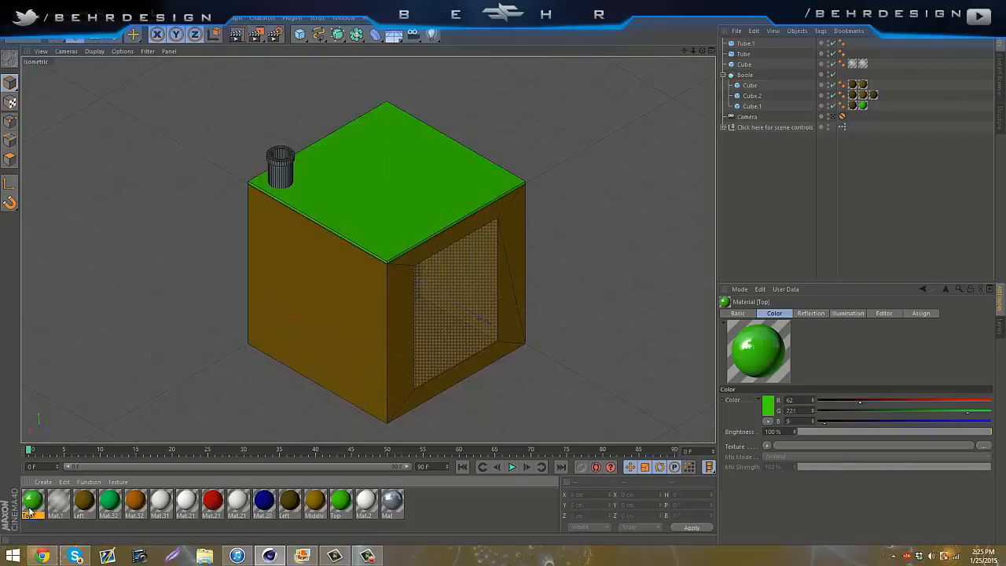
Apply the reflective green material to both pipe tubes and render the view as a preview
left_click_drag(753, 45, 753, 45)
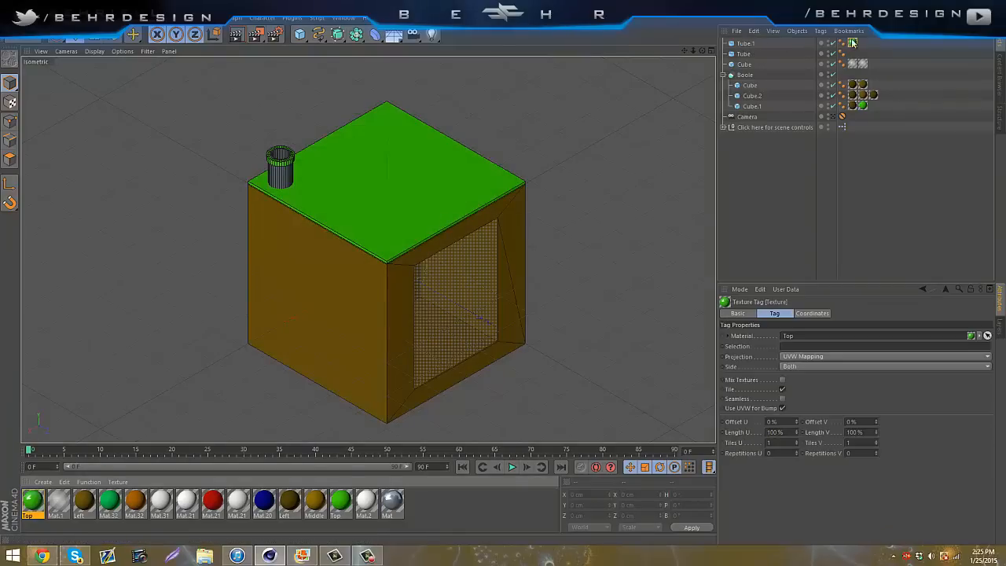
left_click(240, 35)
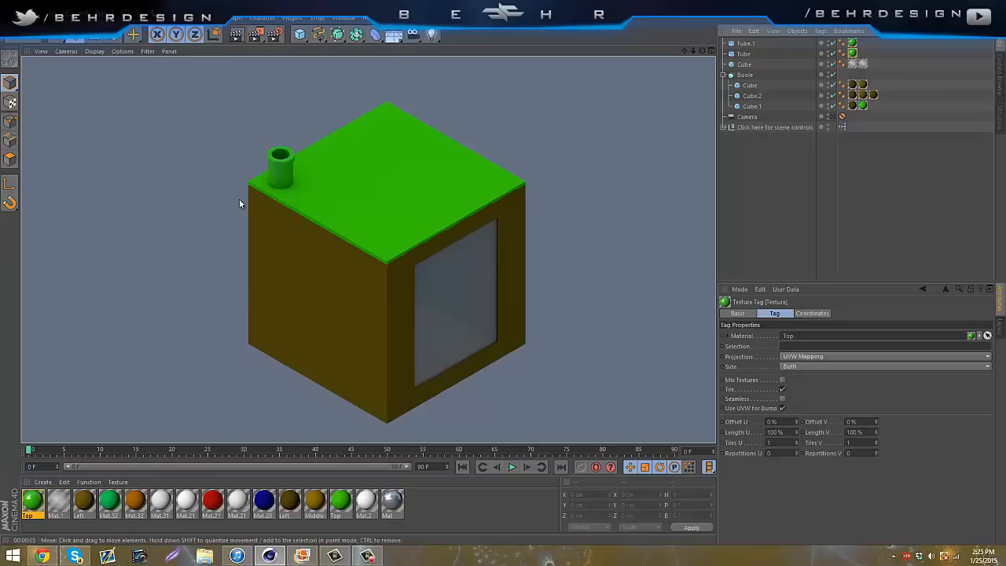
left_click(752, 158)
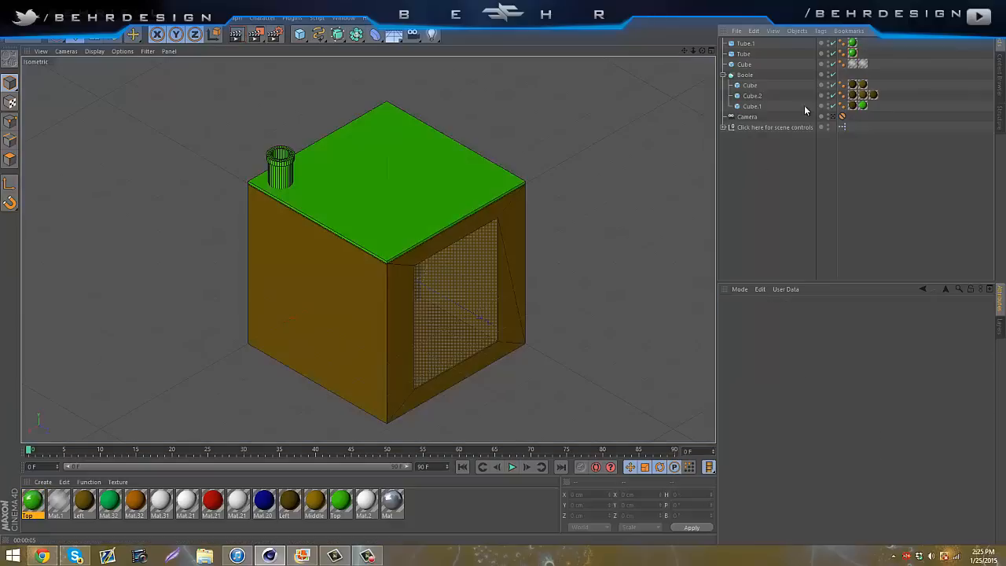
Duplicate both pipe tubes and move the copy along the Z axis to about 275 cm, beyond the cube's glass side
left_click_drag(867, 49, 865, 56)
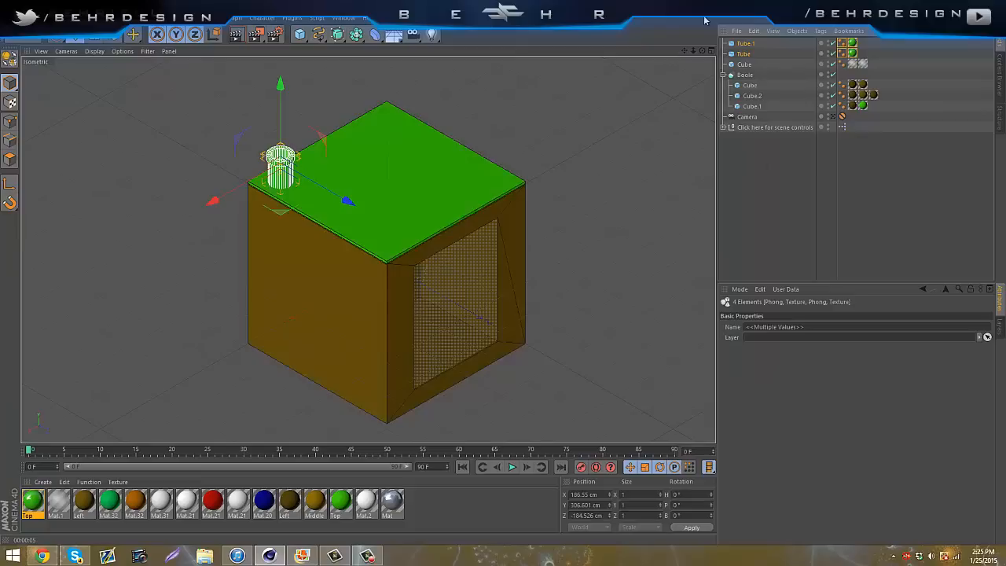
key("ctrl+c")
key("ctrl+v")
left_click_drag(348, 202, 489, 299)
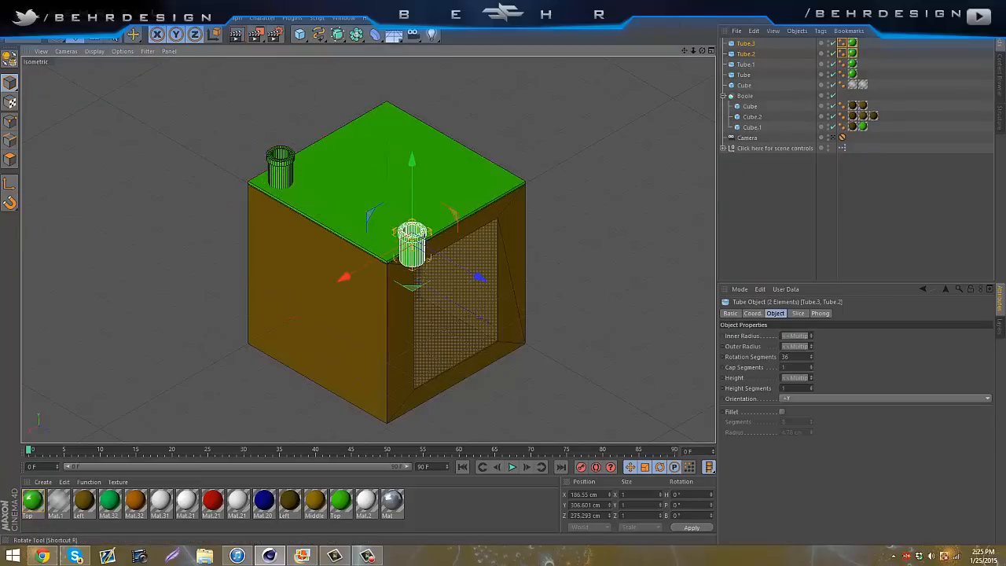
Rotate the copied pipe to a pitch of about -89.5° so it lies horizontally, facing out of the glass side
key("r")
left_click_drag(441, 231, 460, 316)
key("e")
key("ctrl+z")
key("ctrl+z")
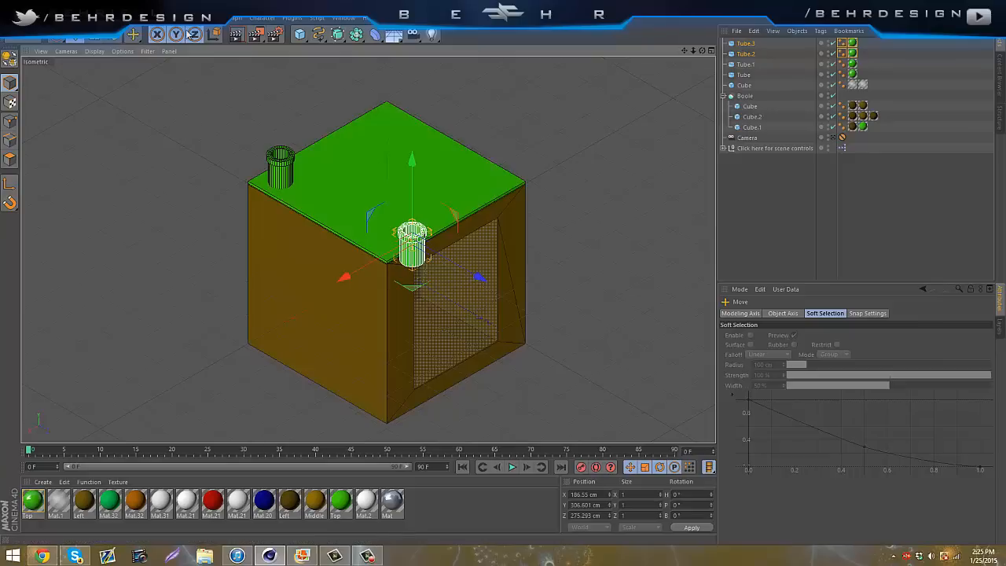
key("ctrl+z")
left_click(39, 42)
left_click(39, 42)
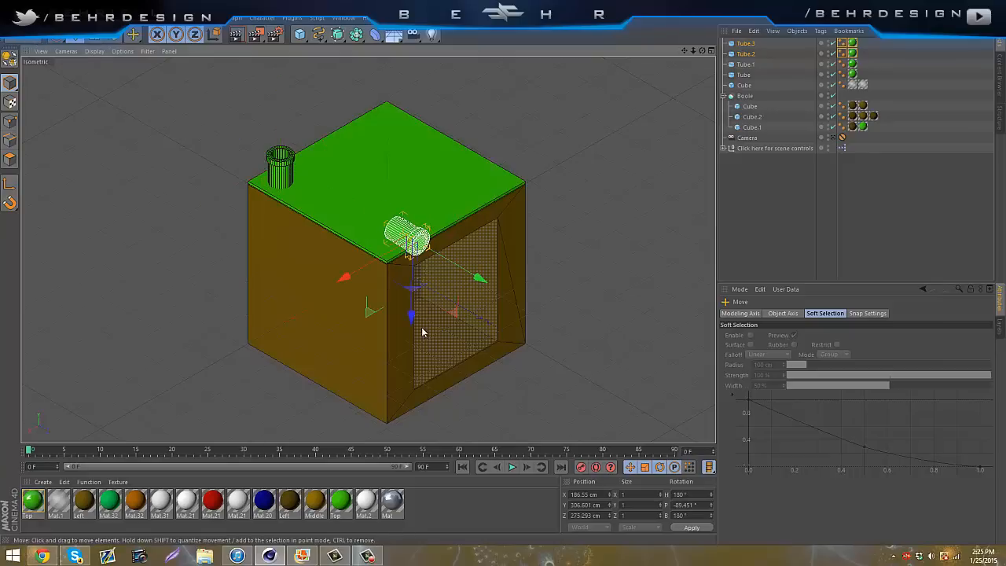
Move the horizontal pipe down to the lower front corner of the cube's glass side and preview the render
left_click_drag(412, 319, 411, 359)
left_click_drag(479, 331, 487, 334)
left_click_drag(415, 370, 503, 273)
left_click(617, 193)
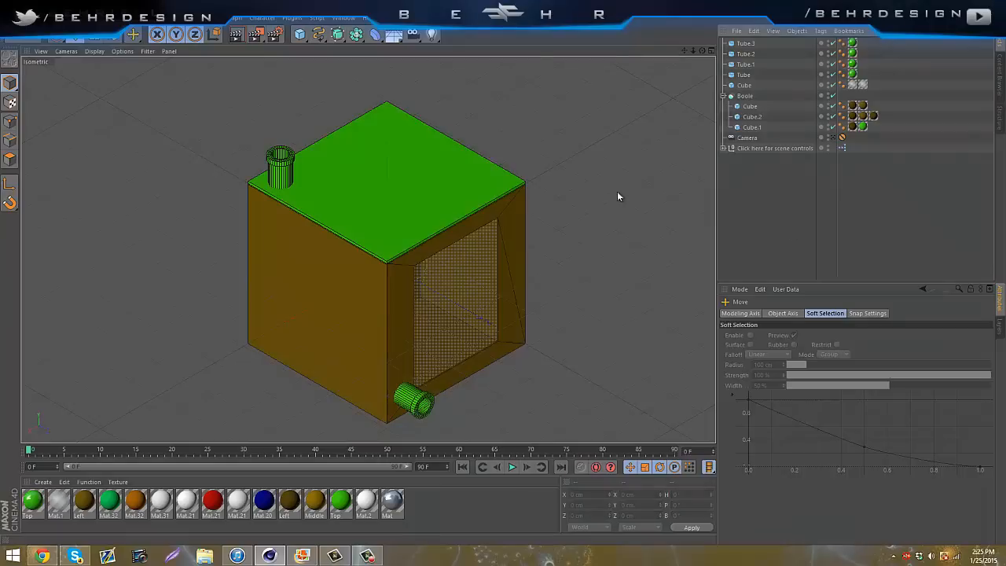
left_click(237, 35)
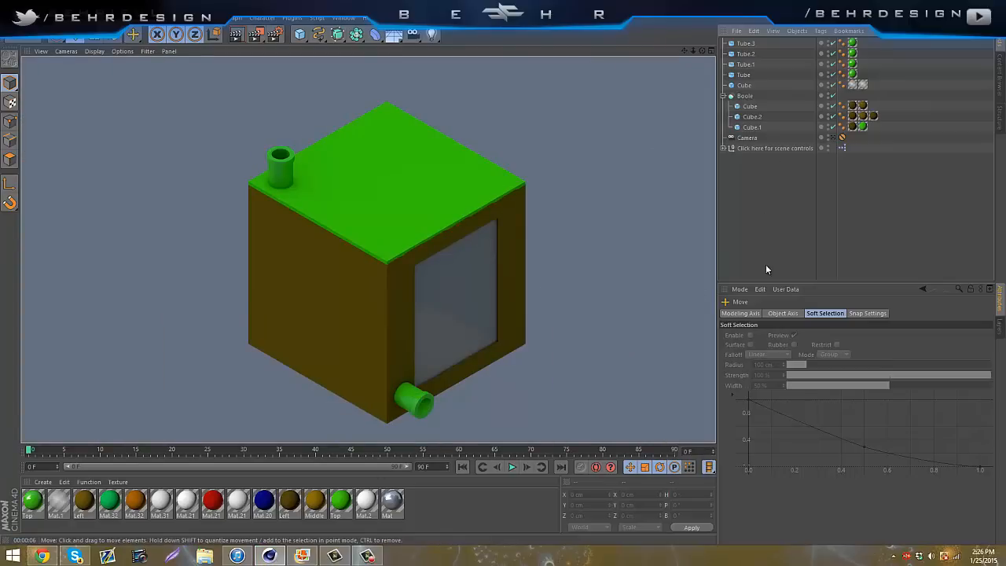
Create a new project and add a cube primitive
left_click(533, 222)
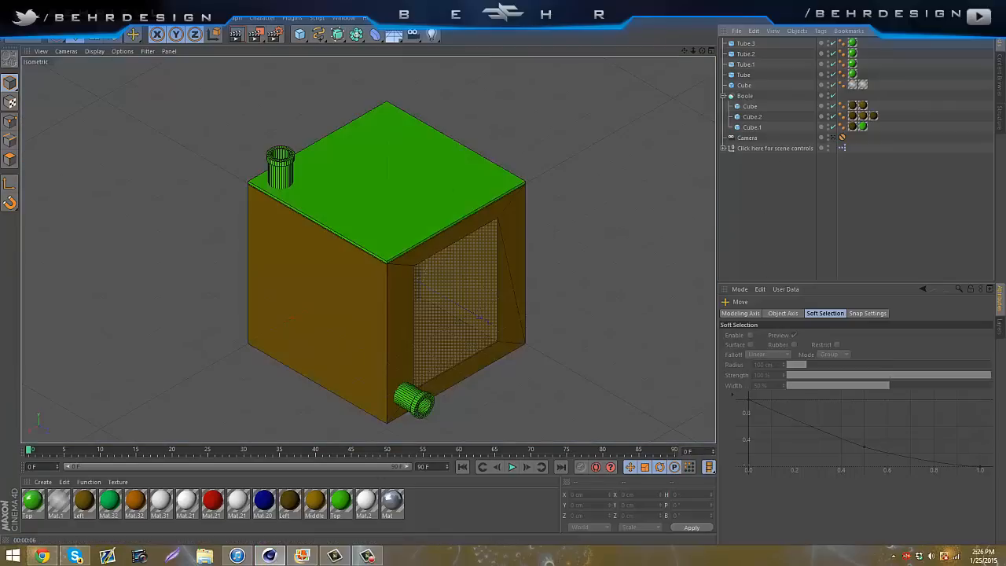
left_click(8, 17)
left_click(15, 32)
left_click(299, 33)
left_click(402, 49)
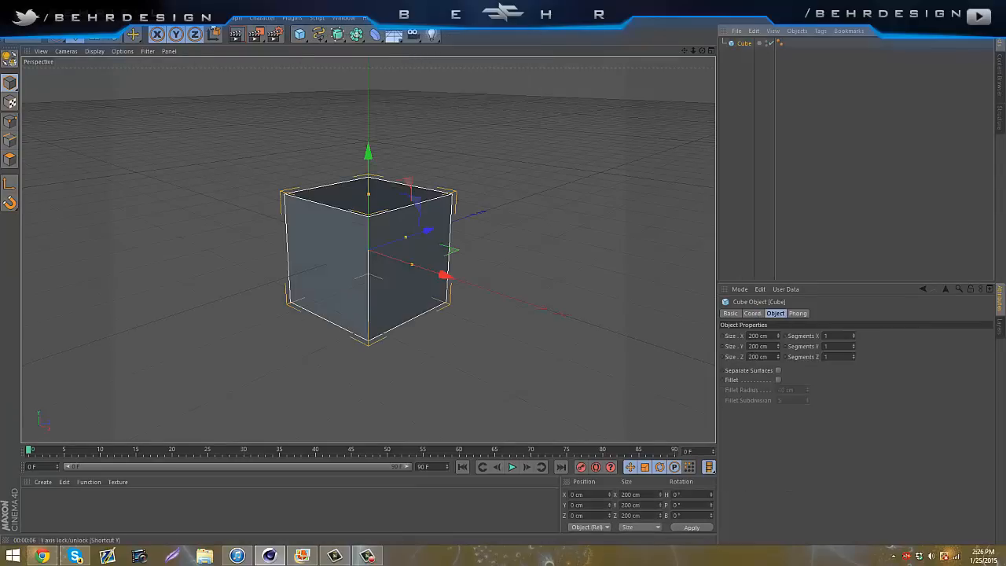
Resize the cube into an upright fence post of about 15 × 312 × 52 cm
left_click_drag(783, 348, 779, 338)
mouse_move(780, 344)
left_mouse_down()
mouse_move(778, 362)
mouse_move(779, 340)
left_mouse_up()
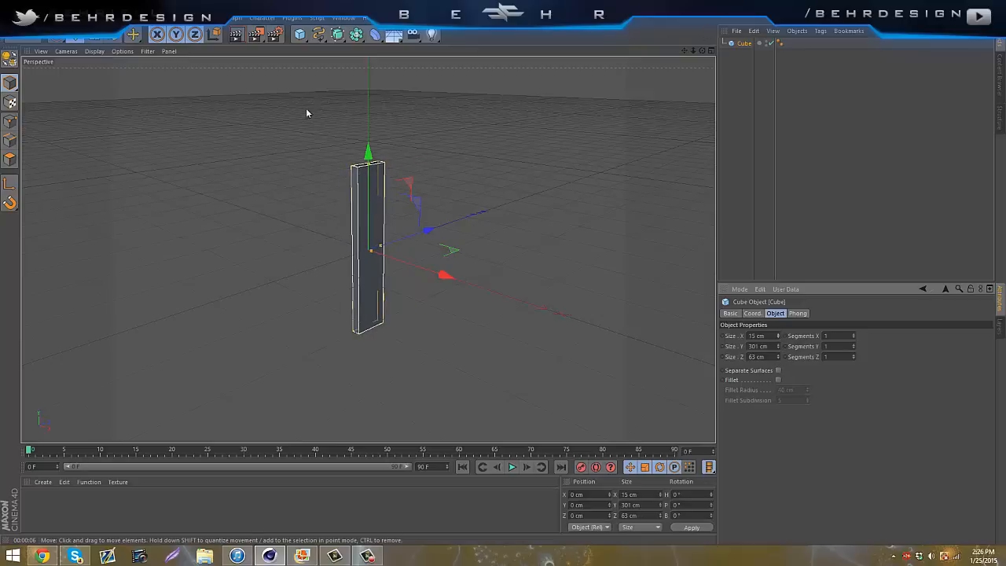
left_click_drag(703, 51, 503, 268)
mouse_move(778, 350)
left_mouse_down()
mouse_move(782, 340)
mouse_move(781, 362)
left_mouse_up()
left_click_drag(501, 272, 505, 277, "alt")
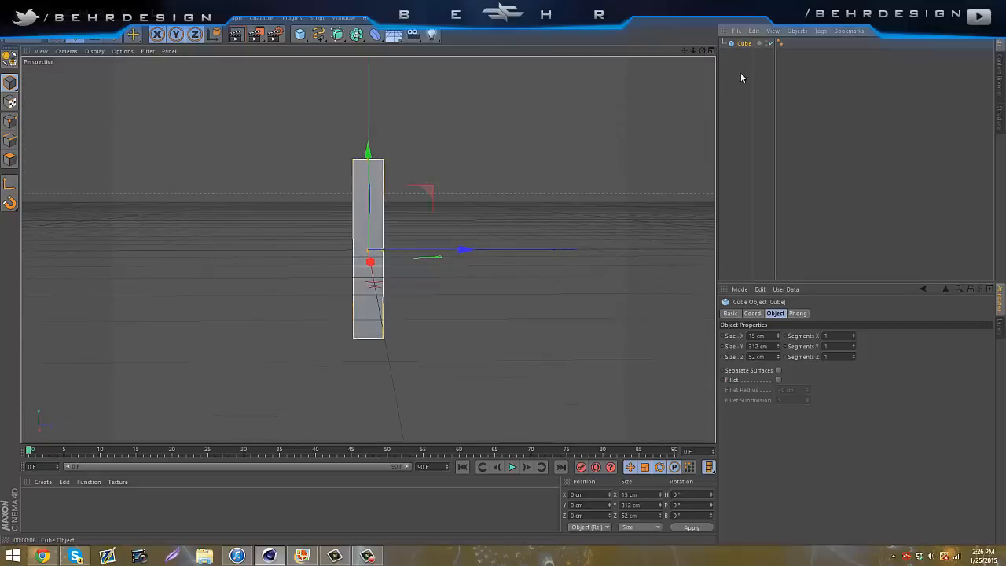
Duplicate the fence post and move the copy along the Z axis to about 345 cm
key("ctrl+c")
key("ctrl+v")
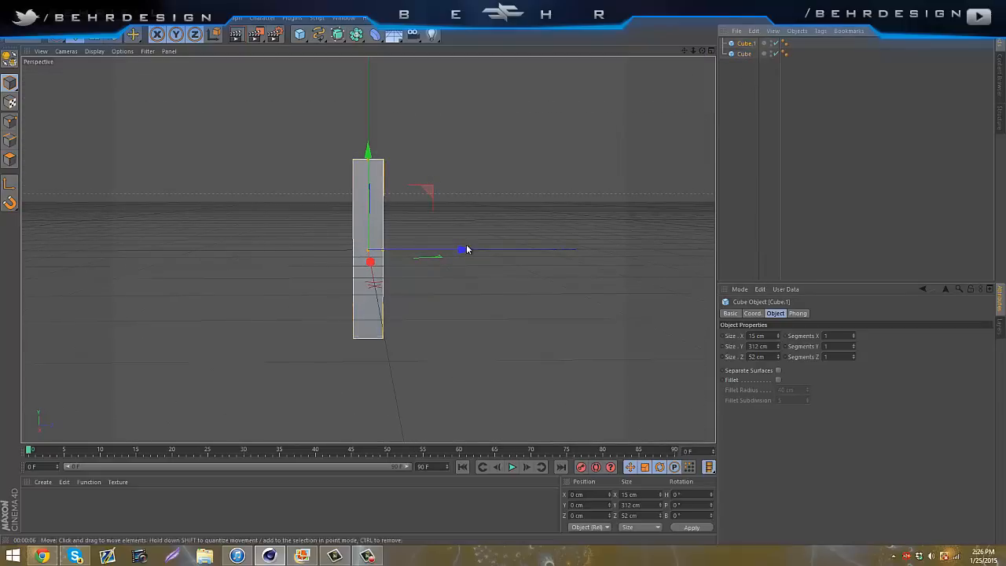
left_click_drag(488, 249, 656, 232)
Duplicate the second post, rotate the copy to a pitch of about 90°, and place it as the upper rail between both posts
key("ctrl+c")
key("ctrl+v")
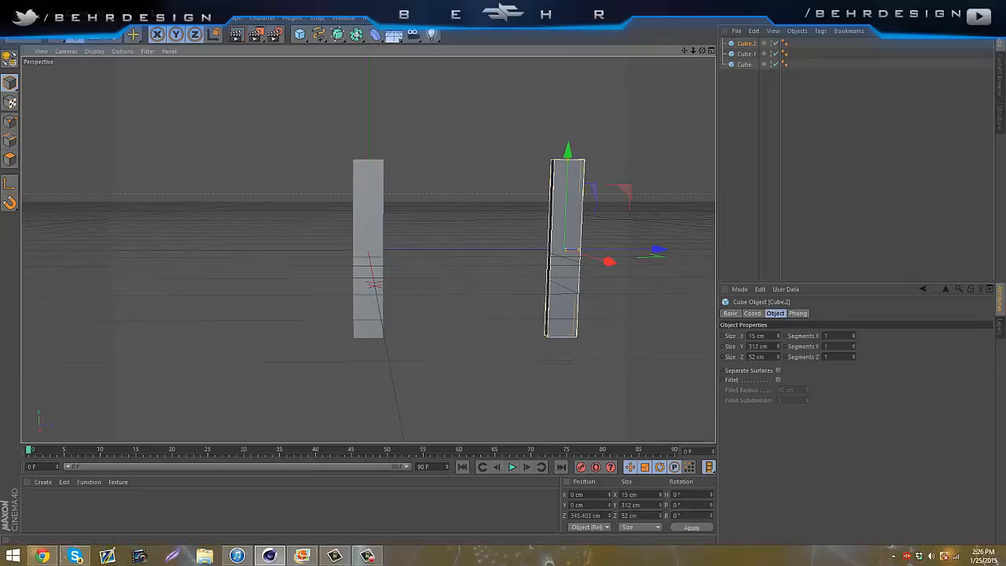
left_click(99, 40)
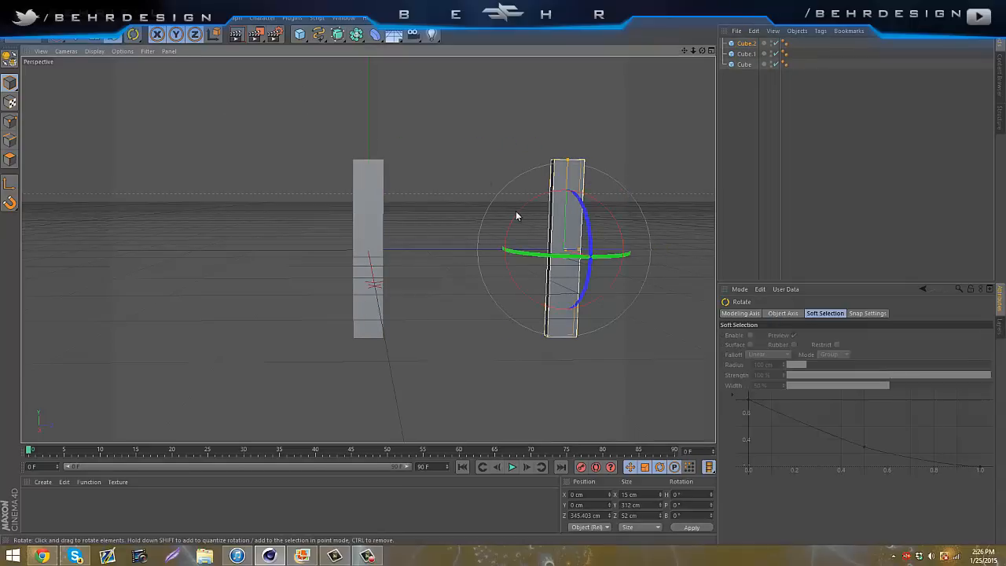
left_click_drag(519, 215, 489, 336)
key("e")
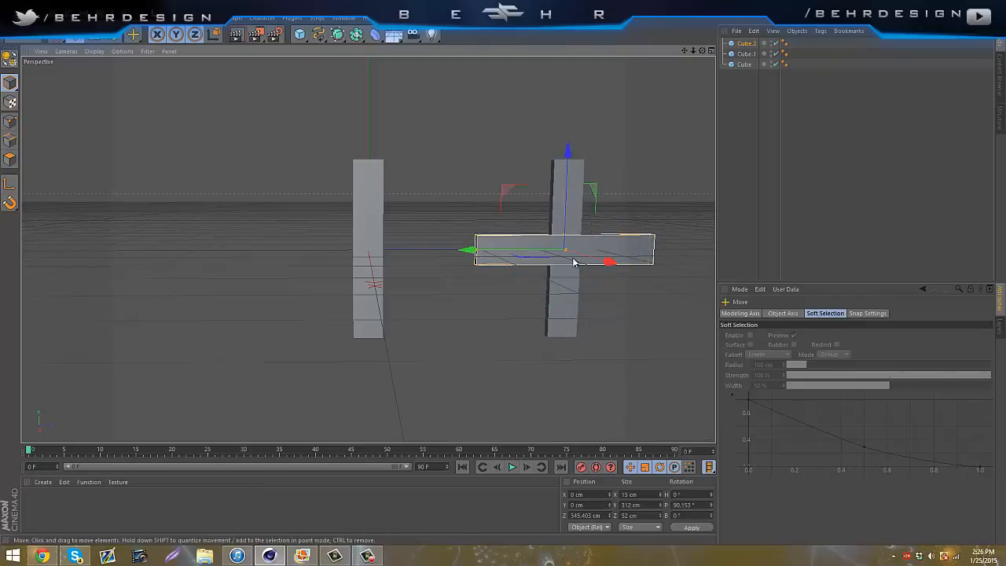
left_click_drag(472, 253, 386, 273)
left_click_drag(464, 150, 453, 107)
Shift the second post to about 335 cm on Z and copy the rail twice downward to make three evenly spaced rails
left_click(743, 54)
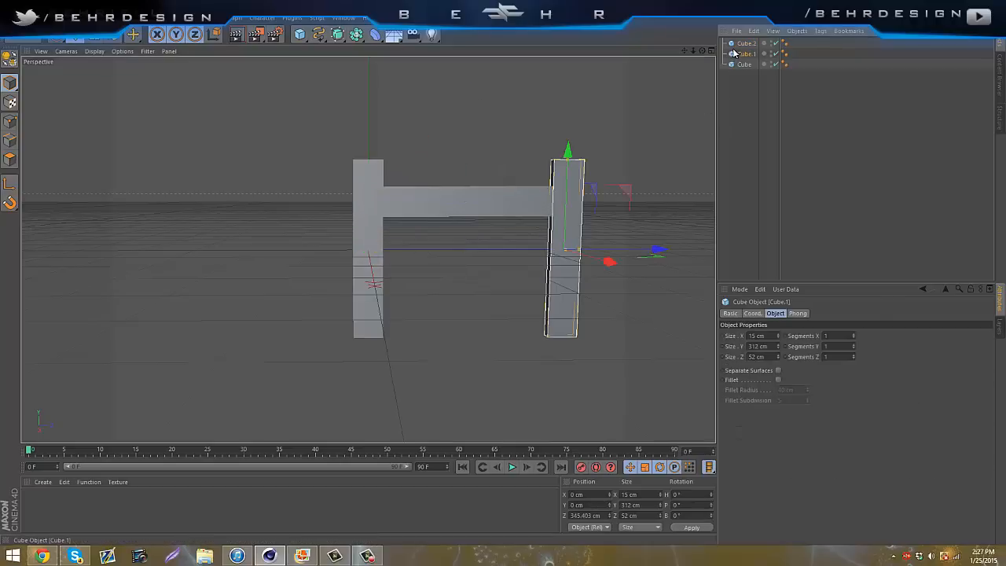
left_click(744, 43)
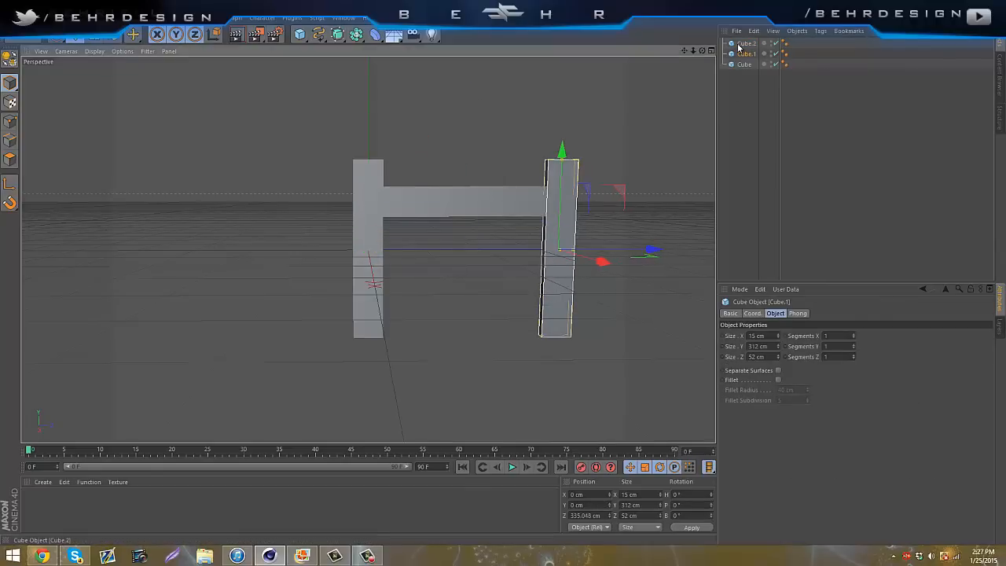
left_click_drag(465, 105, 467, 180)
left_click(704, 189)
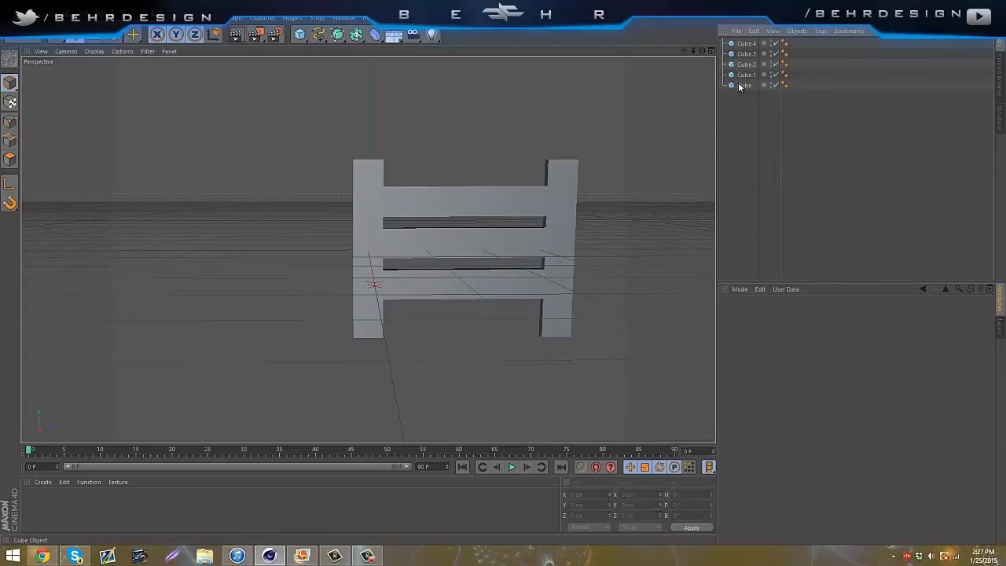
Group the five fence boards and copy the group along the Z axis to about 577 cm as a second fence section
left_click_drag(804, 102, 721, 38)
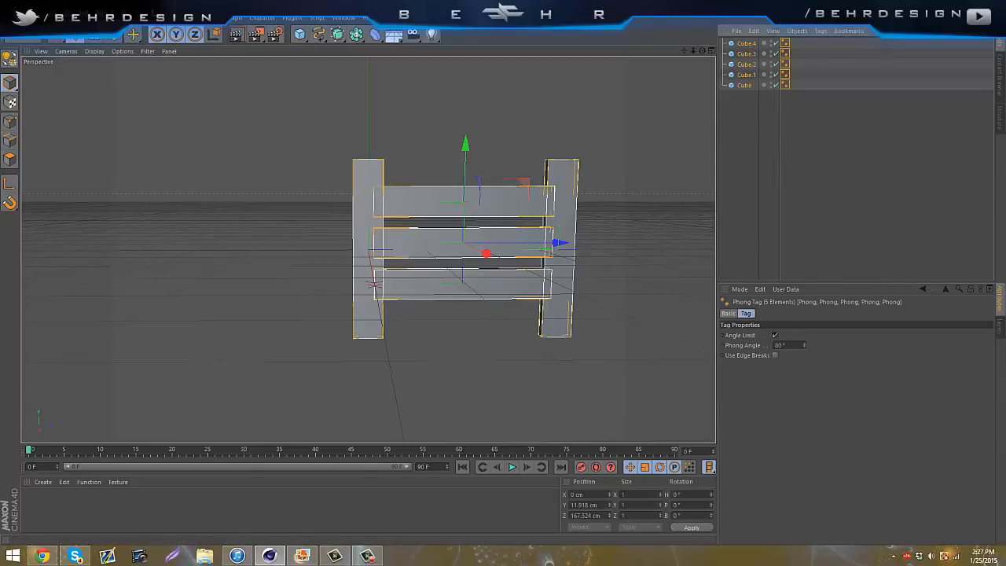
key("alt+g")
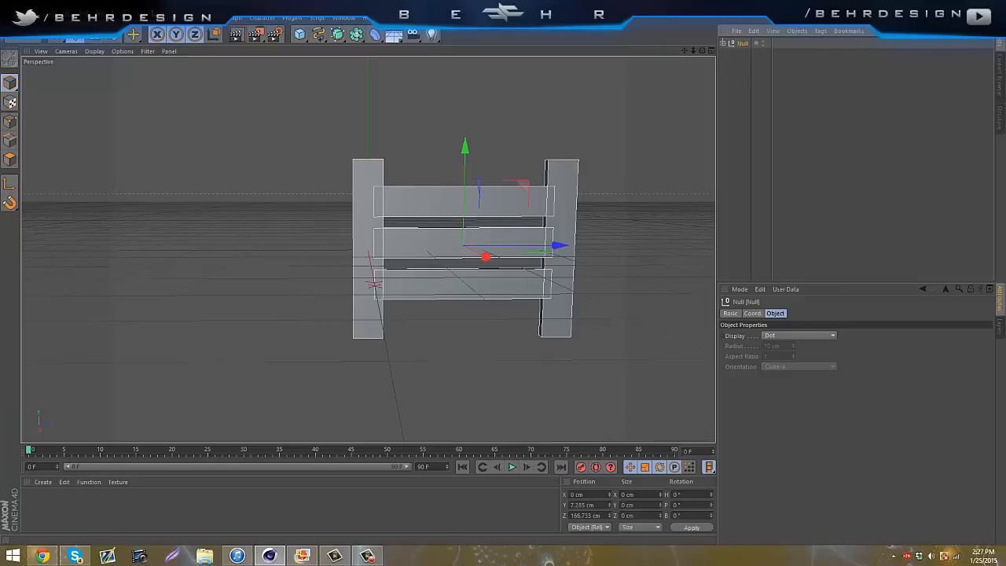
left_click_drag(565, 247, 503, 275, "ctrl")
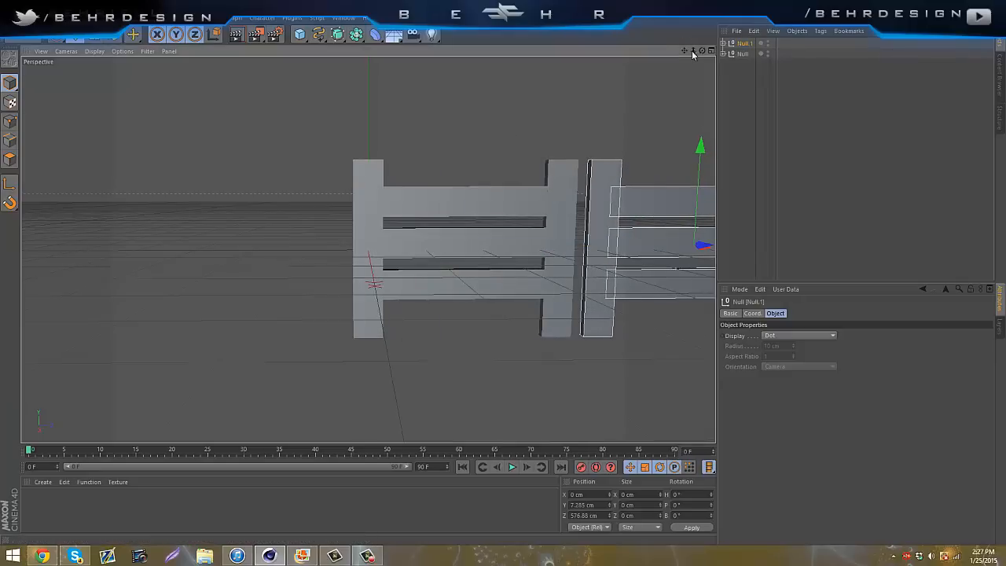
left_click_drag(694, 51, 503, 272)
Group both fence sections and copy the group into the project with the isometric grass cube
left_click(743, 54, "shift")
key("alt+g")
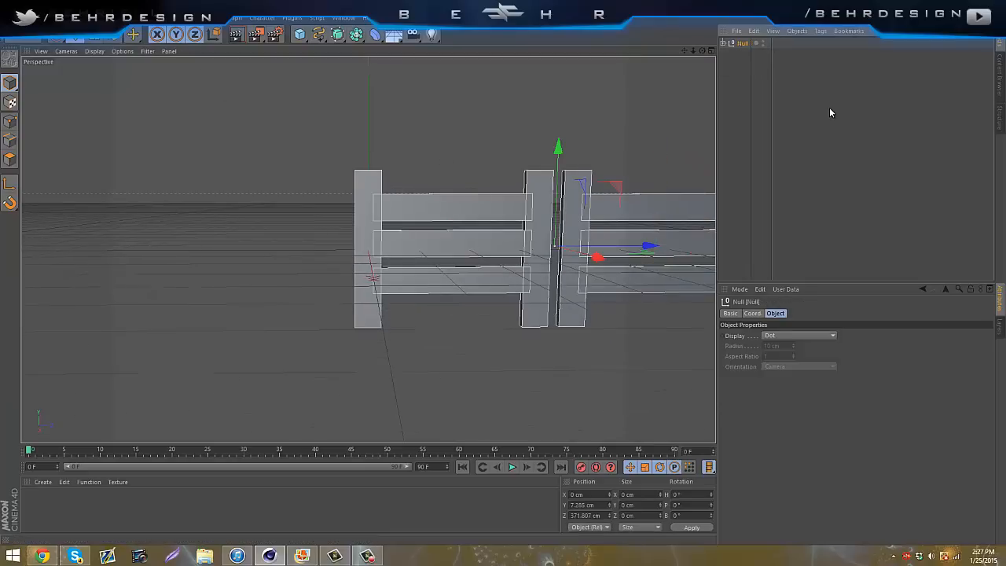
key("ctrl+c")
key("ctrl+v")
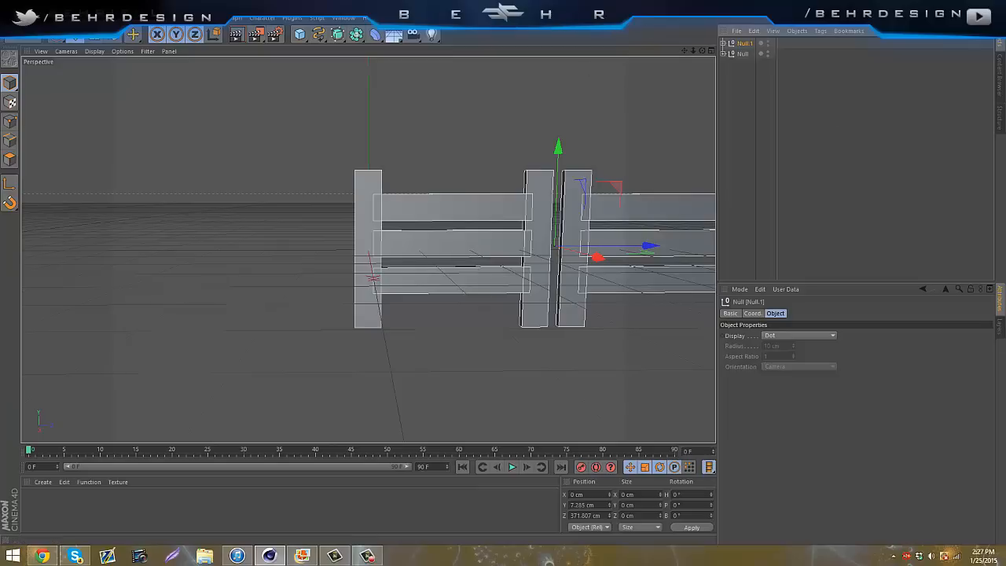
left_click(343, 18)
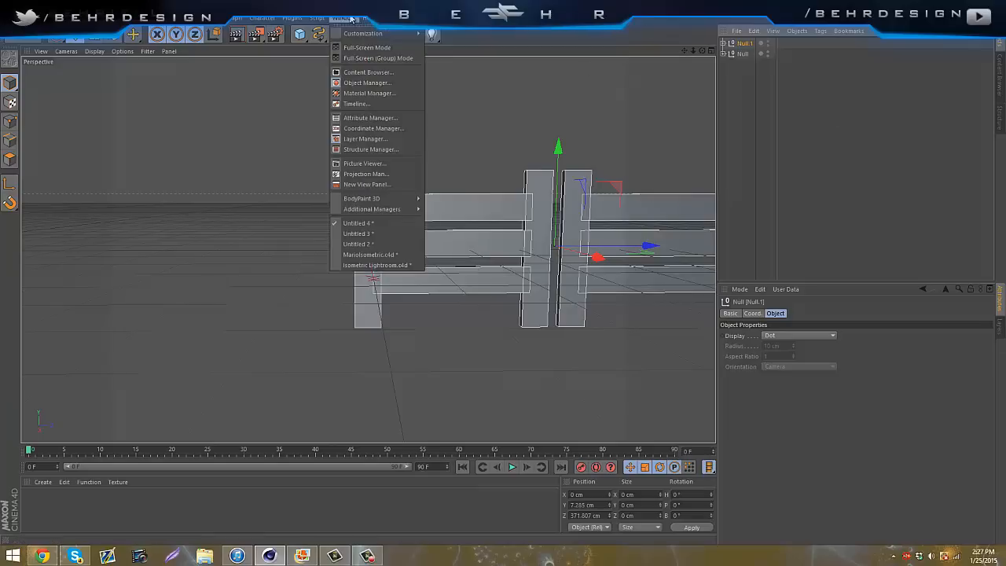
left_click(366, 265)
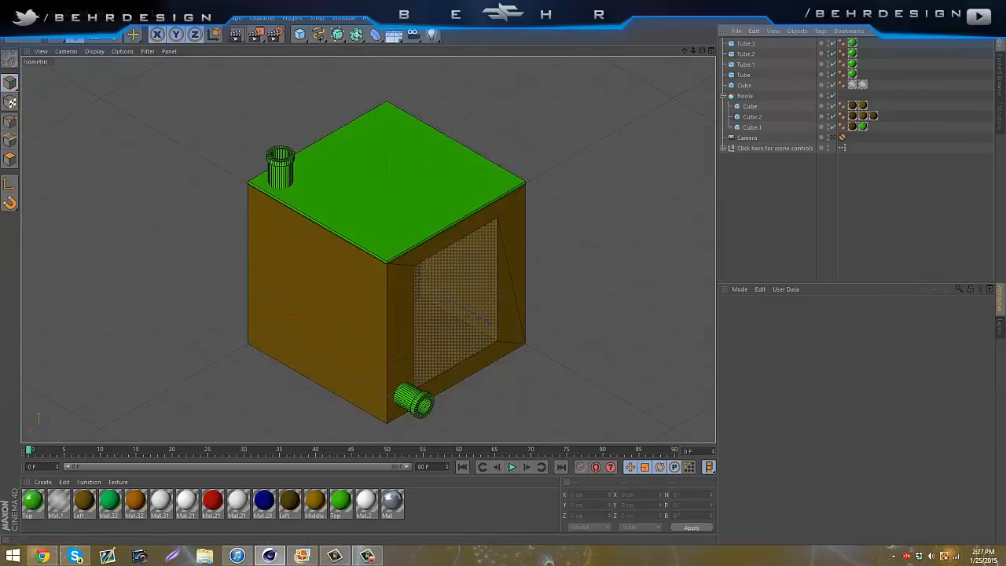
key("ctrl+v")
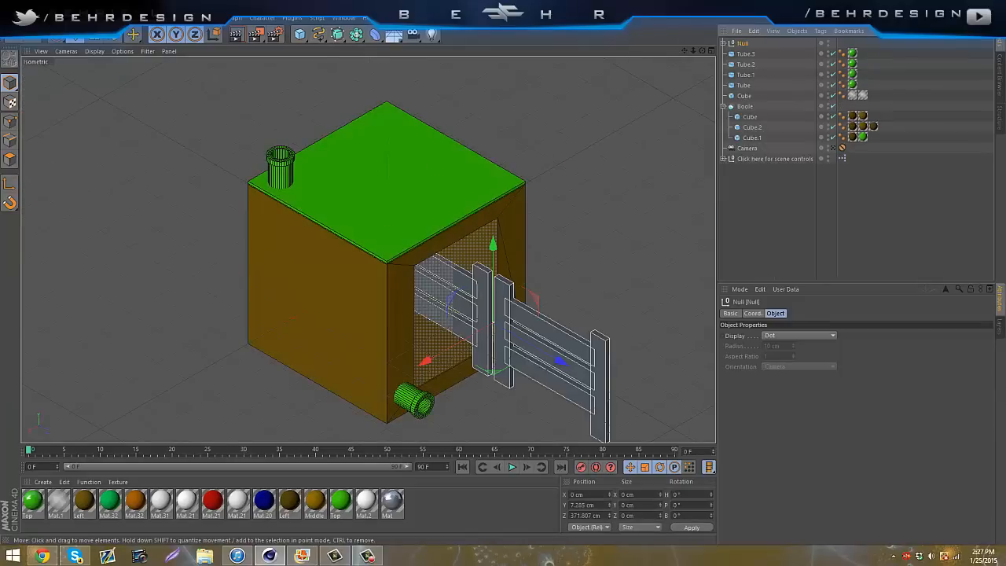
Raise the pasted fence to about 383 cm on Y and scale it down to suit the cube's grass top
left_click_drag(498, 288, 157, 162)
key("t")
scroll(437, 146, "up", 5)
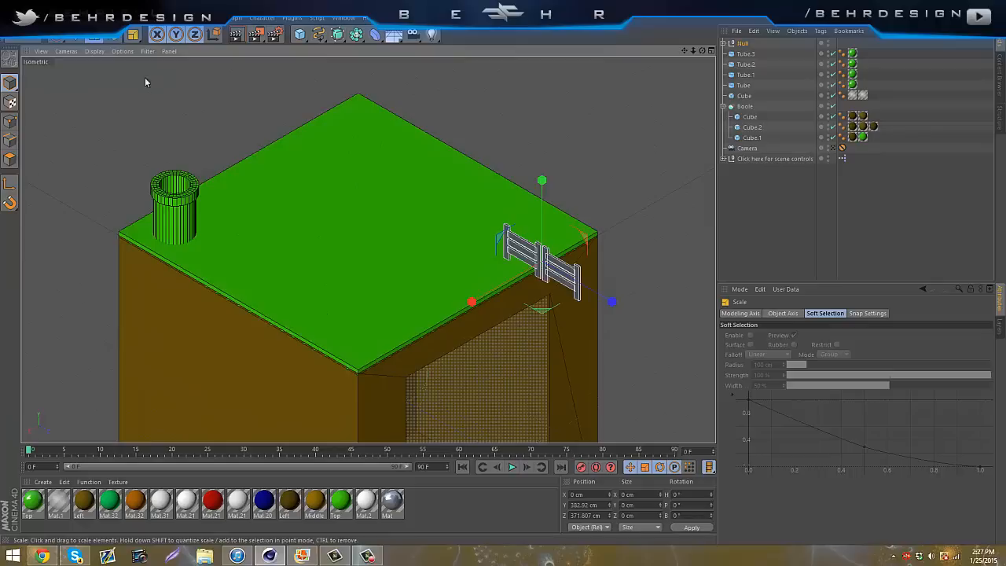
Set the fence down on the grass along the back edge, at about X -214, Y 277 and Z 159 cm
key("e")
left_click_drag(599, 298, 539, 281)
left_click_drag(481, 146, 519, 262)
left_click_drag(566, 328, 505, 306)
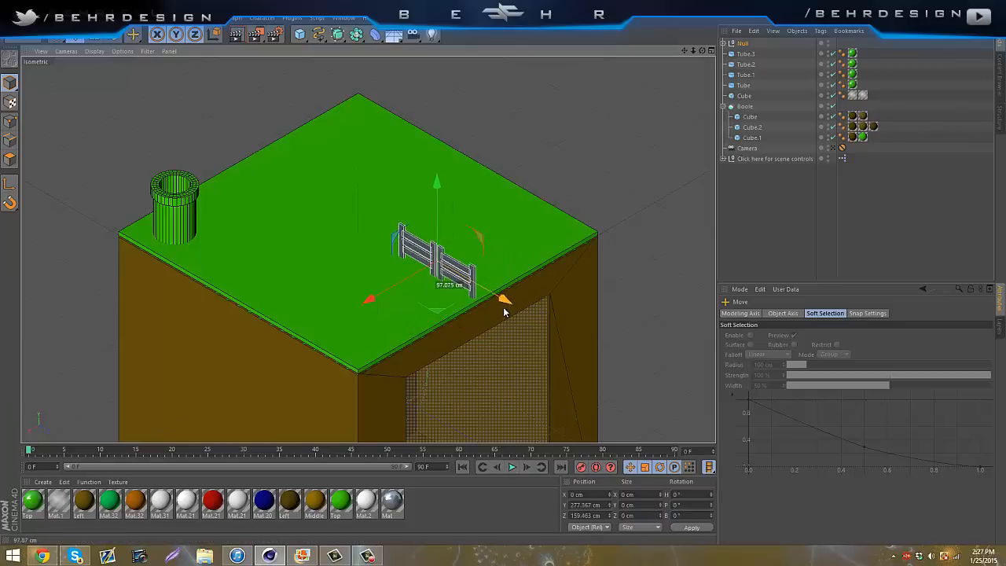
left_click_drag(369, 297, 477, 243)
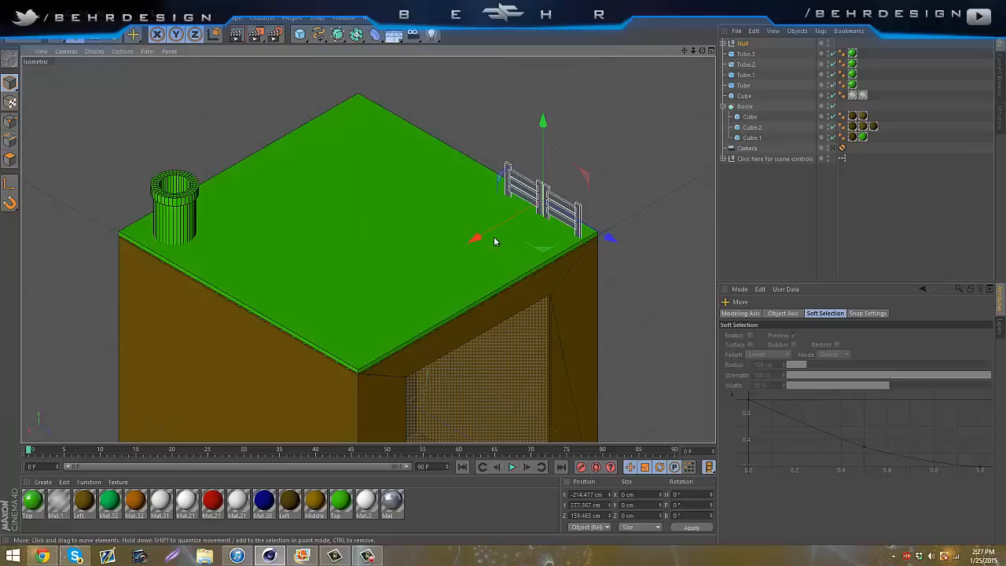
Duplicate the fence, rotate the copy to a heading of about -90°, and place it along the edge above the glass side
key("ctrl+c")
key("ctrl+v")
key("r")
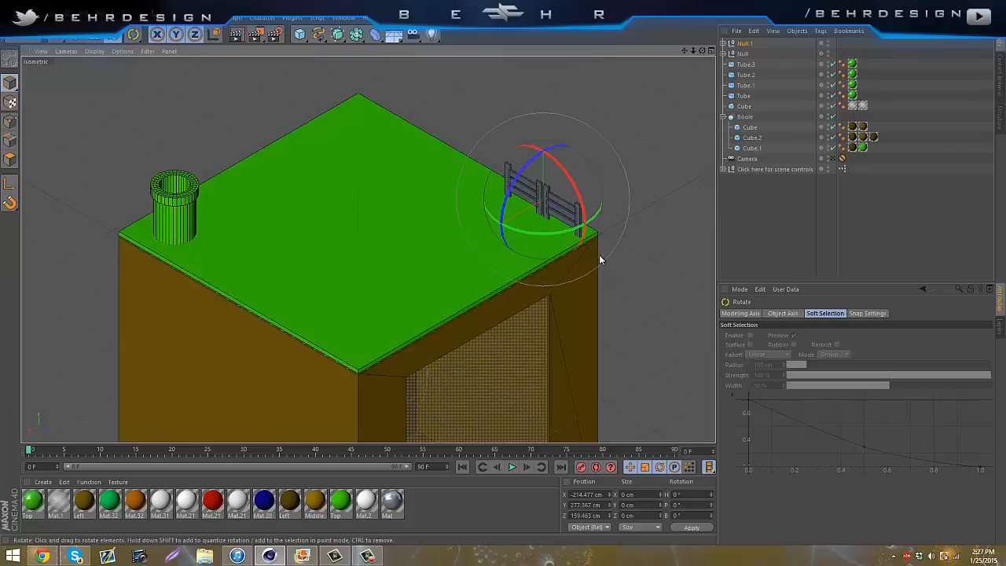
left_click_drag(587, 226, 487, 215)
left_click(77, 38)
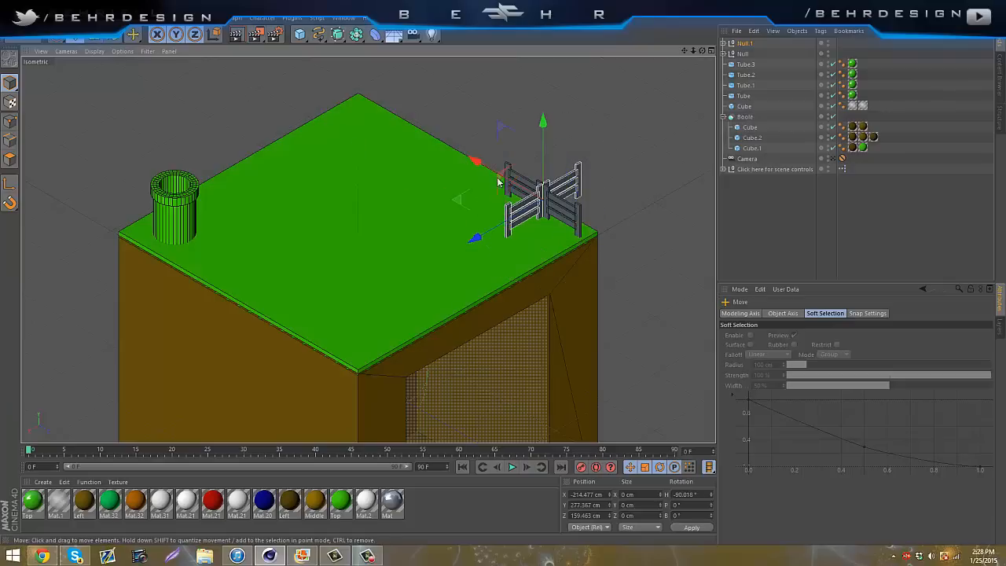
left_click_drag(478, 168, 467, 287)
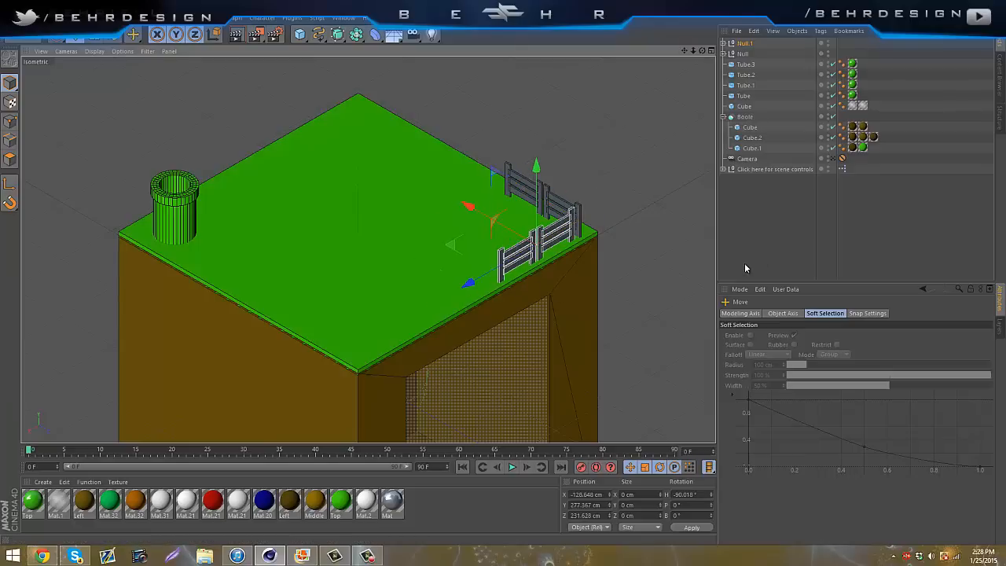
Add another fence copy extending the row along the glass-side edge, and group all three fence pieces
key("ctrl+v")
left_click_drag(486, 288, 394, 332)
left_click(776, 237)
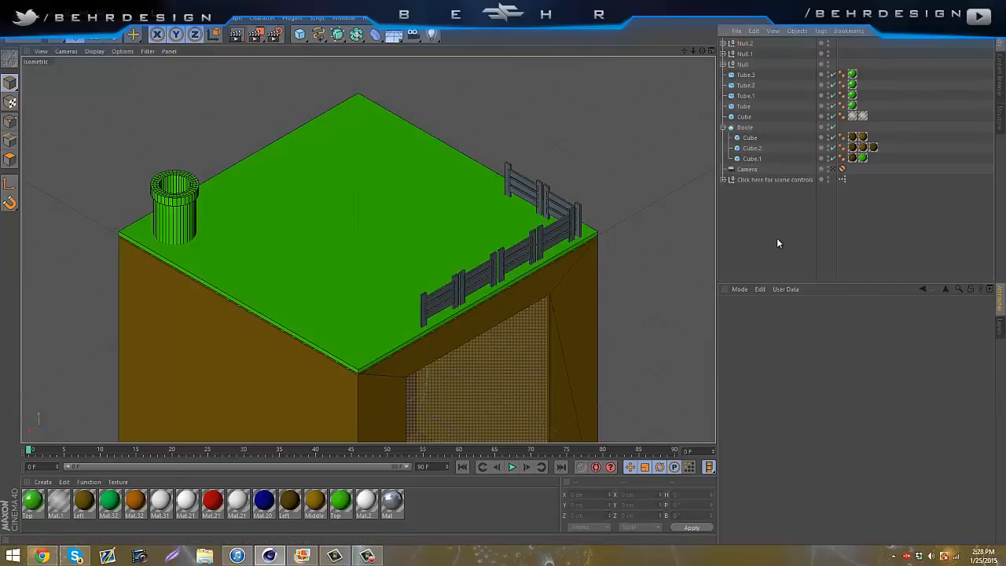
left_click_drag(840, 60, 840, 61)
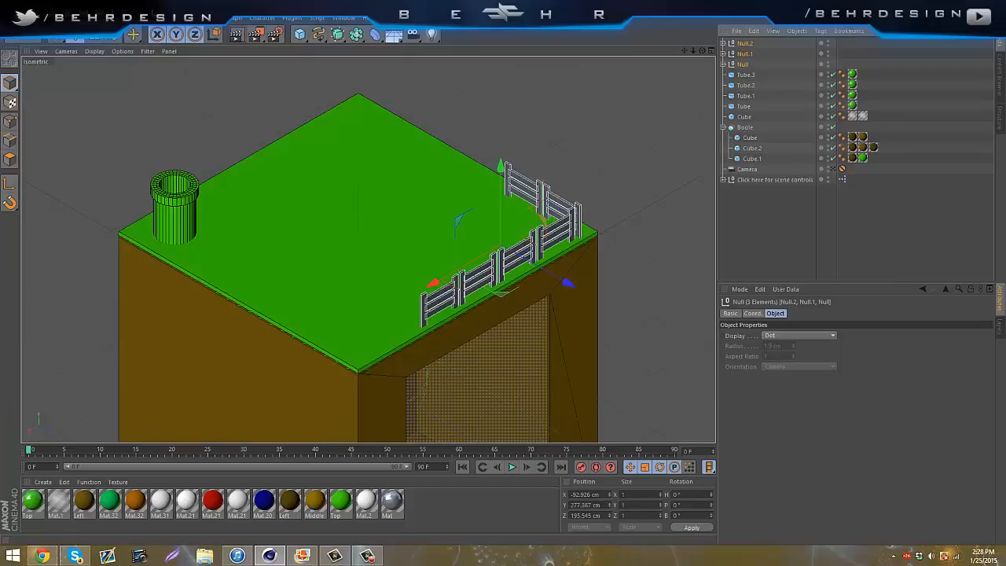
key("alt+g")
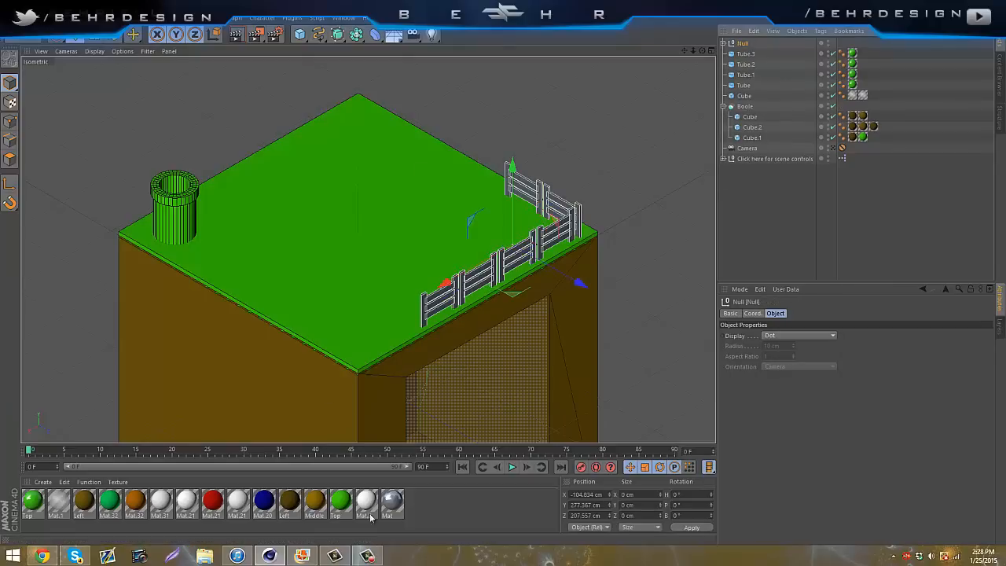
Examine the Color settings of the brown Middle material
left_click(315, 501)
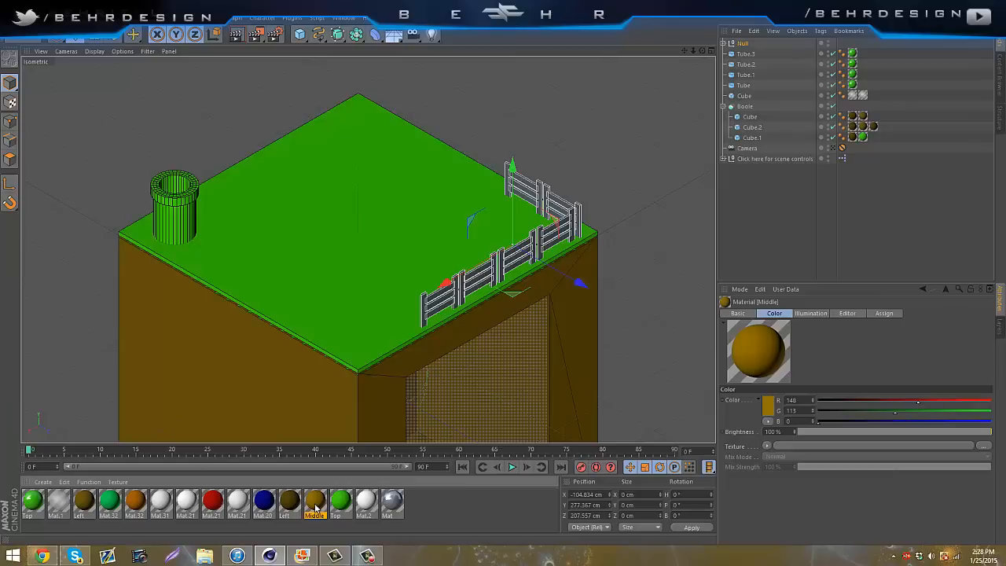
double_click(315, 501)
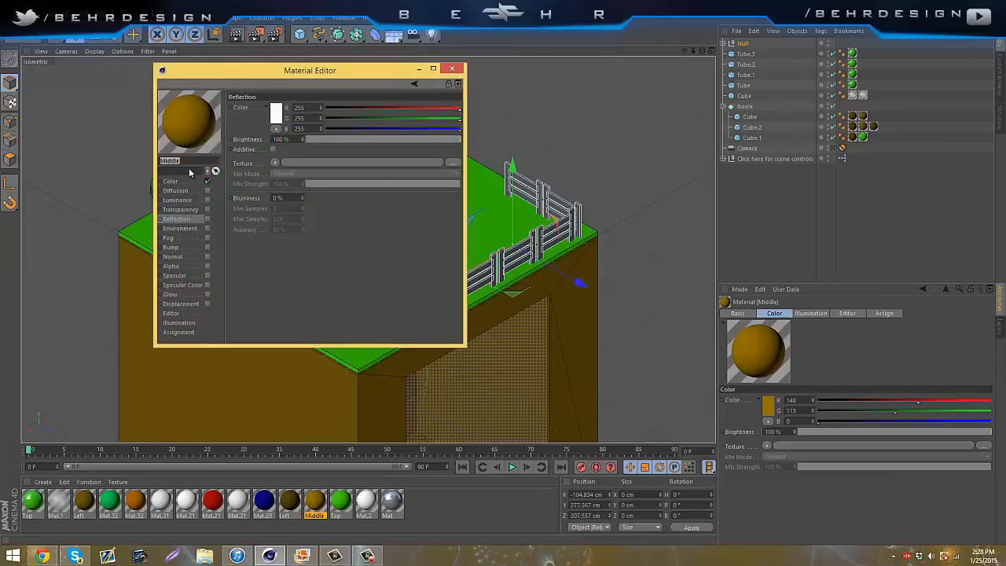
left_click(185, 182)
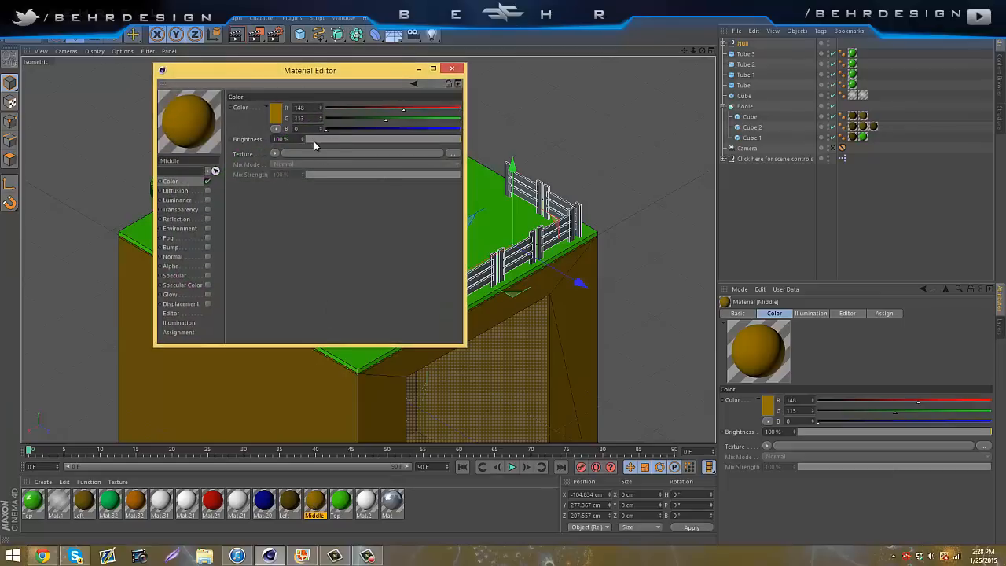
left_click(452, 68)
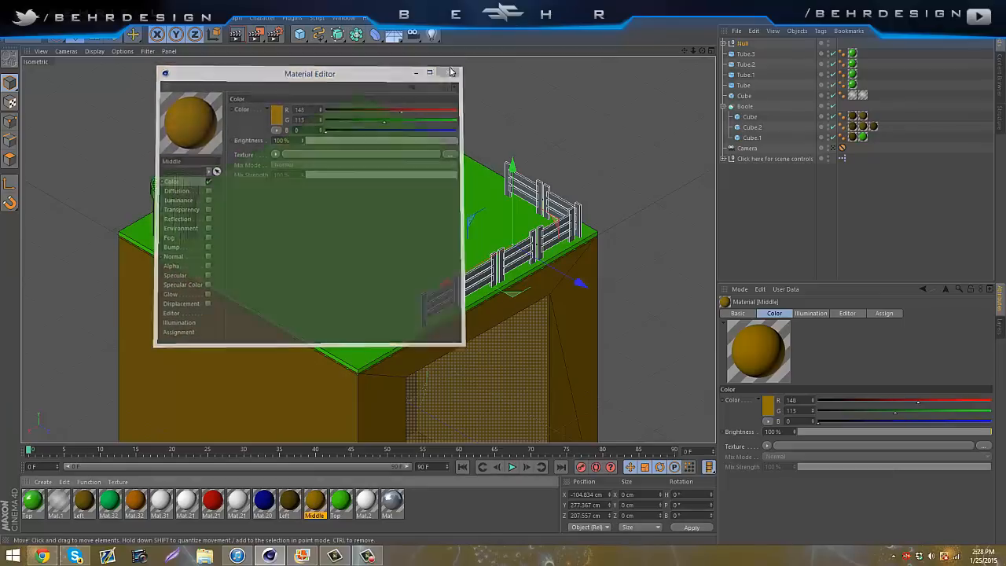
Group the selected fence objects under another null
key("alt+g")
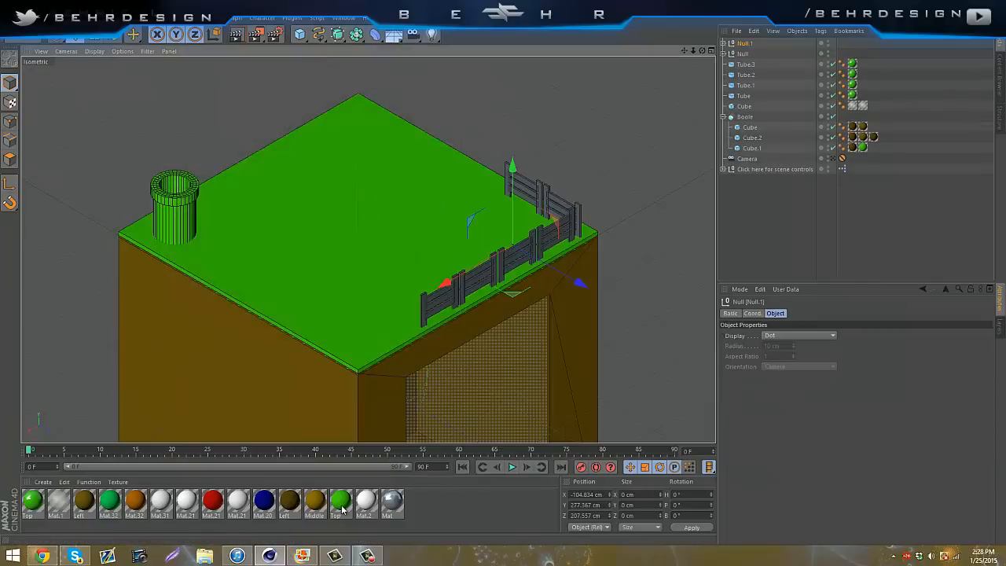
left_click(314, 502)
key("ctrl+b")
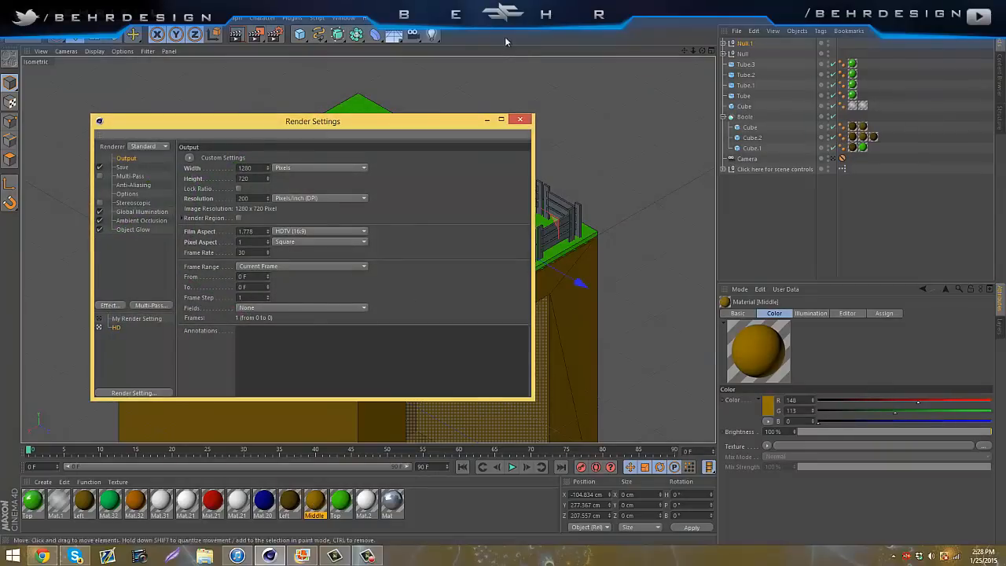
left_click(520, 119)
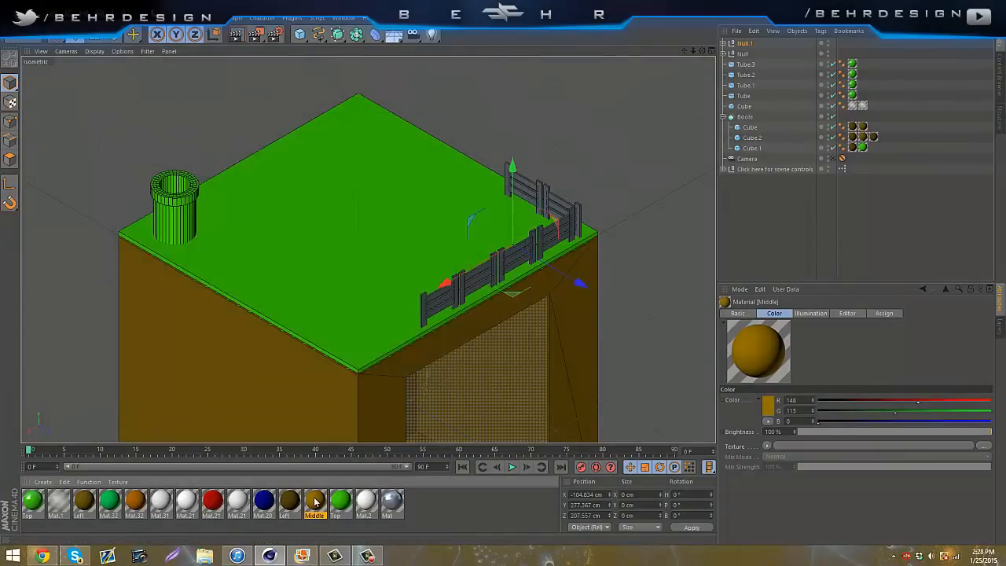
Duplicate the brown Middle material and lighten the copy's color to R 205, G 159, B 8
key("ctrl+c")
key("ctrl+v")
double_click(34, 503)
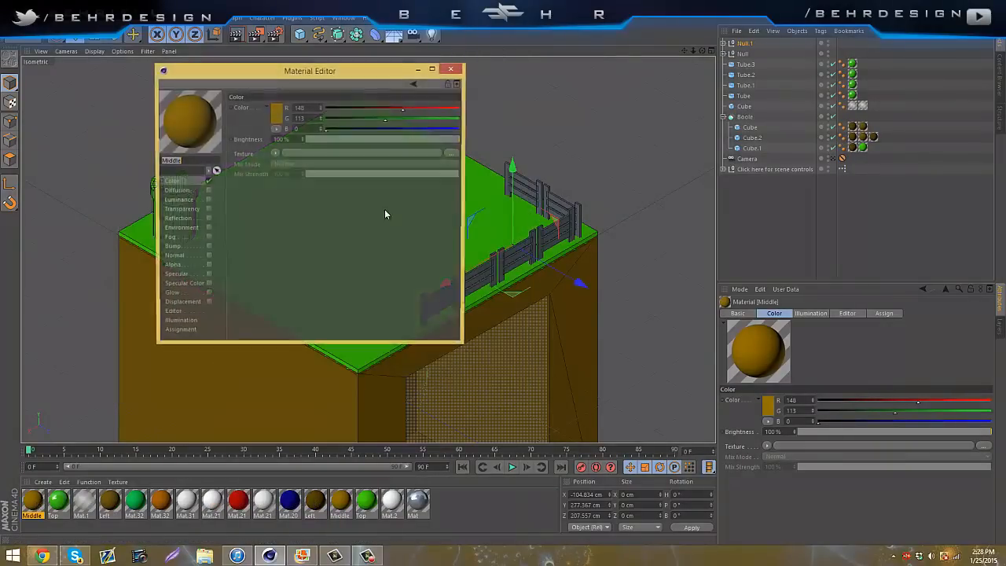
left_click(277, 113)
left_click_drag(284, 110, 285, 89)
left_click(264, 160)
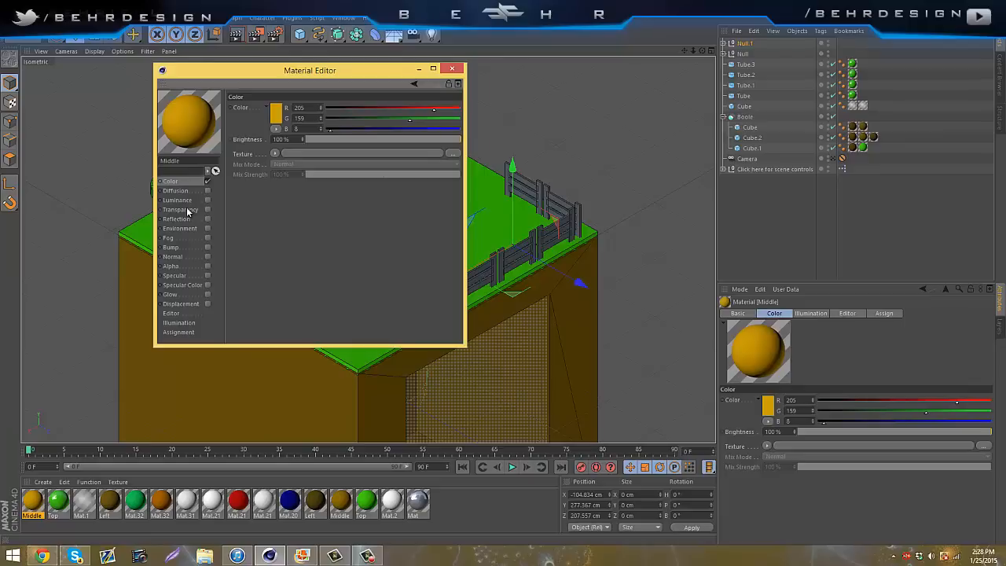
Enable Reflection on the lightened Middle material copy and set its brightness to about 7%
left_click(177, 218)
left_click(207, 218)
left_click_drag(313, 142, 317, 139)
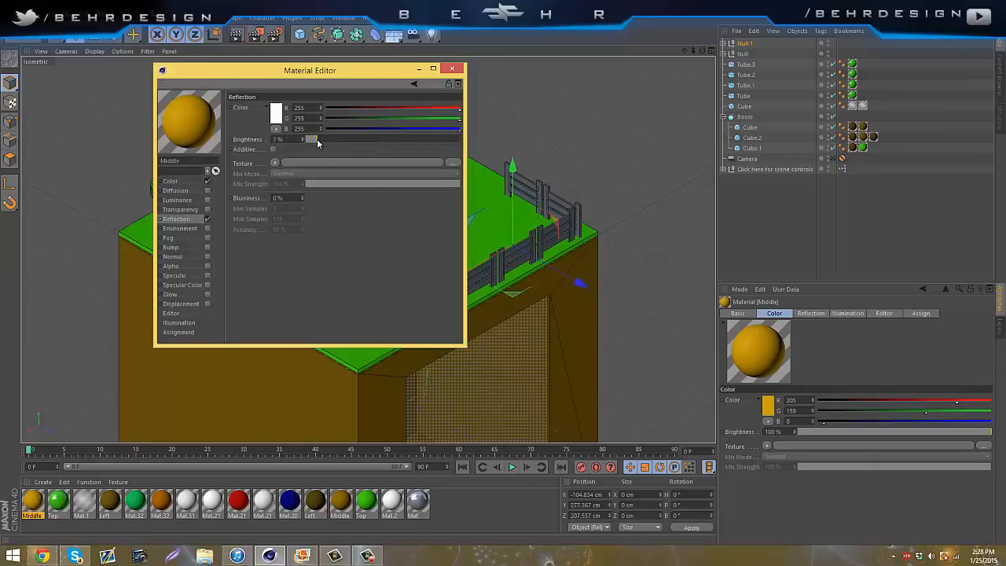
left_click(453, 70)
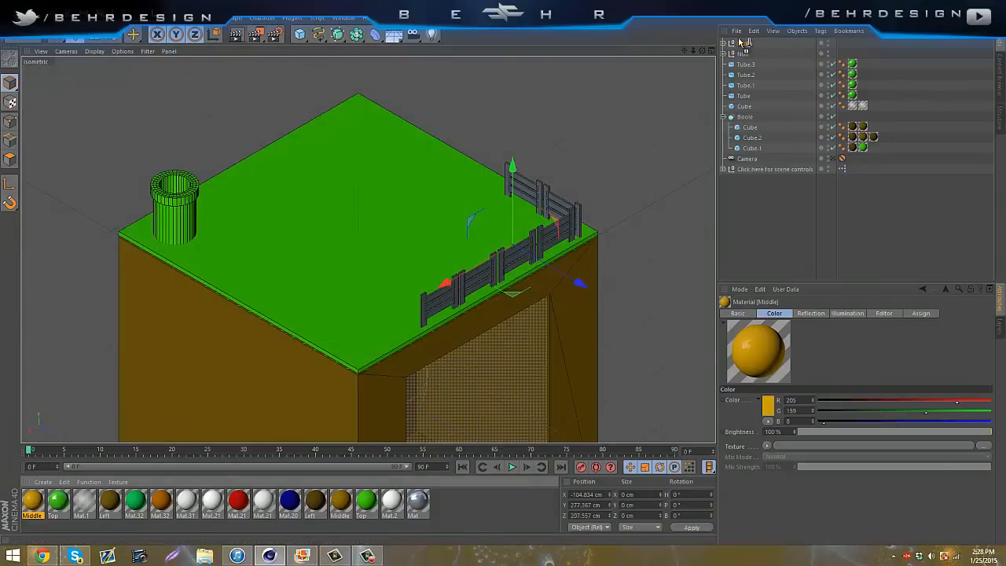
Apply the lightened Middle material to both fence nulls and render the view to preview them
left_click_drag(743, 43, 744, 43)
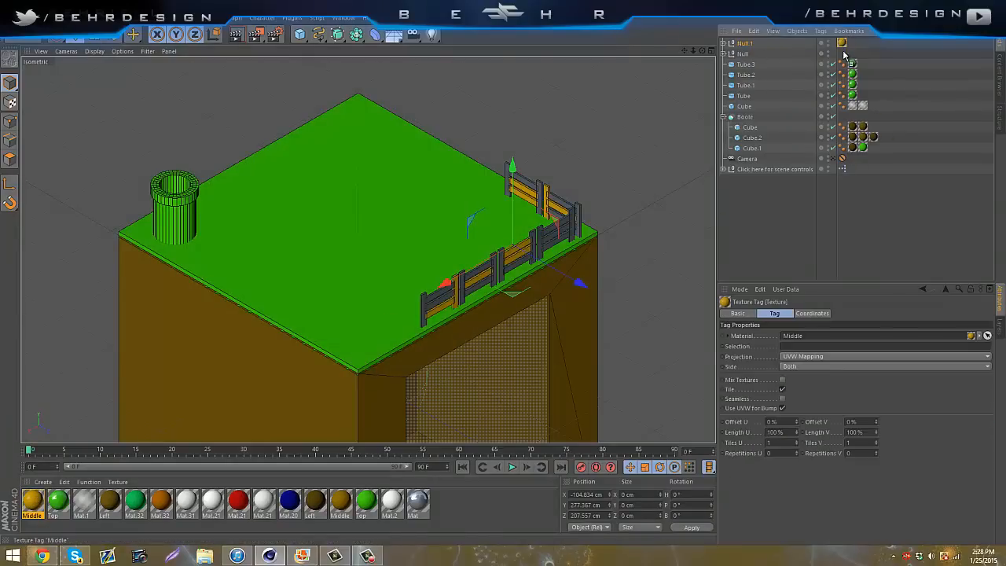
left_click_drag(842, 42, 842, 52, "ctrl")
left_click(235, 34)
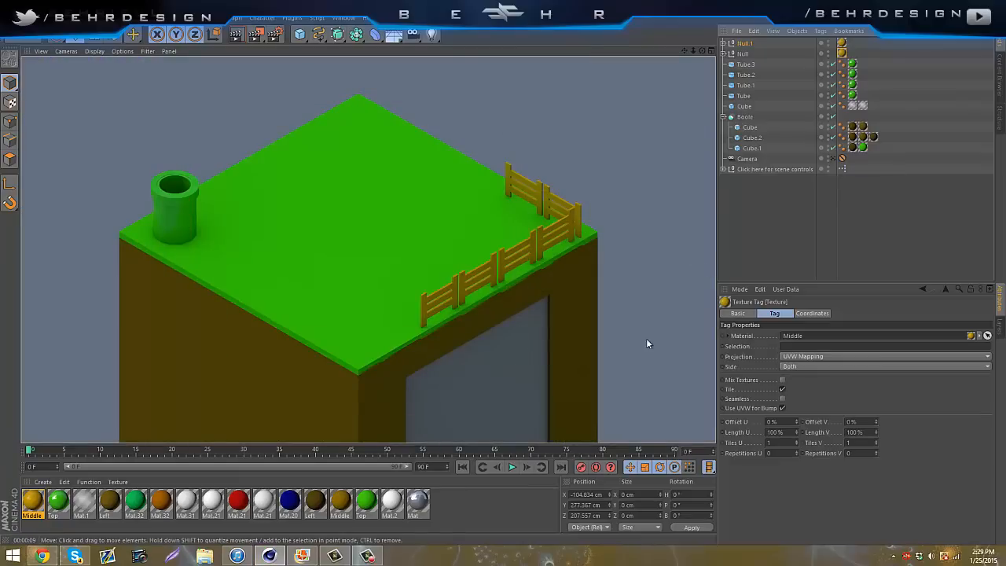
left_click(814, 229)
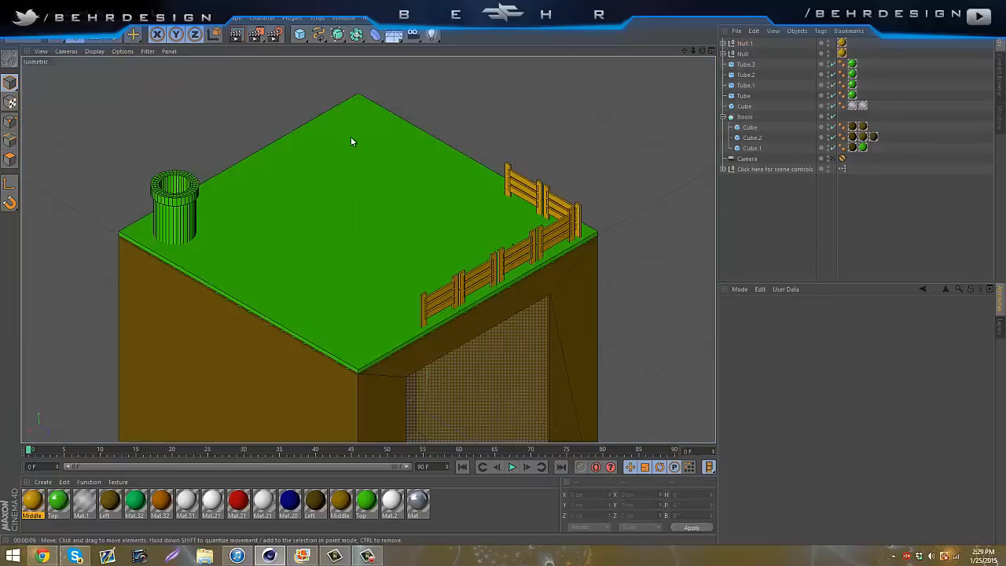
Create a new project and copy the four pipe tubes into it from the Untitled 3 project
scroll(350, 136, "down", 3)
scroll(351, 136, "up", 3)
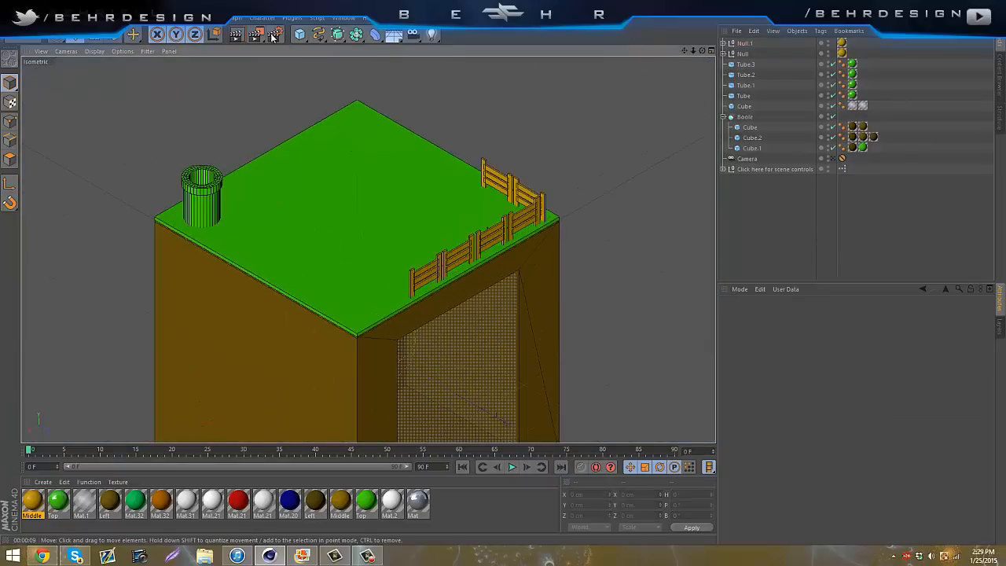
left_click(9, 17)
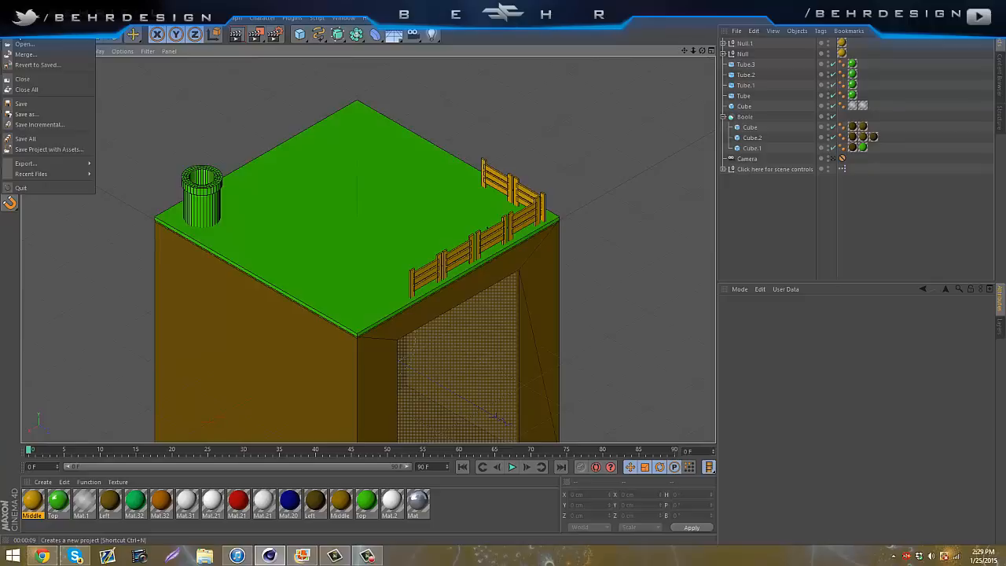
left_click(24, 34)
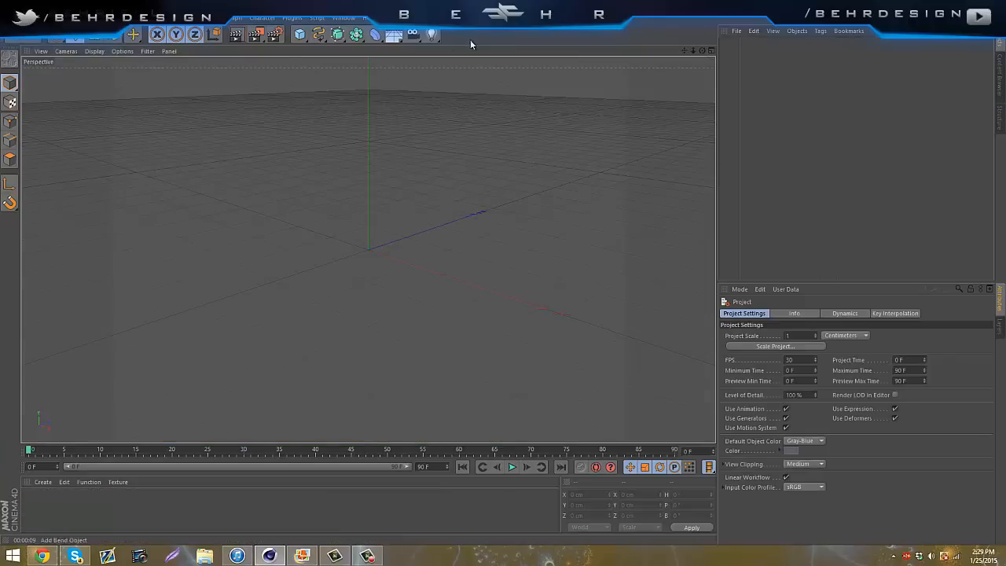
left_click(328, 17)
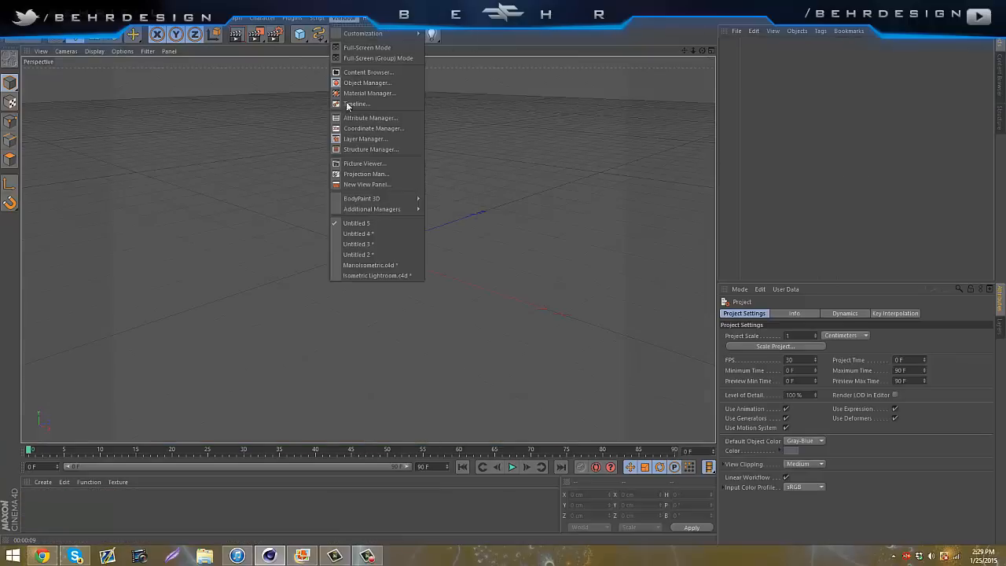
left_click(377, 242)
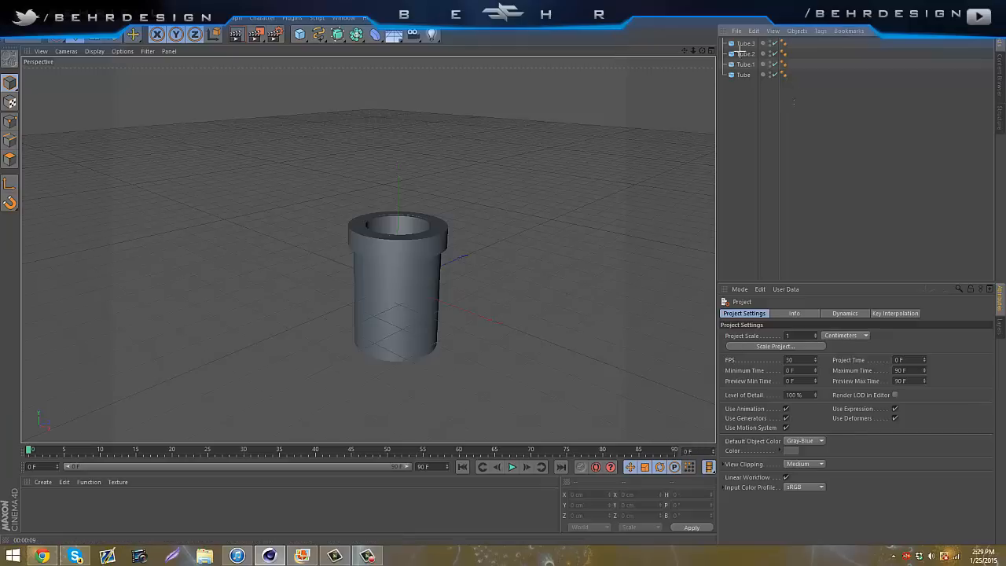
left_click_drag(789, 89, 766, 39)
key("ctrl+v")
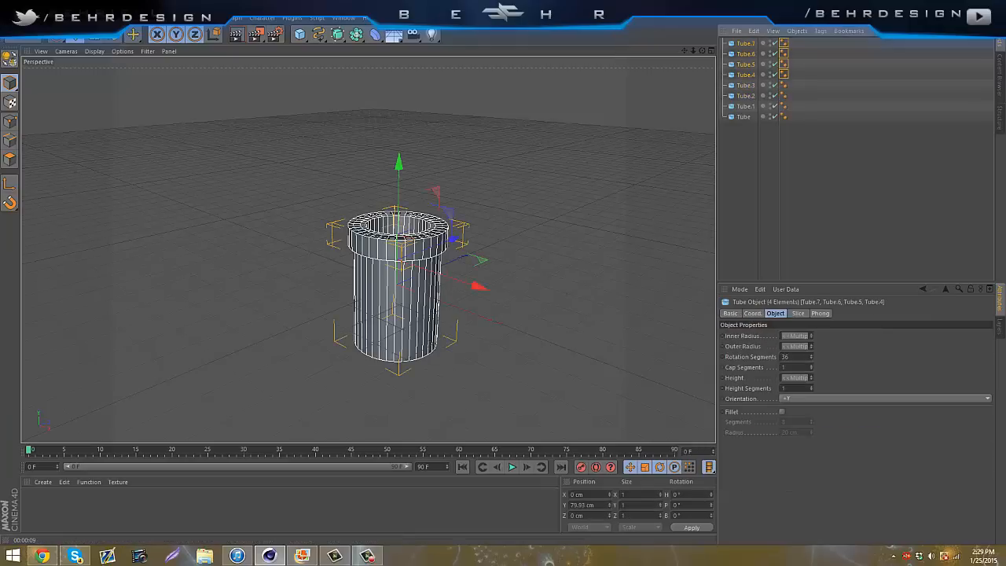
left_click(346, 19)
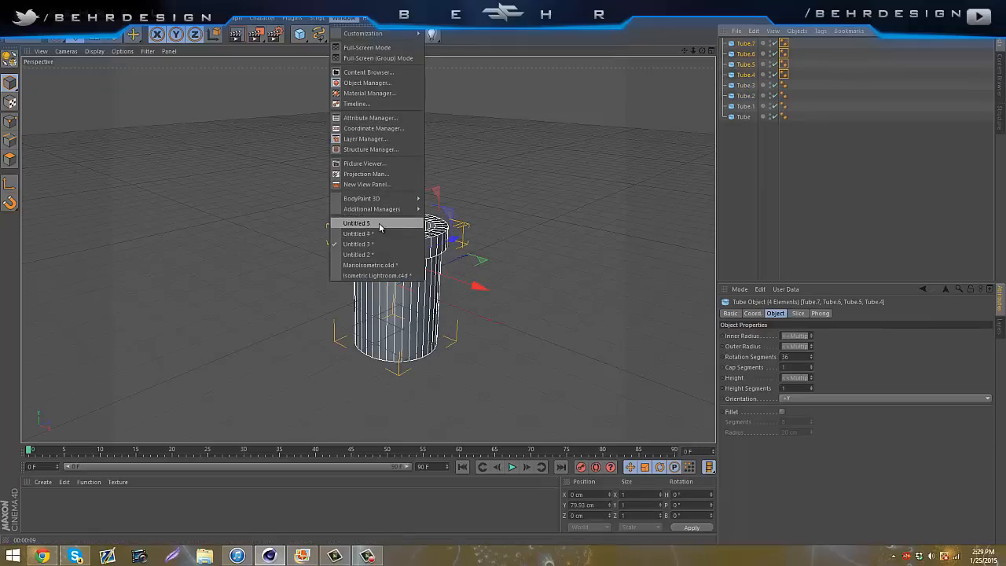
left_click(381, 226)
key("ctrl+v")
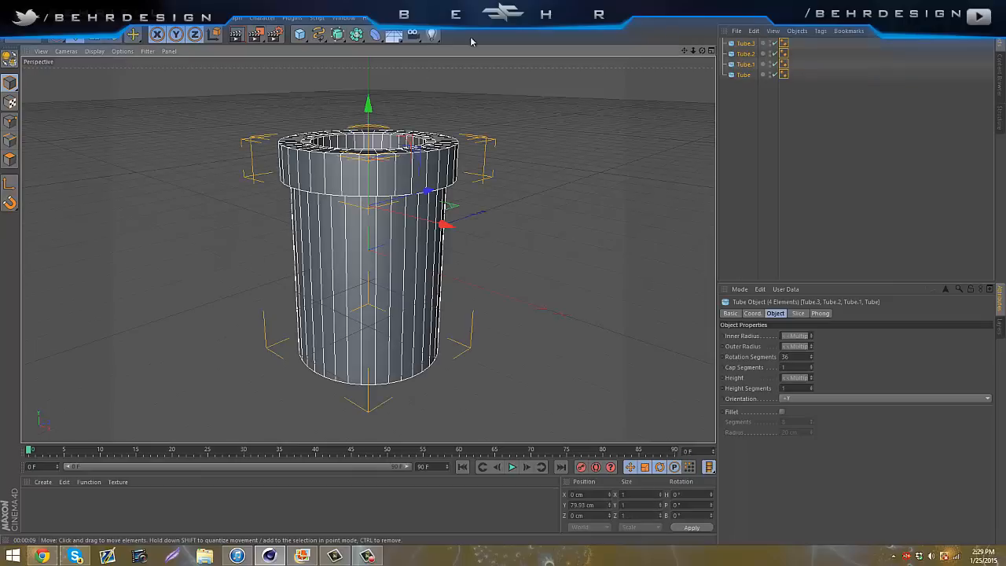
Rotate the copied pipe to a bank angle of about 90° so that it lies horizontally
scroll(447, 160, "down", 3)
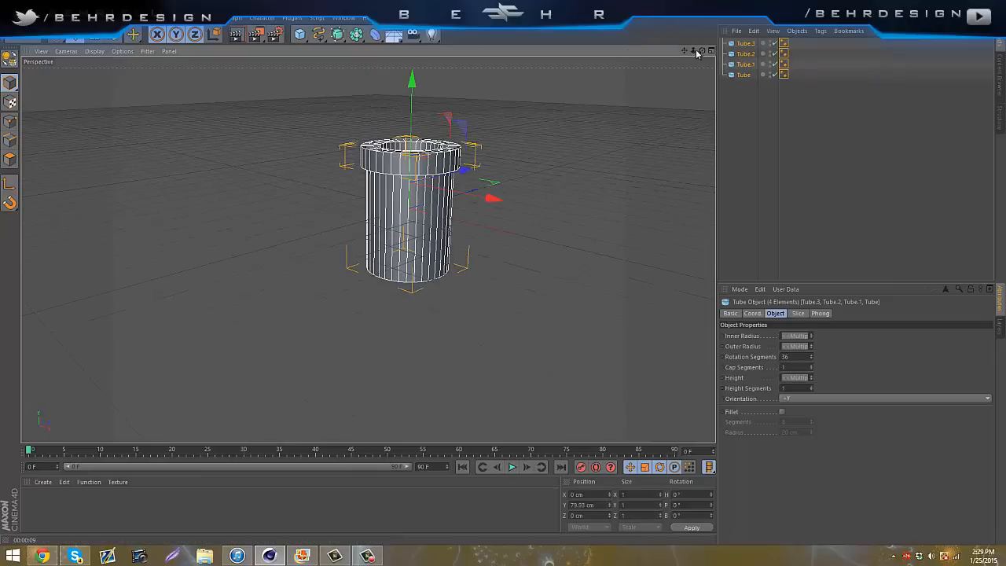
key("r")
left_click_drag(454, 159, 452, 273)
left_click_drag(703, 51, 505, 271)
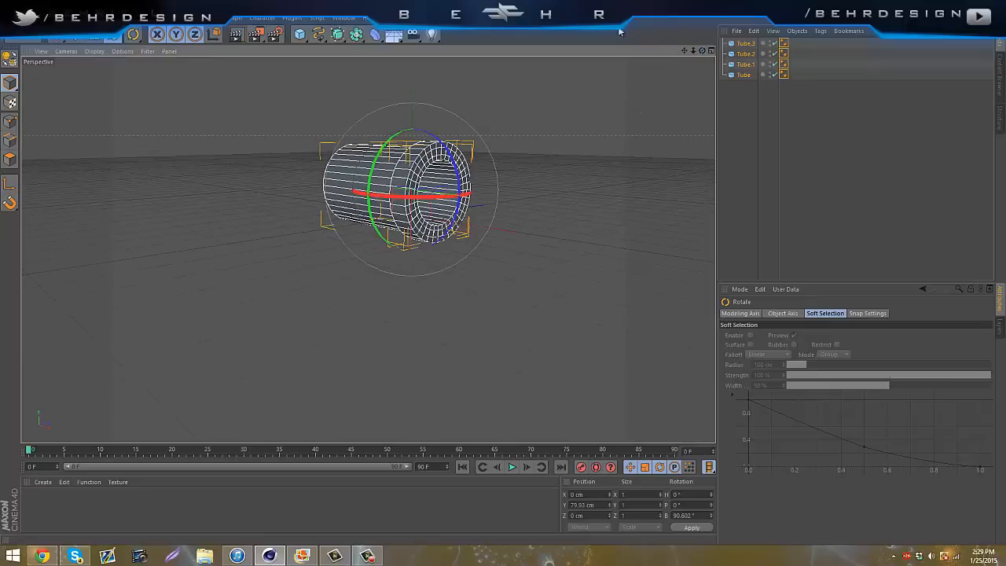
Add a Platonic primitive and move it to the pipe's open end, at about X 140 and Y 72 cm
left_click(300, 35)
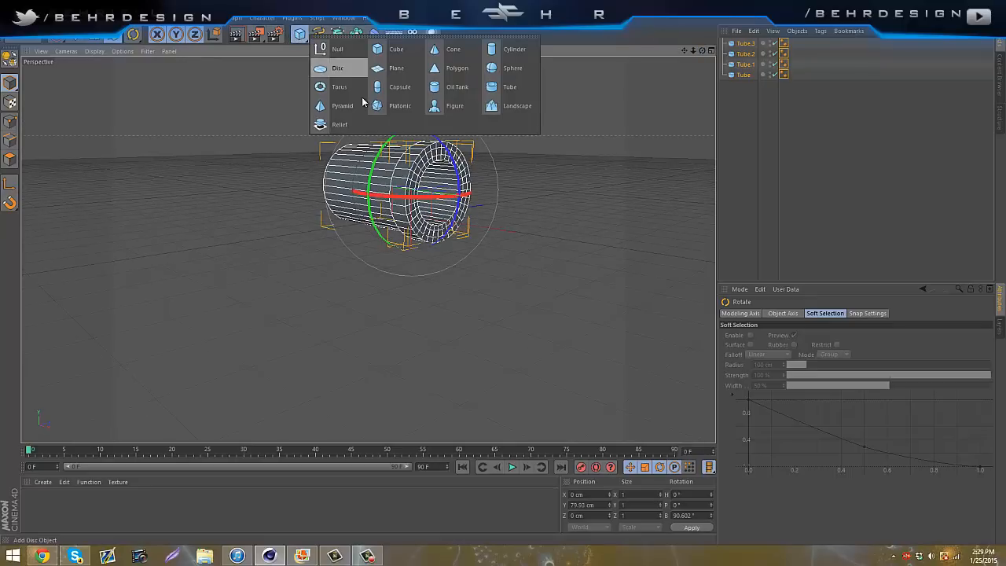
left_click(387, 110)
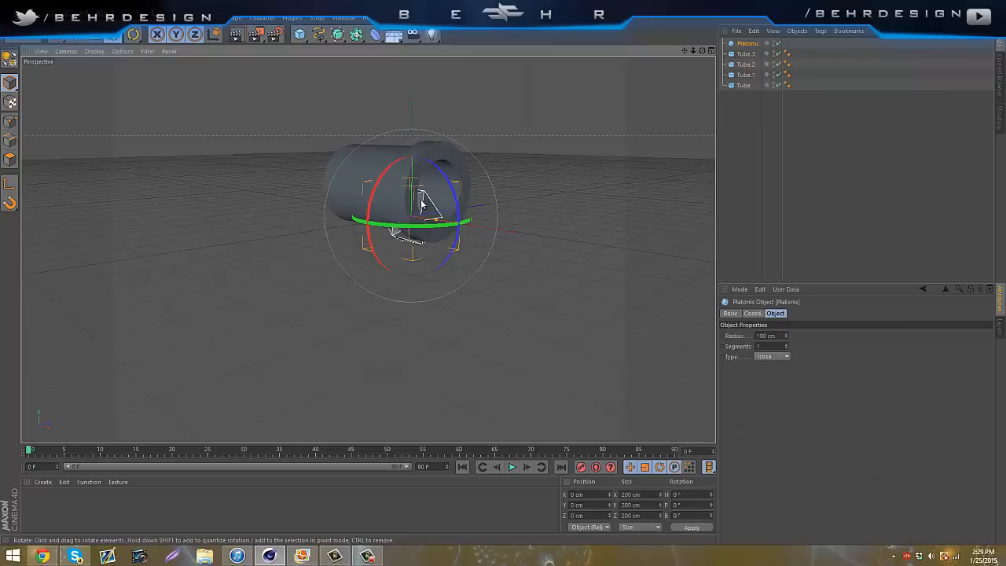
key("e")
left_click_drag(417, 111, 416, 91)
left_click_drag(491, 206, 566, 159)
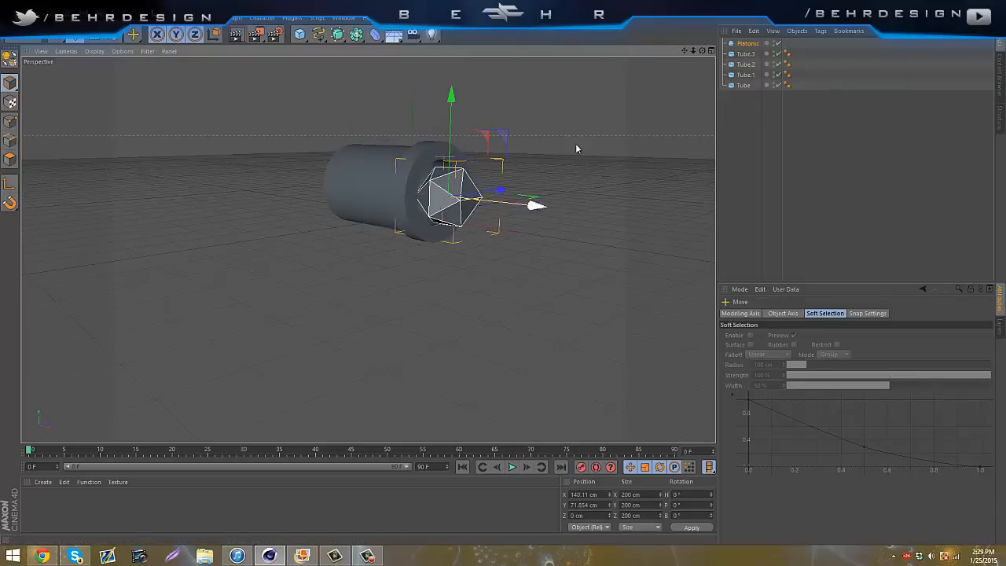
Flatten and stretch the Platonic by setting its scale to X 1.68, Y 0.24 and Z 0.88
left_click(755, 43)
left_click(752, 313)
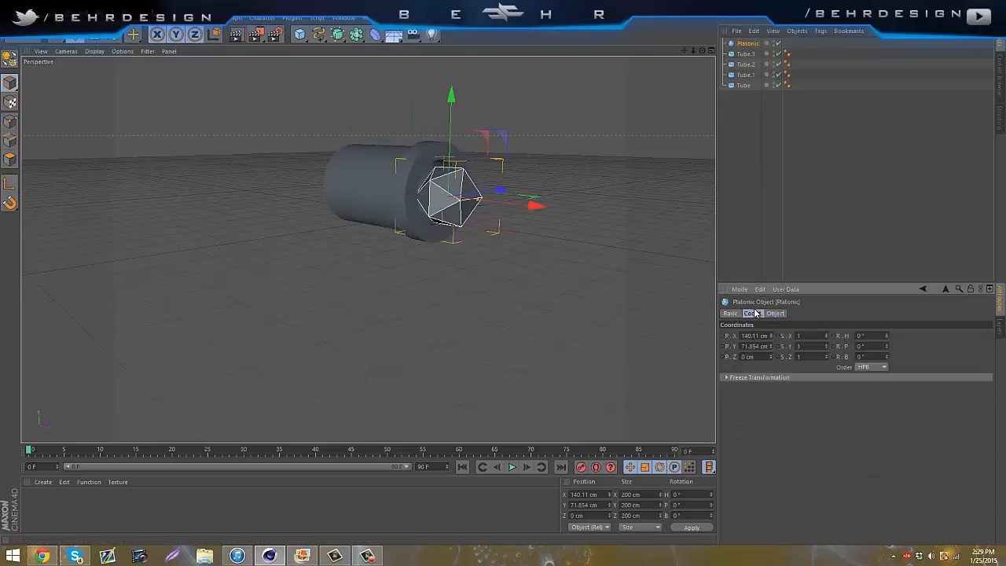
left_click_drag(774, 337, 827, 349)
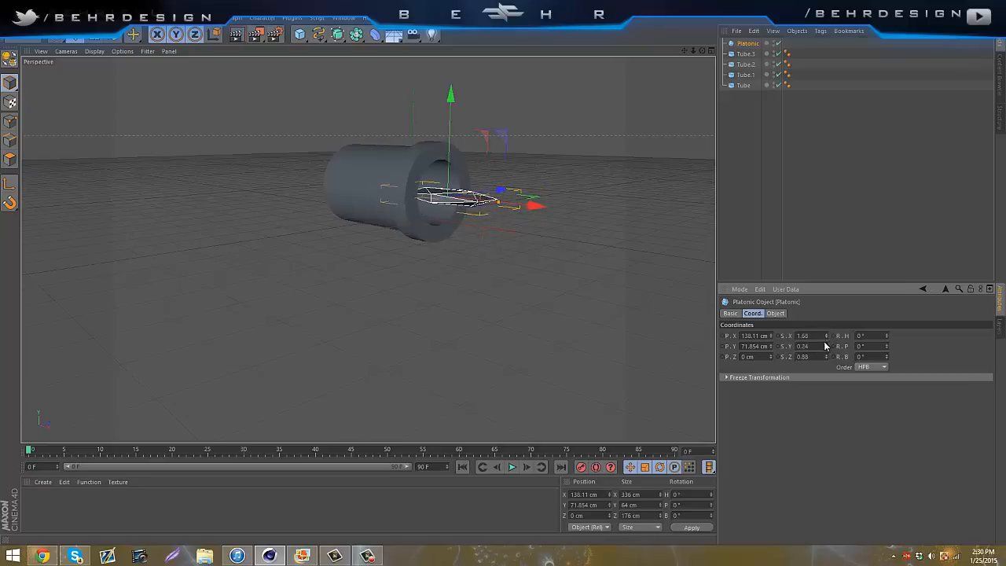
Place the flattened Platonic inside the pipe's mouth near its inner wall, at about X 88 and Y 125 cm
left_click_drag(505, 277, 707, 60, "alt")
left_click_drag(309, 399, 309, 426)
left_click_drag(503, 271, 503, 275, "alt")
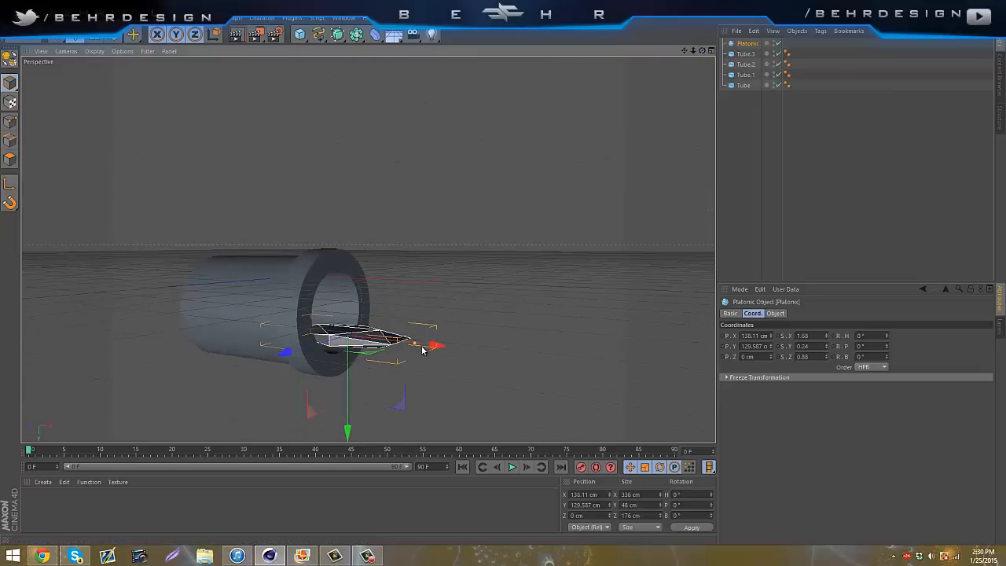
left_click_drag(415, 355, 405, 353)
left_click_drag(340, 431, 337, 422)
left_click_drag(422, 338, 403, 340)
left_click_drag(328, 422, 340, 430)
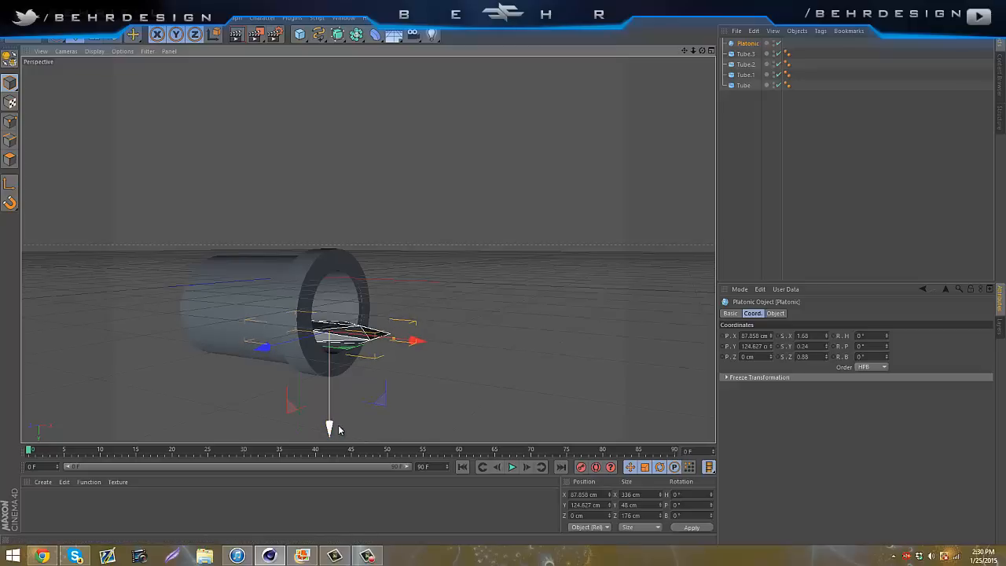
Duplicate the flattened Platonic outward to about X 208 cm and tilt the copy to a bank of about -8°
left_click_drag(417, 340, 464, 348)
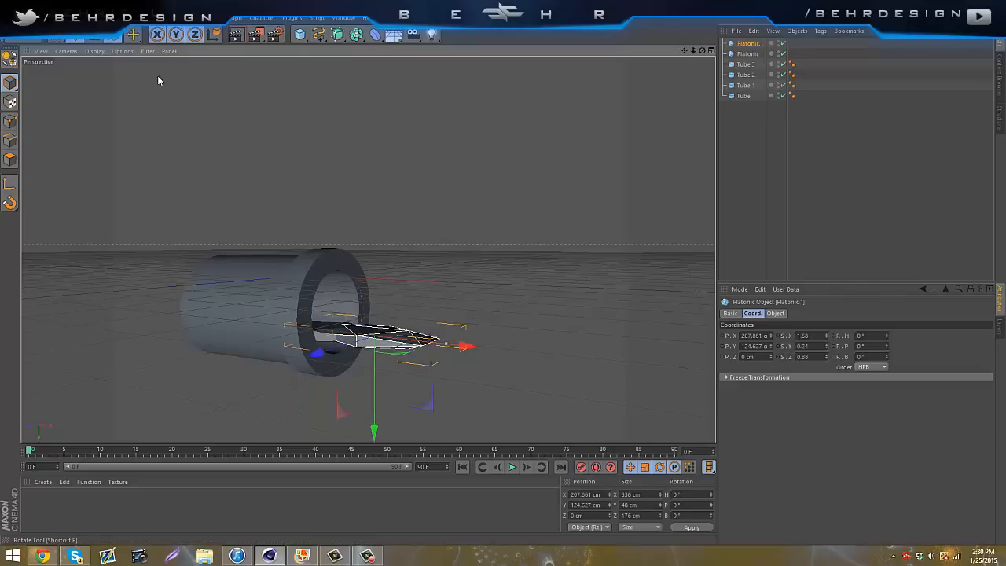
key("r")
left_click_drag(419, 312, 428, 330)
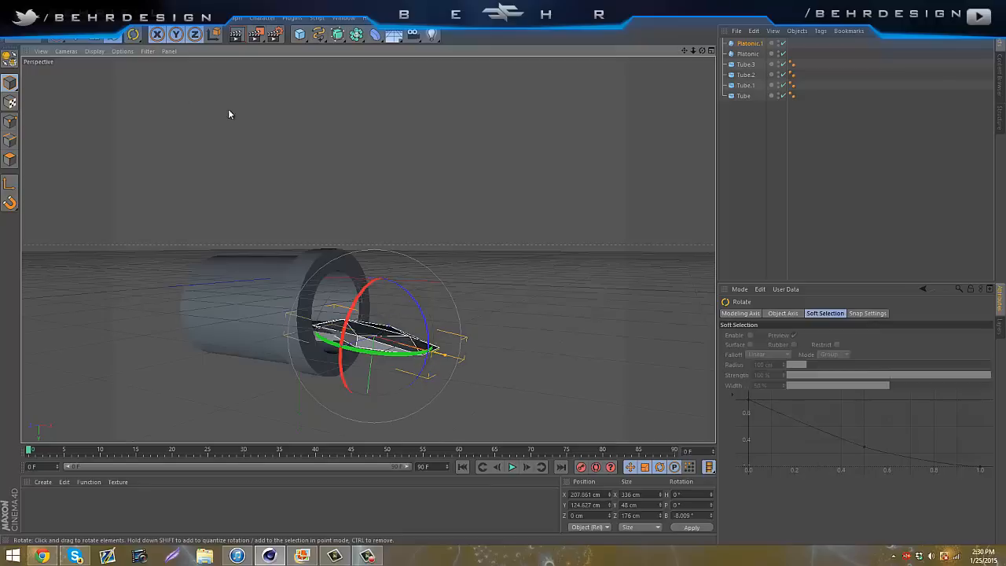
Duplicate the tilted Platonic, place the copy at about X 373 and Y 165 cm, and tilt it to a bank of about -20°
left_click(75, 40)
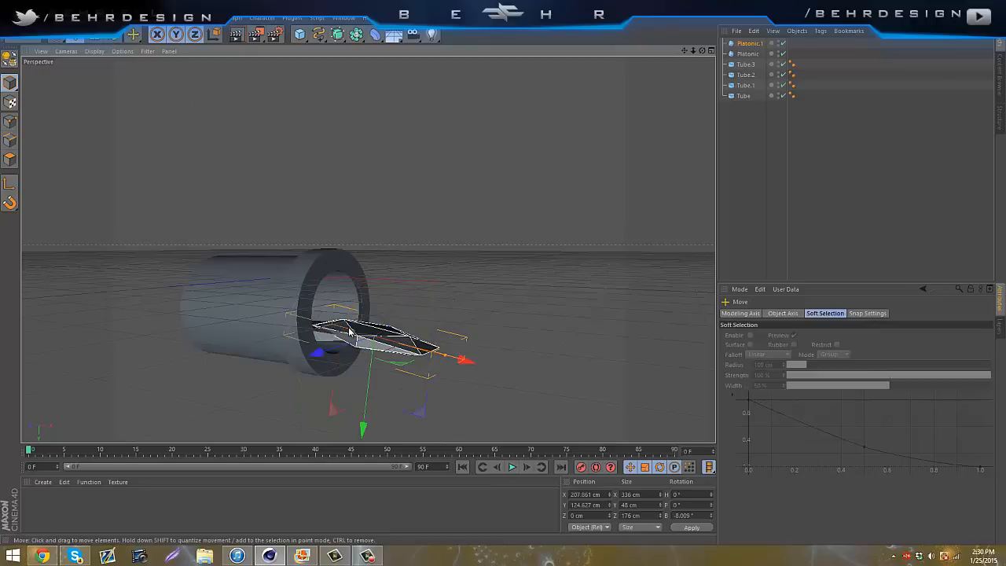
key("ctrl+c")
key("ctrl+v")
left_click_drag(465, 359, 505, 381)
key("r")
left_click_drag(453, 313, 437, 338)
left_click_drag(496, 390, 535, 415)
Duplicate the outermost Platonic, tilt the copy to a bank of about -29°, and place it at about X 493 and Y 231 cm
scroll(493, 333, "down", 3)
scroll(470, 278, "up", 2)
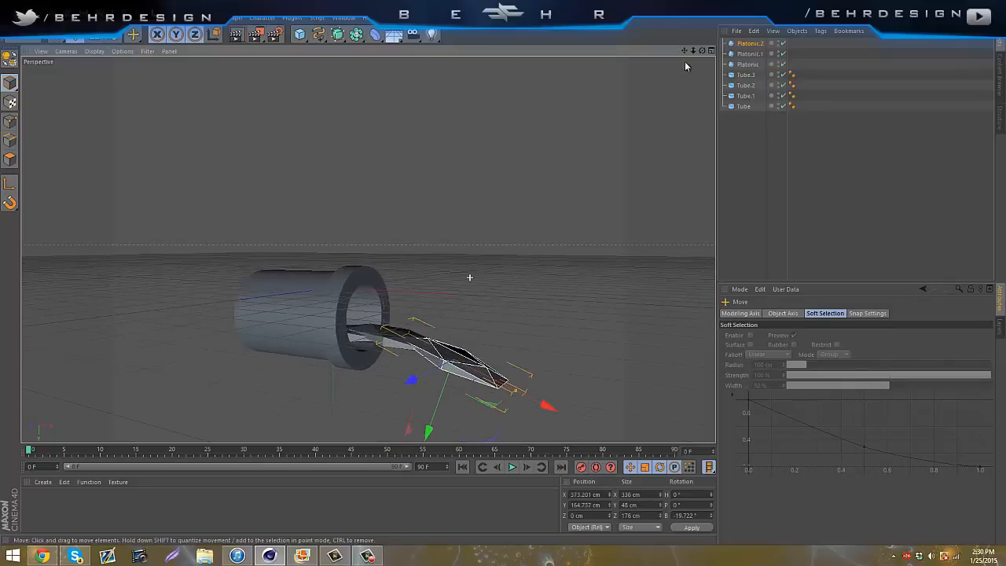
left_click_drag(684, 52, 501, 271)
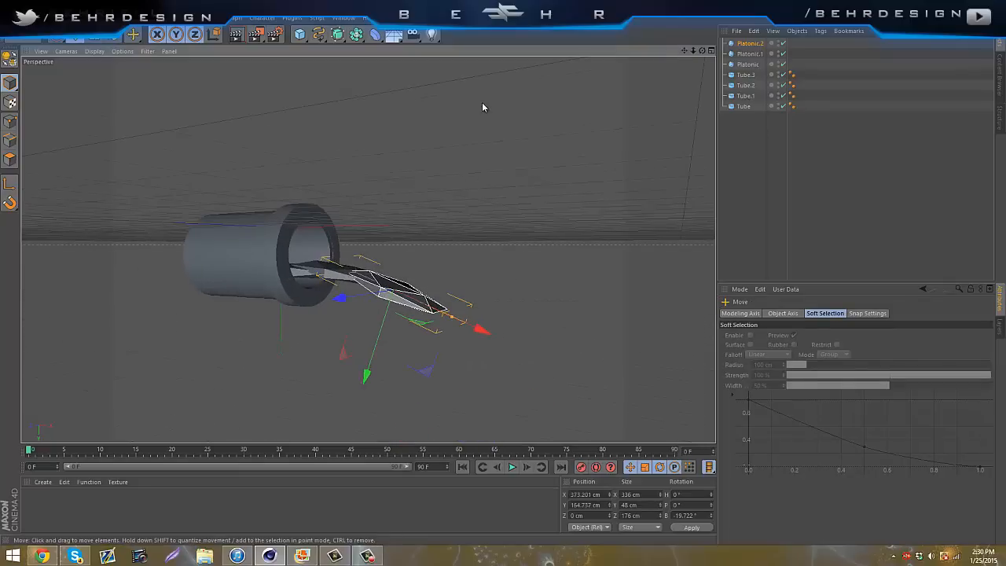
key("ctrl+c")
key("ctrl+v")
key("r")
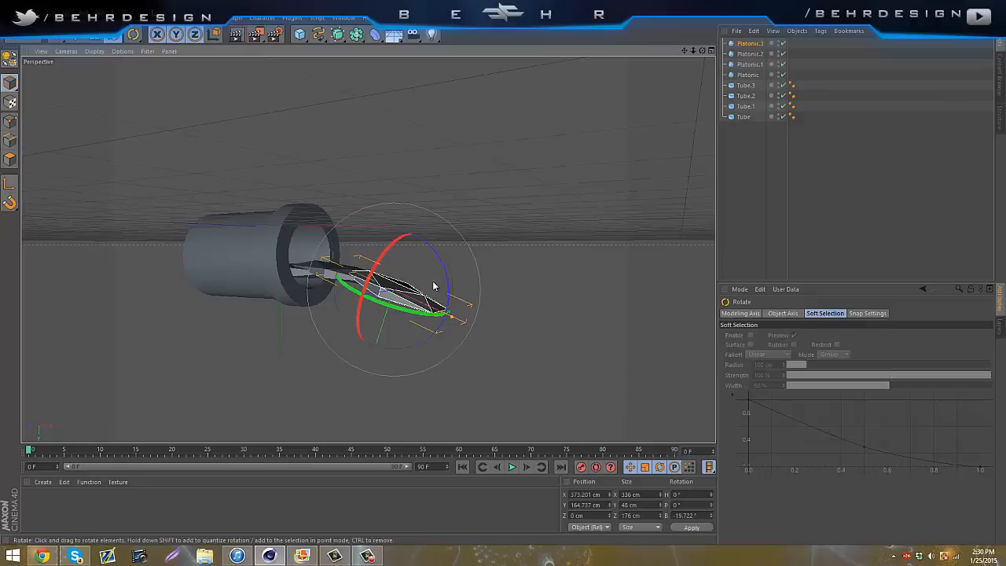
left_click_drag(445, 277, 460, 314)
key("e")
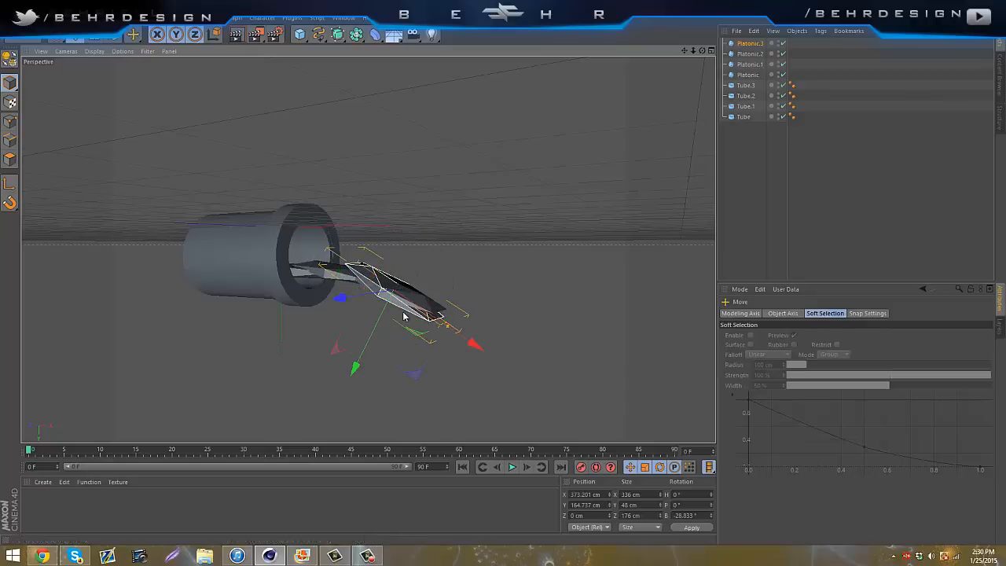
left_click_drag(401, 305, 449, 339)
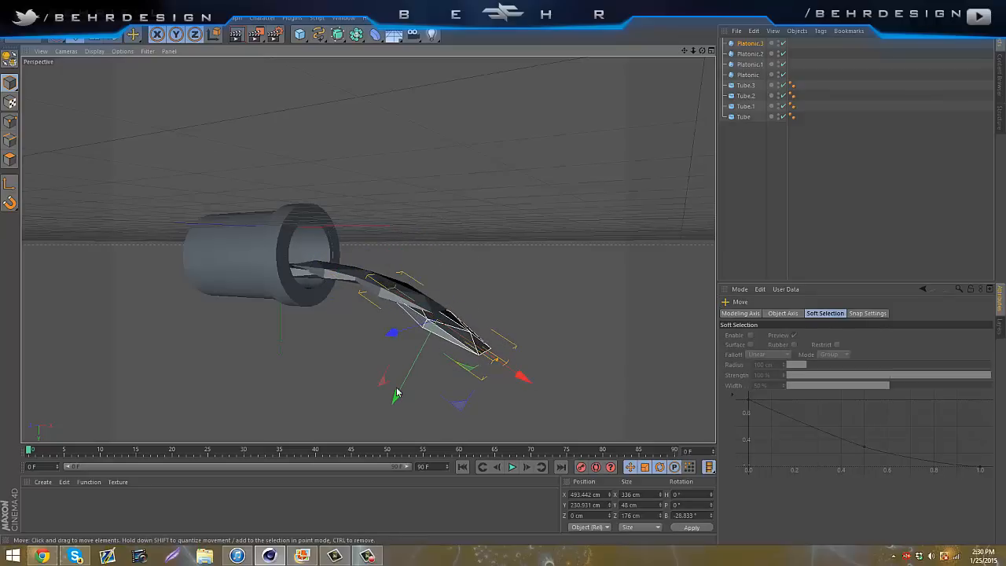
Duplicate the outermost Platonic, tilt the copy to a bank of about -36°, and place it at about X 601 and Y 285 cm
left_click_drag(397, 391, 399, 393, "ctrl")
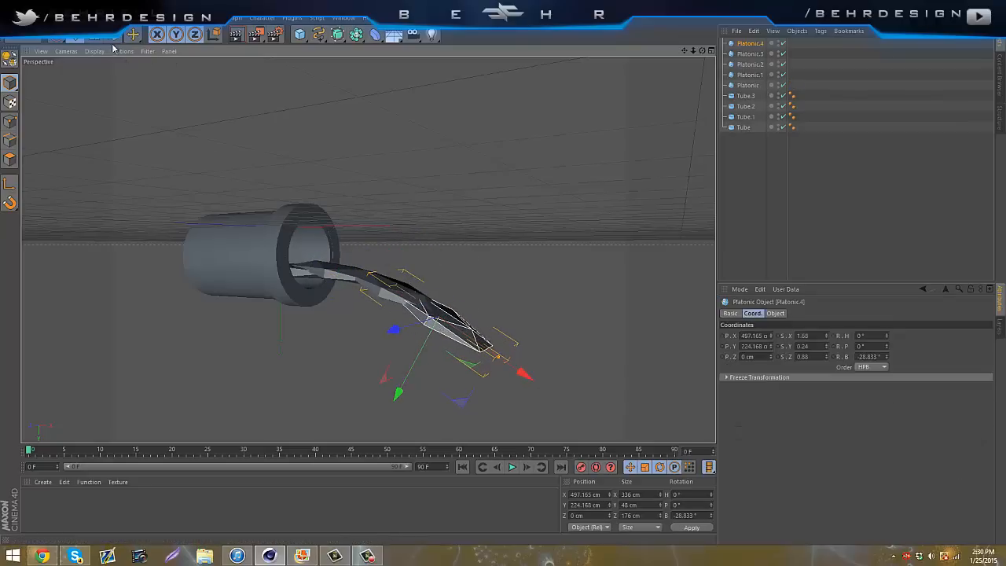
key("r")
left_click_drag(507, 324, 479, 343)
key("e")
left_click_drag(515, 377, 421, 423)
key("ctrl+z")
left_click_drag(567, 417, 562, 414)
Continue the chain with another copy tilted to a bank of about -42° at about X 685 and Y 348 cm
left_click(451, 281)
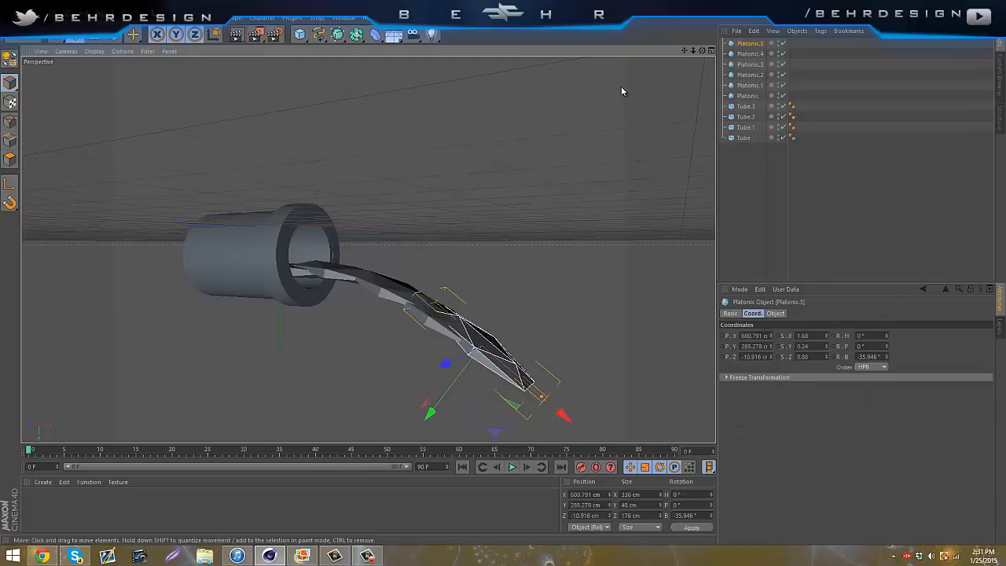
left_click_drag(685, 51, 597, 16)
left_click(132, 34)
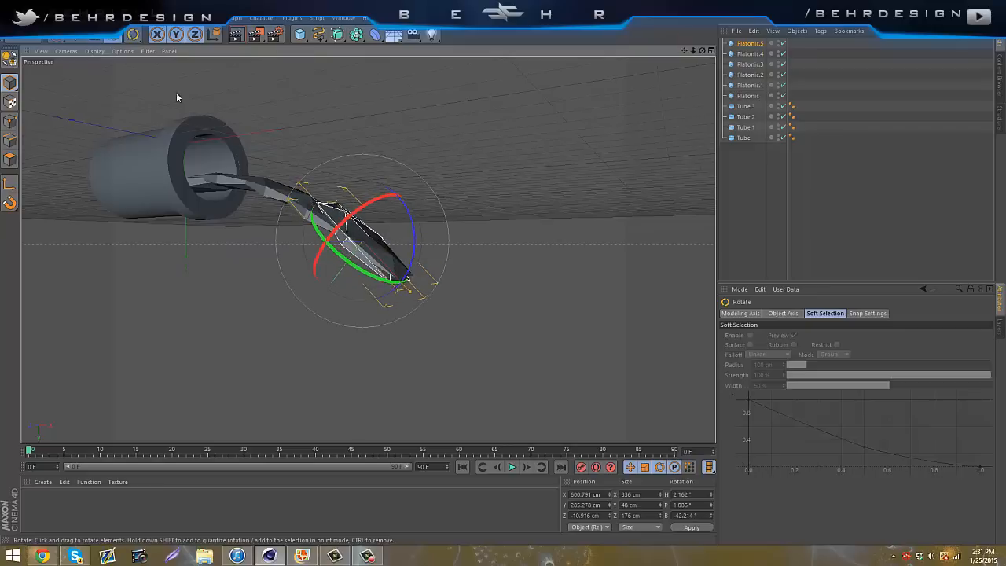
left_click(94, 34)
left_click_drag(338, 308, 411, 301)
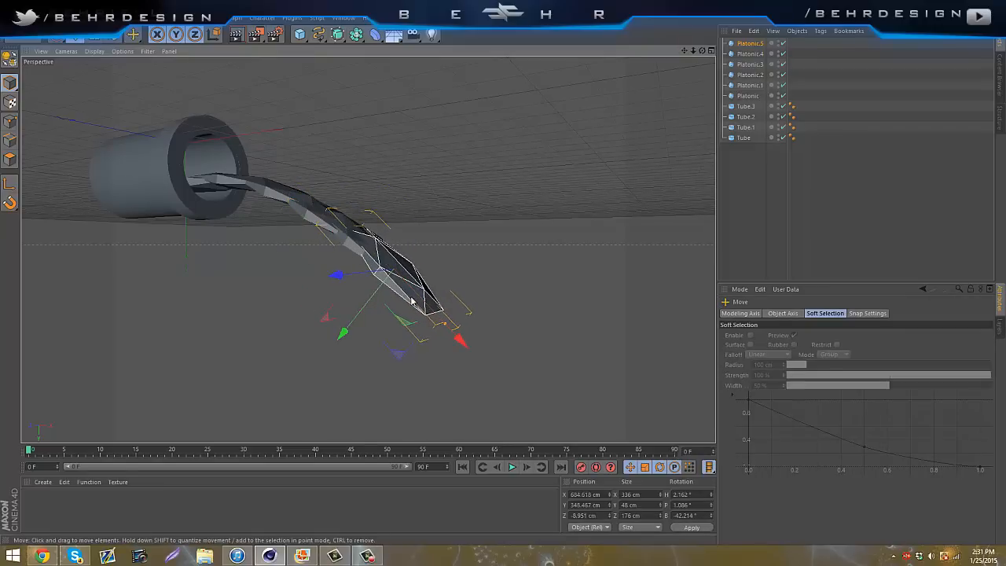
Duplicate the outermost Platonic, tilt the copy to a bank of about -52°, and place it at about X 746 and Y 412 cm
key("ctrl+c")
key("ctrl+v")
left_click(133, 35)
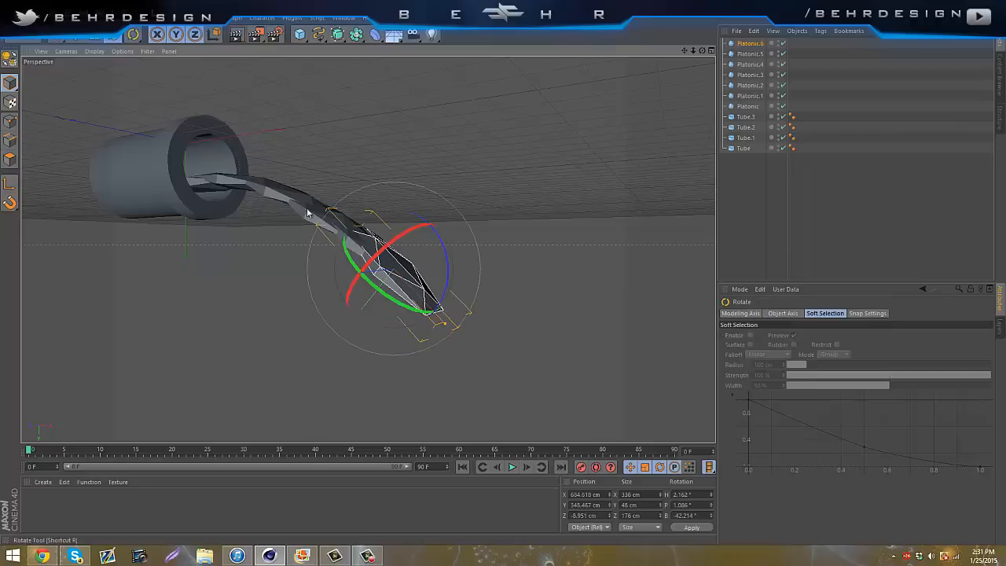
left_click_drag(441, 282, 445, 288)
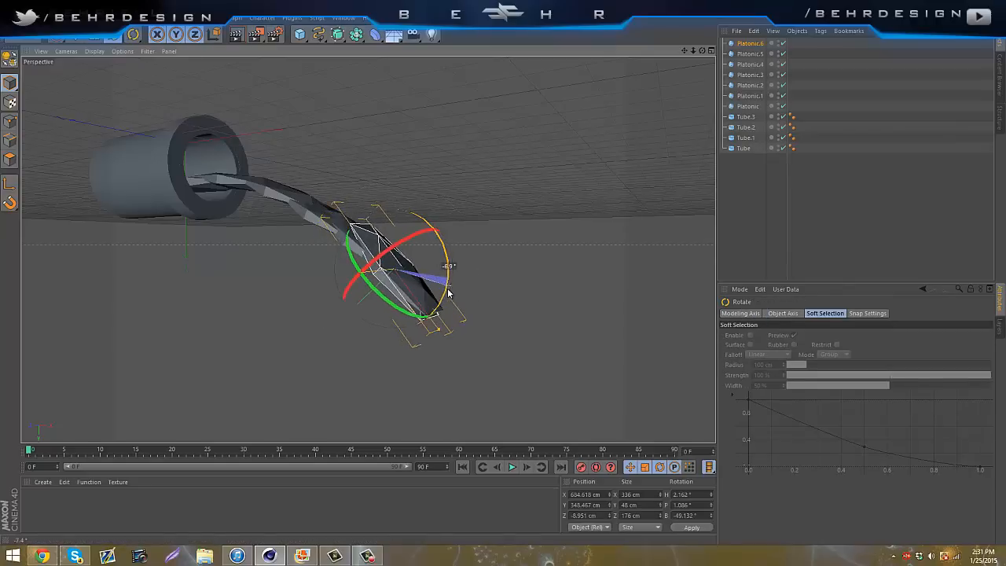
key("e")
left_click_drag(455, 358, 469, 383)
left_click_drag(355, 350, 361, 356)
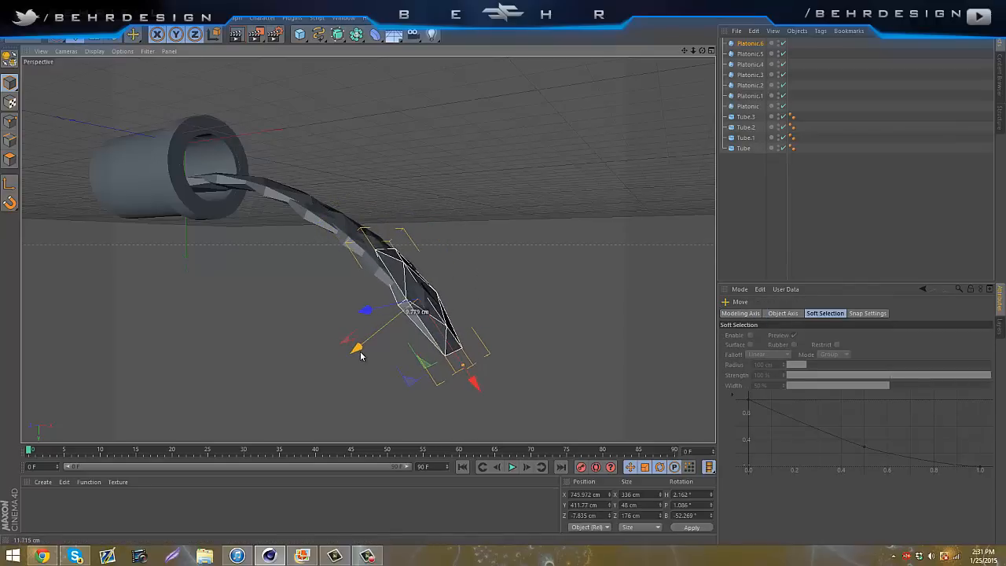
Duplicate the outermost Platonic and slide the copy outward along its own length to extend the curve
scroll(478, 330, "down", 2)
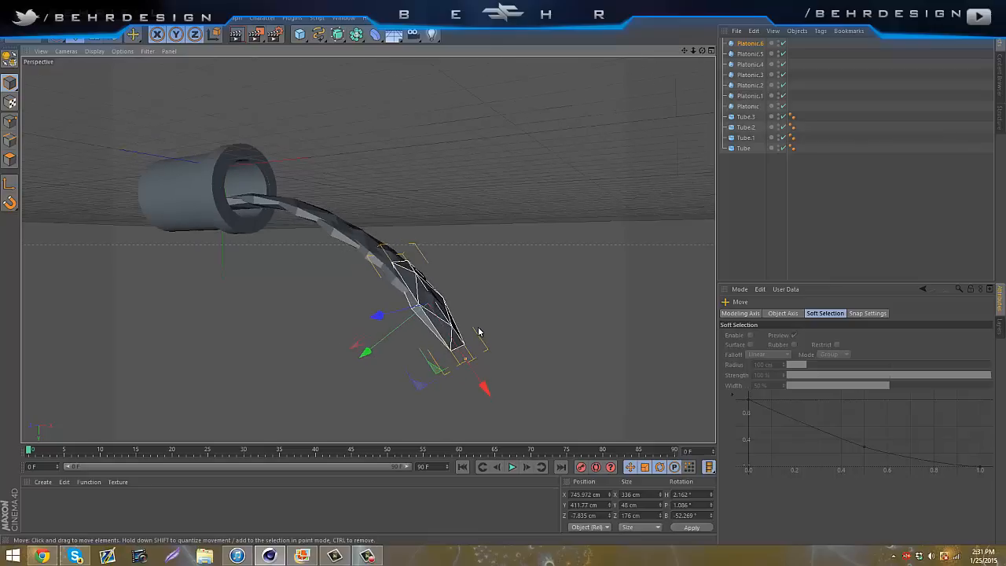
key("ctrl+c")
key("ctrl+v")
left_click_drag(487, 393, 518, 437)
left_click_drag(438, 280, 460, 281, "alt")
Add another Platonic copy at the chain's end, banked about -60° and placed at about X 873 and Y 584 cm
key("r")
key("ctrl+c")
key("ctrl+v")
left_click_drag(511, 319, 512, 328)
key("e")
left_click_drag(418, 334, 511, 438)
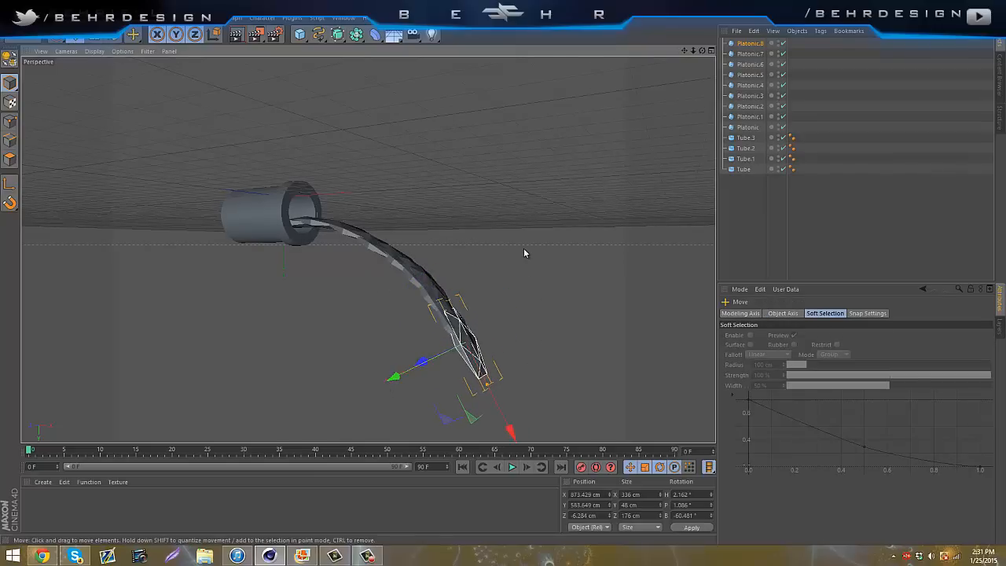
Duplicate the end Platonic, place the copy at about X 933 and Y 689 cm, and tilt it to a bank of about -62°
scroll(526, 252, "down", 2)
key("ctrl+c")
key("ctrl+v")
left_click_drag(519, 422, 533, 449)
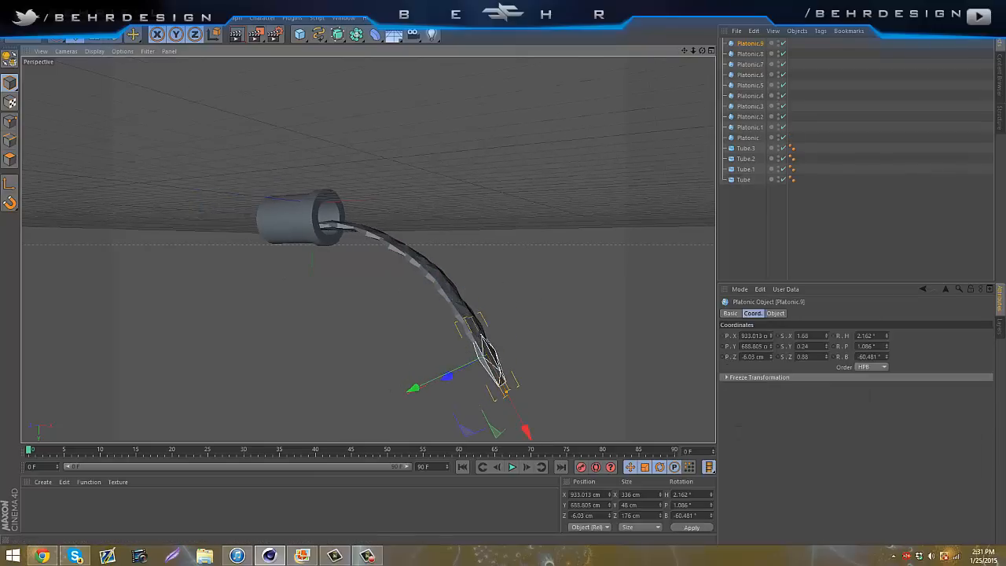
left_click(112, 37)
left_click_drag(514, 303, 514, 291)
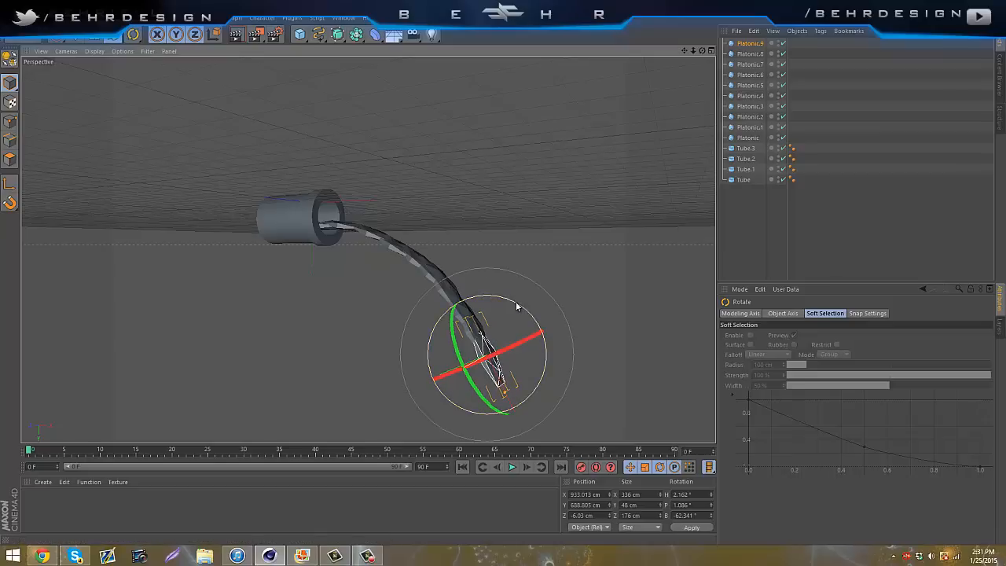
Group all the flattened Platonics of the tongue under one null
left_click(791, 240)
left_click_drag(794, 139, 794, 39)
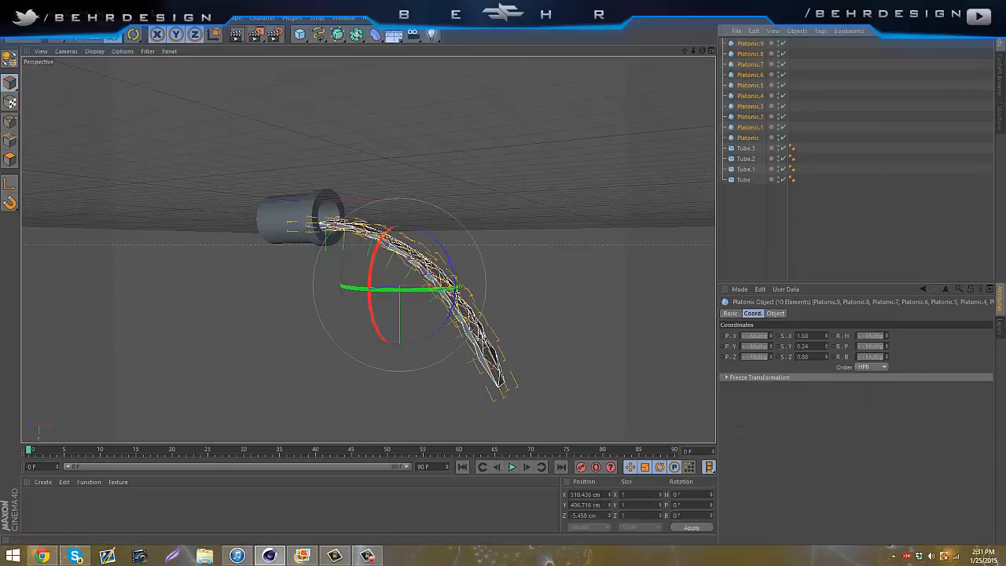
key("alt+g")
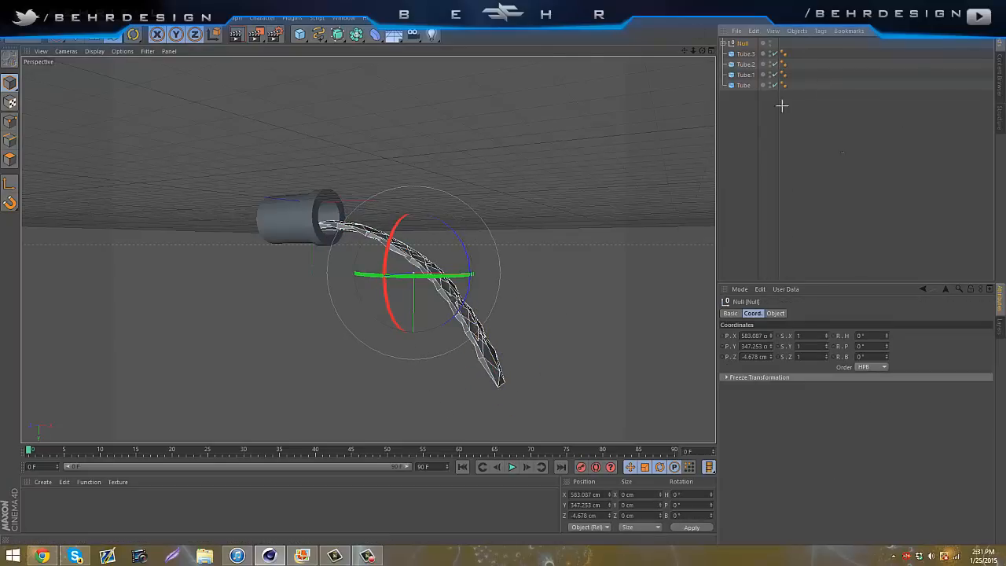
left_click_drag(741, 58, 741, 59)
key("alt+g")
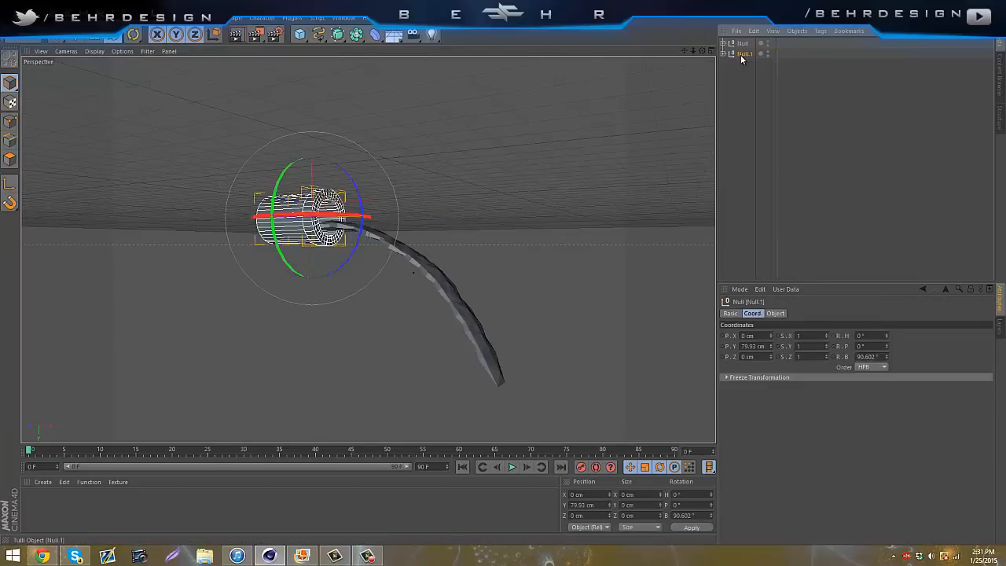
left_click(766, 93)
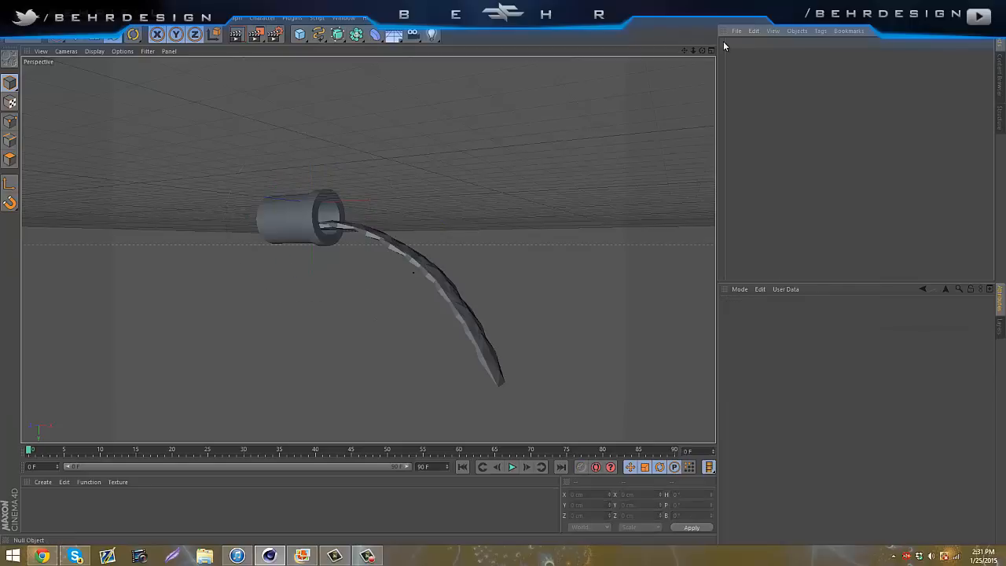
key("ctrl+z")
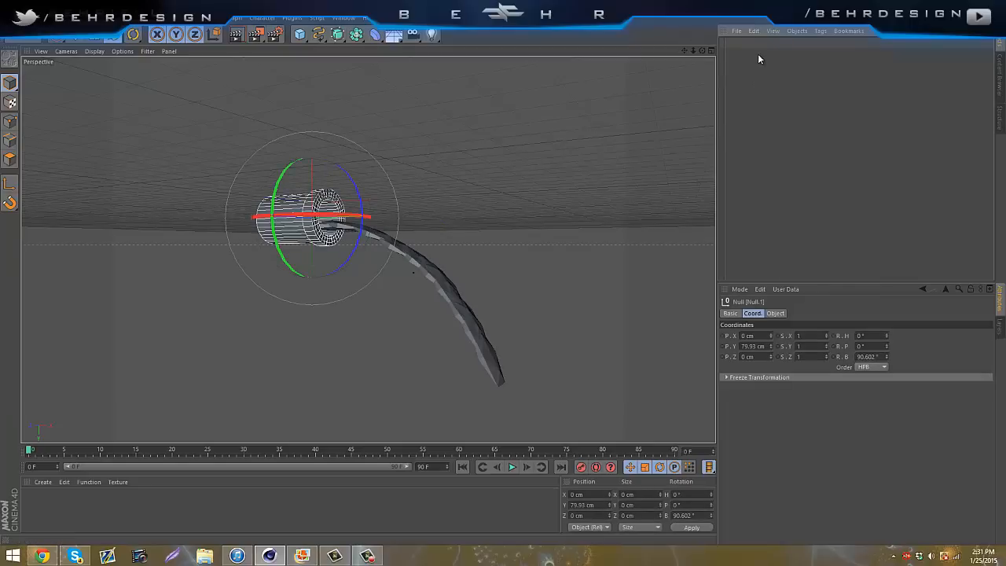
key("ctrl+z")
left_click(747, 94)
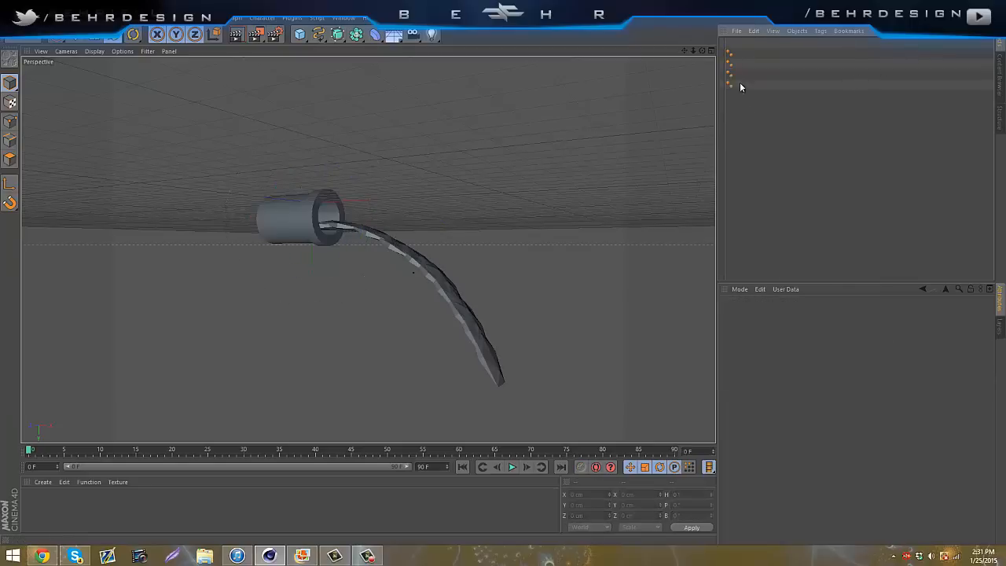
Group the four pipe tubes under their own null, separate from the tongue group
left_click_drag(758, 126, 702, 24)
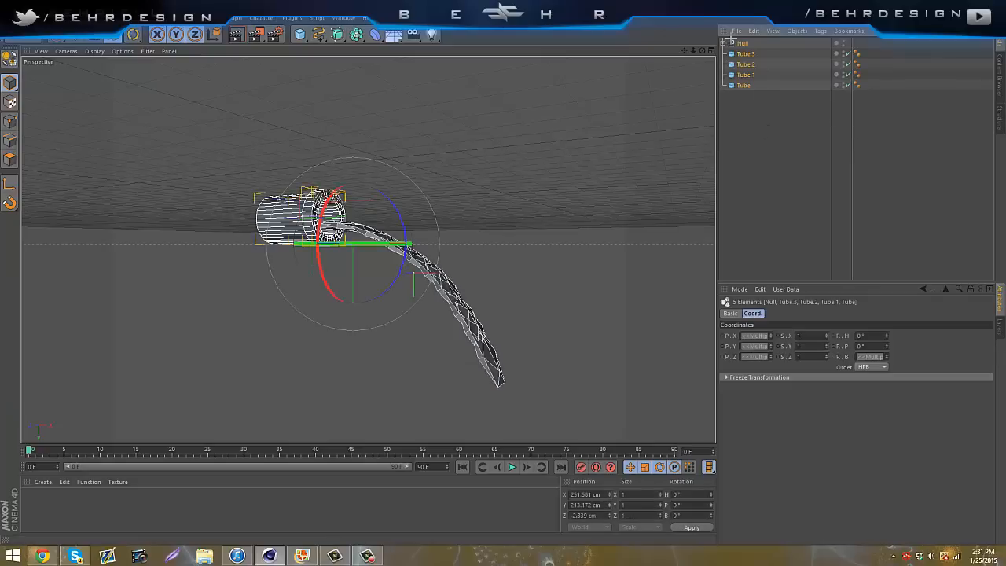
left_click(733, 57)
left_click_drag(745, 63, 719, 38)
key("alt+g")
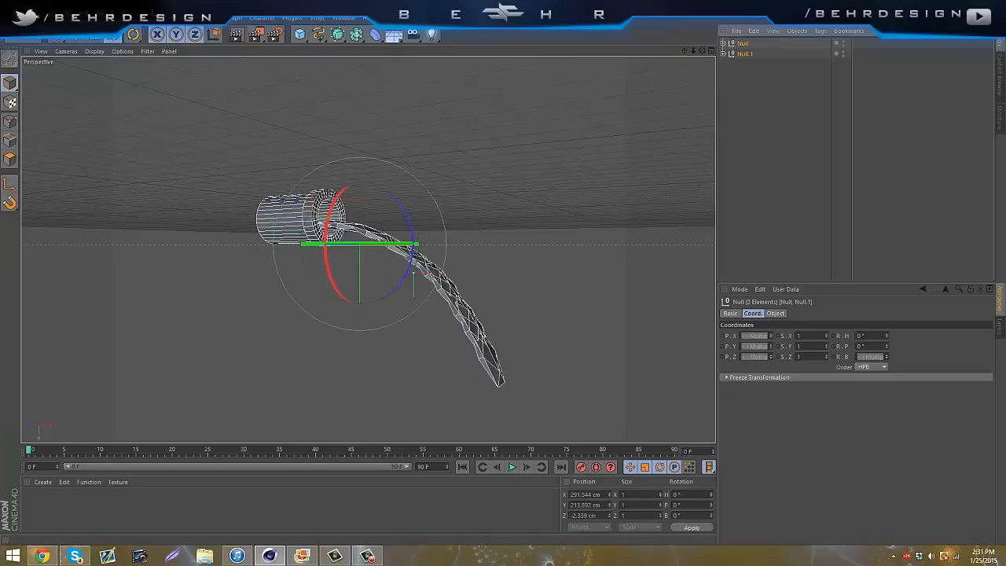
Copy the tongue and pipe groups and paste them into the main isometric block project
key("ctrl+c")
key("ctrl+v")
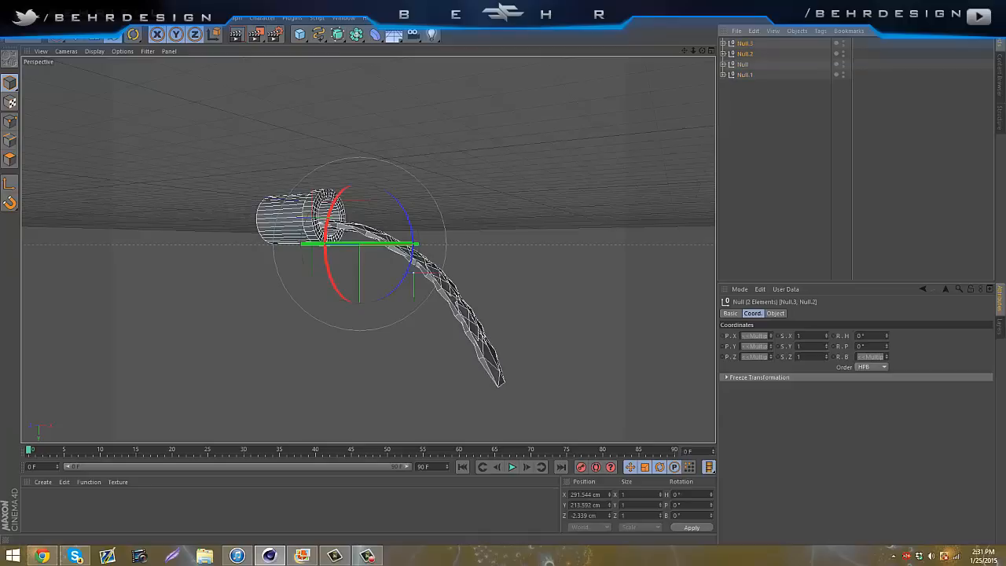
left_click(346, 18)
left_click(370, 265)
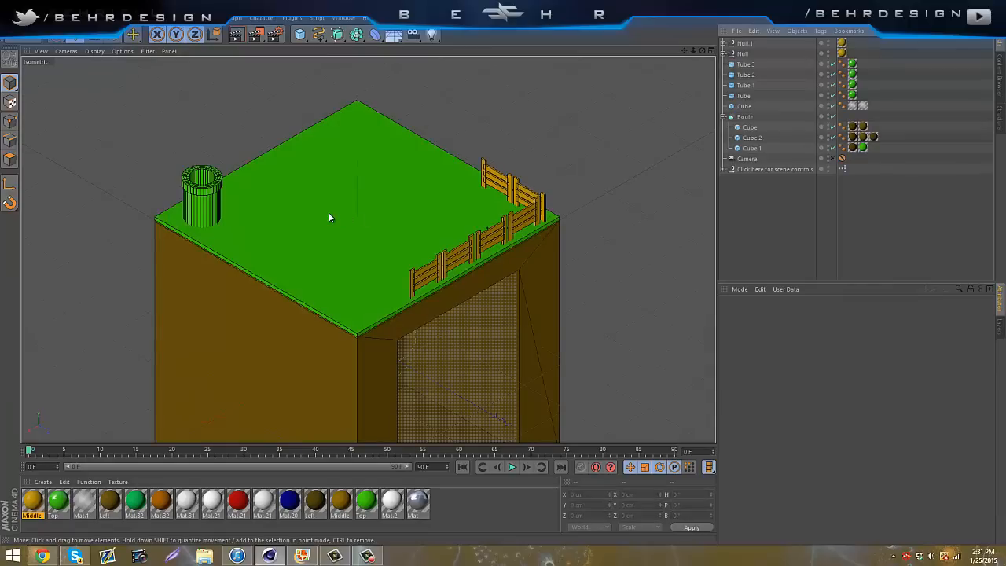
key("ctrl+v")
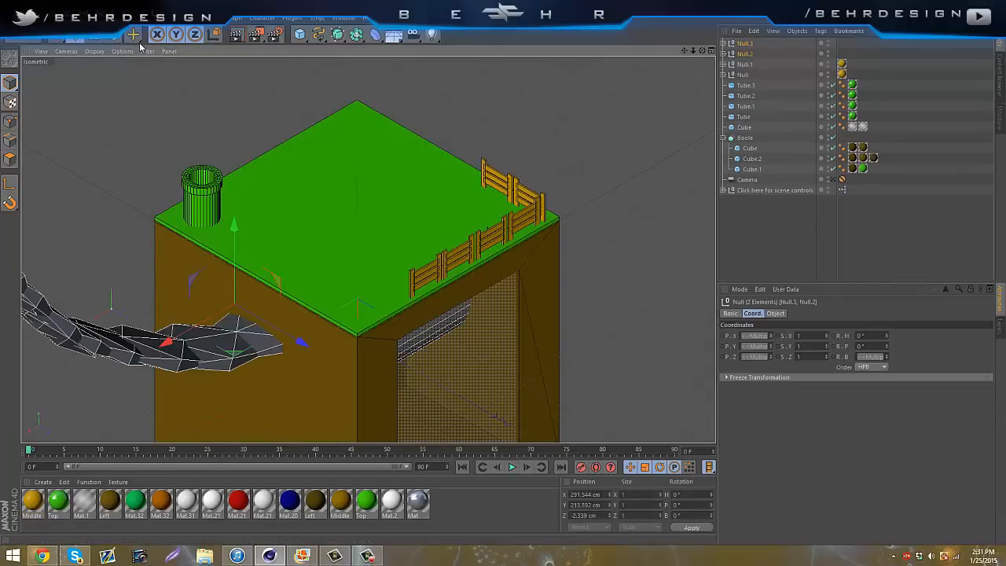
Move the pasted groups away from the block to about X 589 cm and rotate them 180° so the tongue hangs downward
scroll(317, 99, "down", 5)
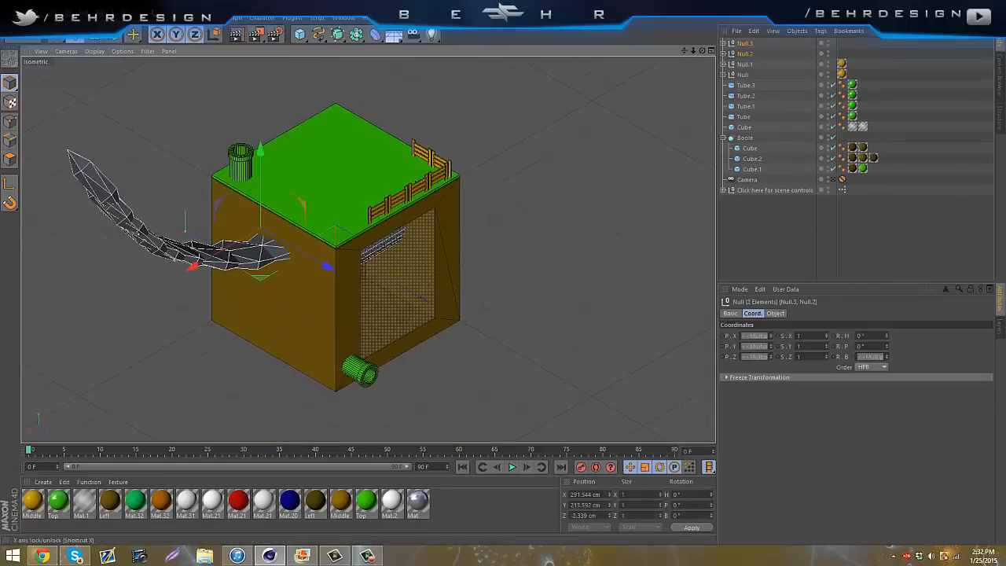
left_click(109, 39)
key("e")
left_click_drag(238, 262, 146, 313)
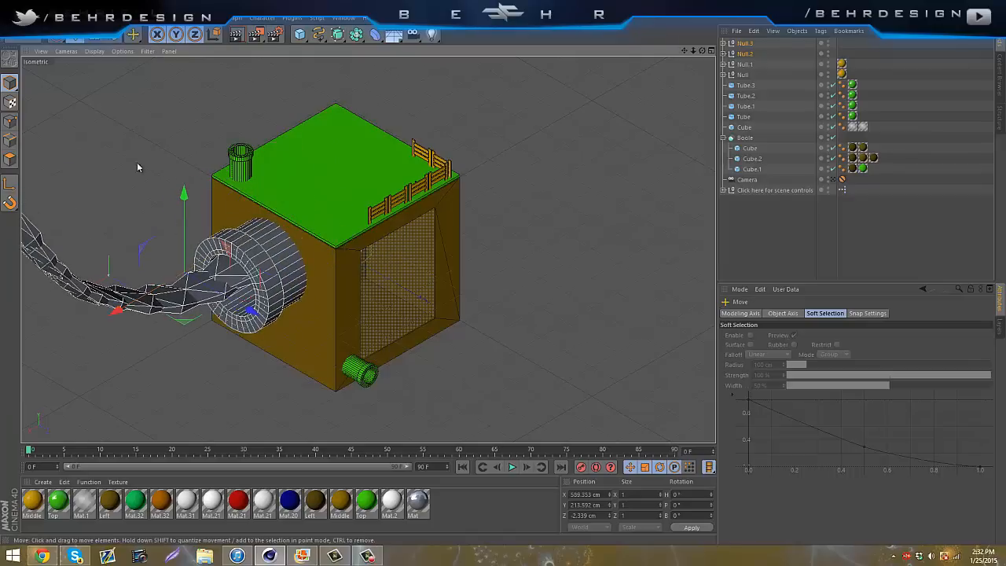
key("r")
left_click_drag(226, 290, 504, 277)
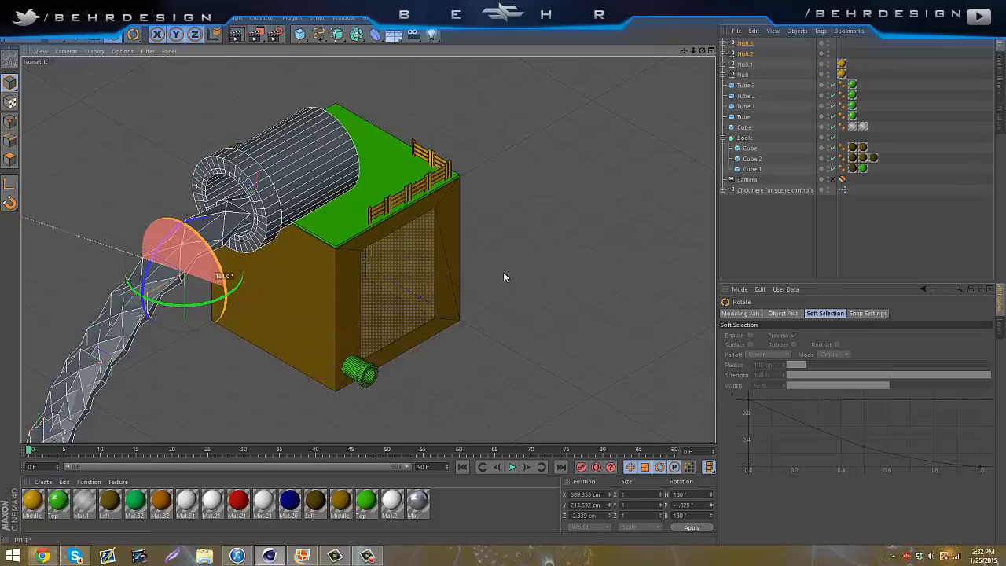
left_click_drag(230, 287, 231, 287)
Scale down the pipe and tongue groups and move them against the block's side face, at about X 393 and Y 149 cm
key("t")
left_click_drag(166, 66, 500, 278)
left_click(74, 42)
left_click_drag(134, 312, 211, 268)
left_click_drag(242, 220, 173, 313)
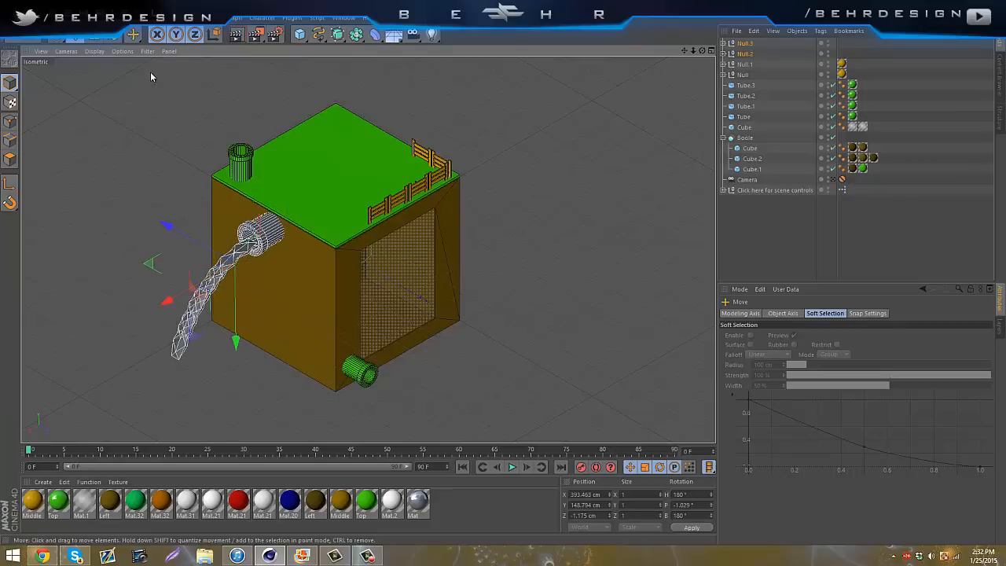
Shrink the pipe and tongue slightly more and place them near the side face's upper rear corner, about X 366, Y 153, Z -186 cm
left_click(94, 40)
left_click_drag(284, 147, 140, 173)
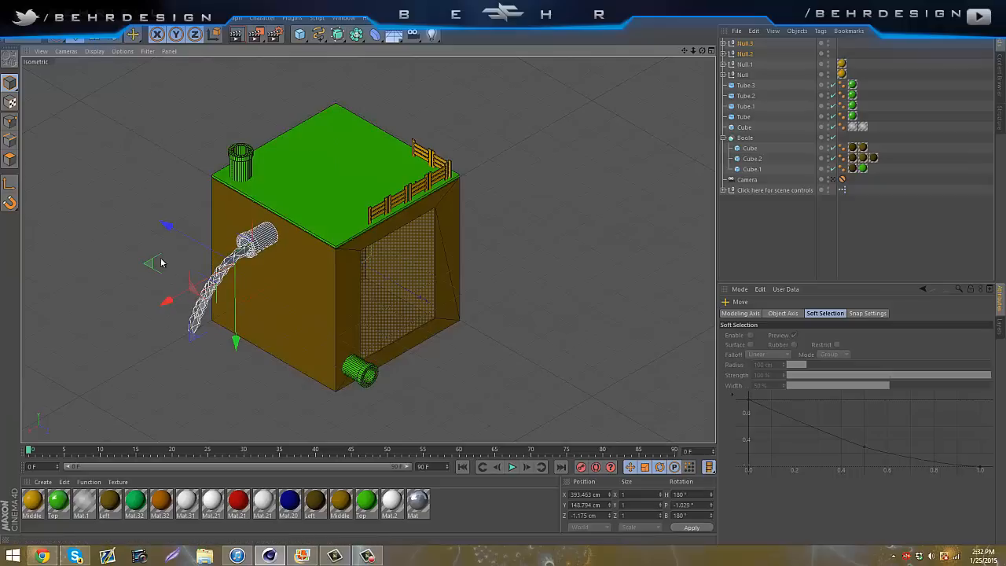
left_click_drag(167, 225, 134, 209)
left_click_drag(202, 340, 202, 330)
left_click_drag(155, 270, 168, 261)
left_click_drag(163, 222, 155, 215)
left_click_drag(136, 265, 130, 269)
left_click_drag(156, 209, 153, 206)
left_click_drag(196, 291, 198, 305)
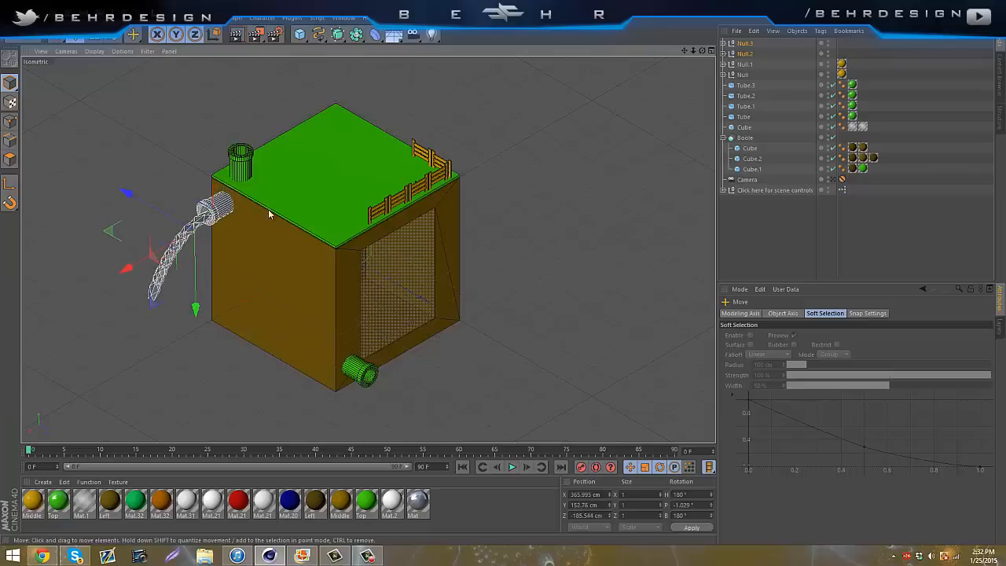
Frame the whole block in the isometric view and render a preview of the scene
scroll(556, 136, "down", 2)
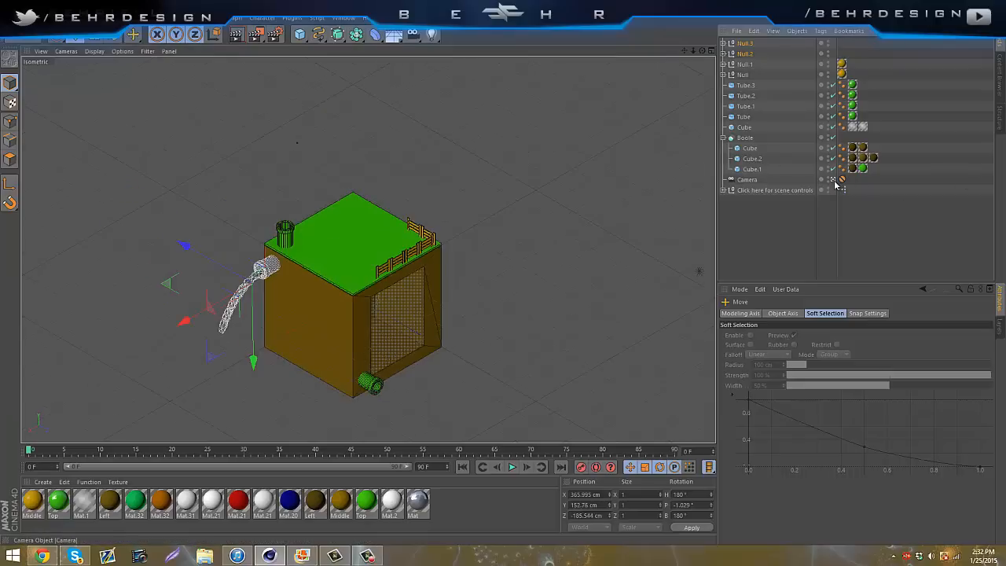
left_click(834, 180)
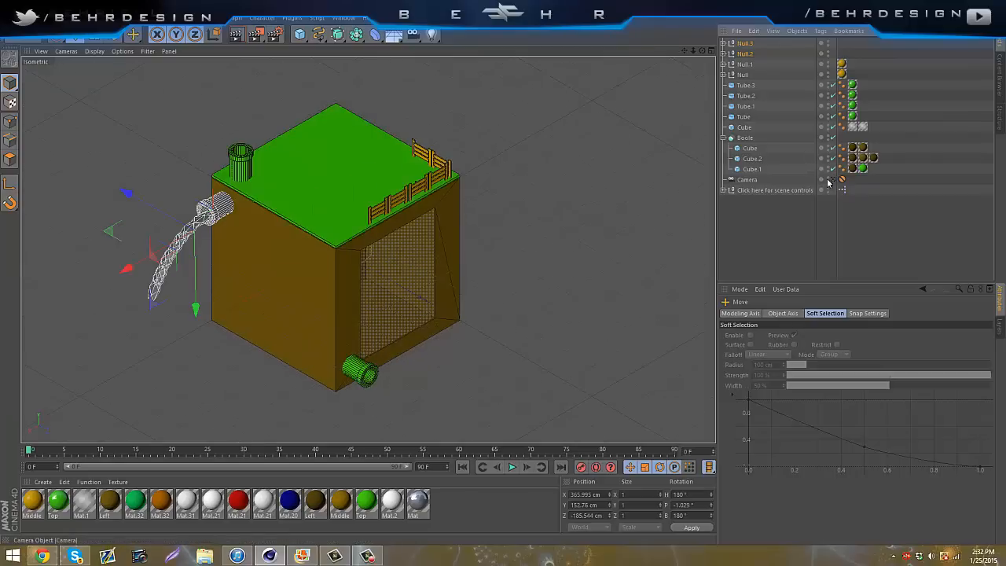
scroll(487, 101, "down", 3)
scroll(489, 101, "up", 2)
scroll(504, 273, "up", 1)
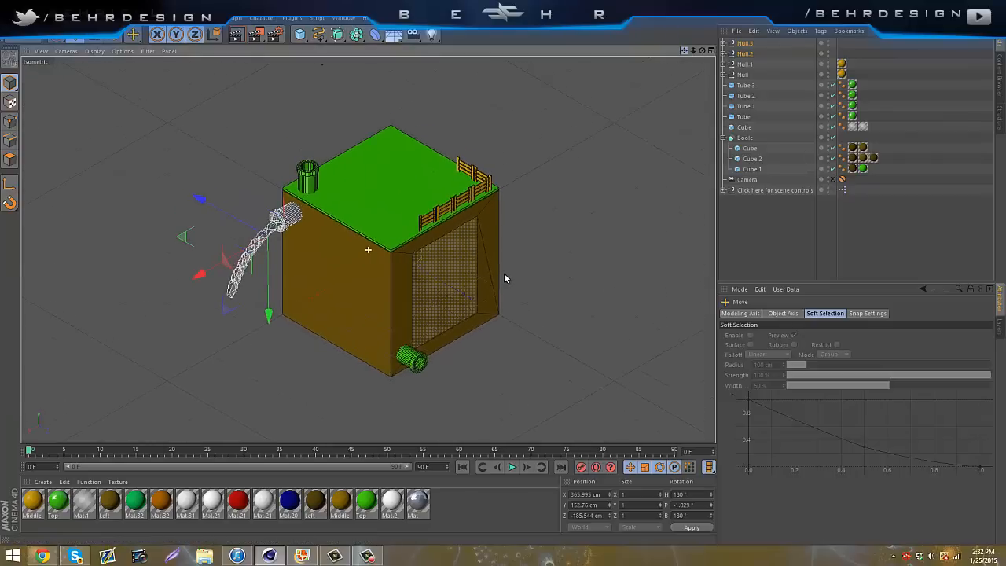
scroll(602, 100, "up", 3)
left_click_drag(678, 50, 417, 78)
left_click(235, 35)
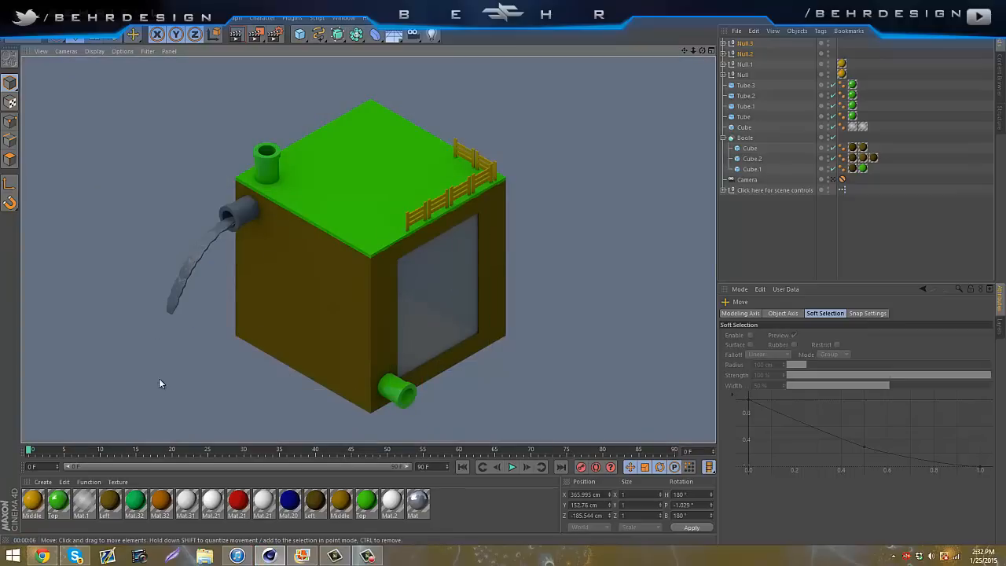
Check the color, specular and reflection settings of the blue-grey reflective material
left_click(840, 218)
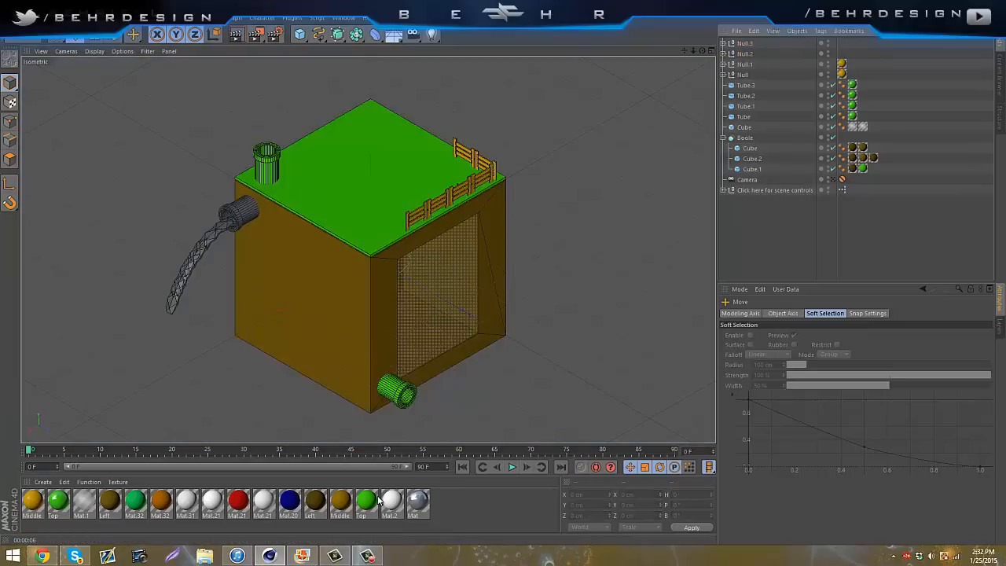
left_click(417, 503)
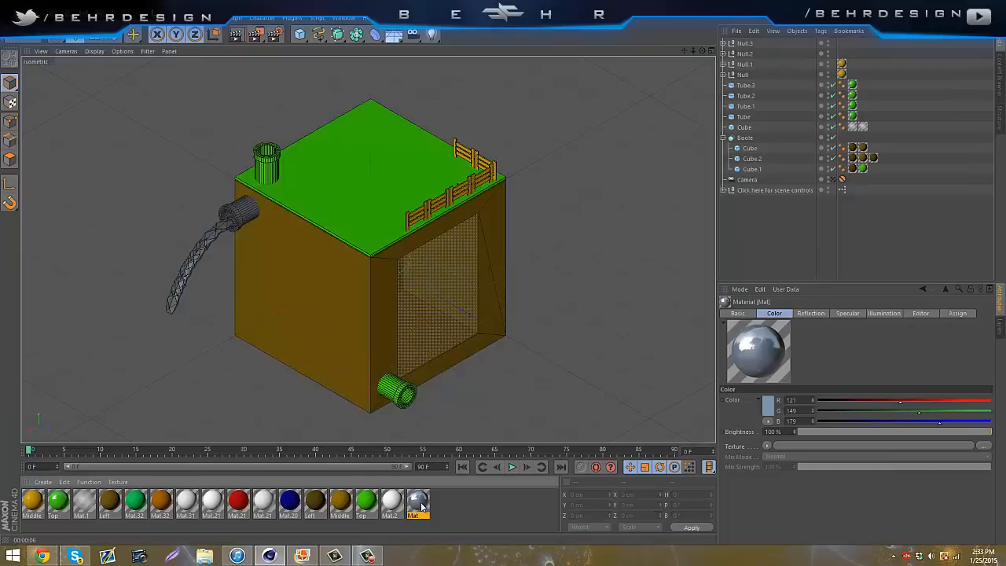
double_click(419, 503)
left_click(176, 190)
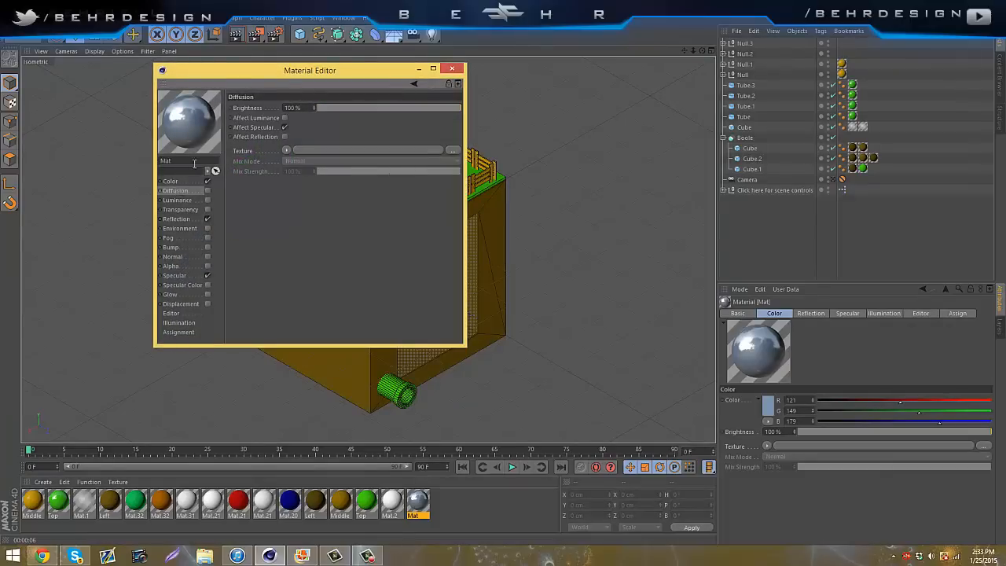
left_click(171, 181)
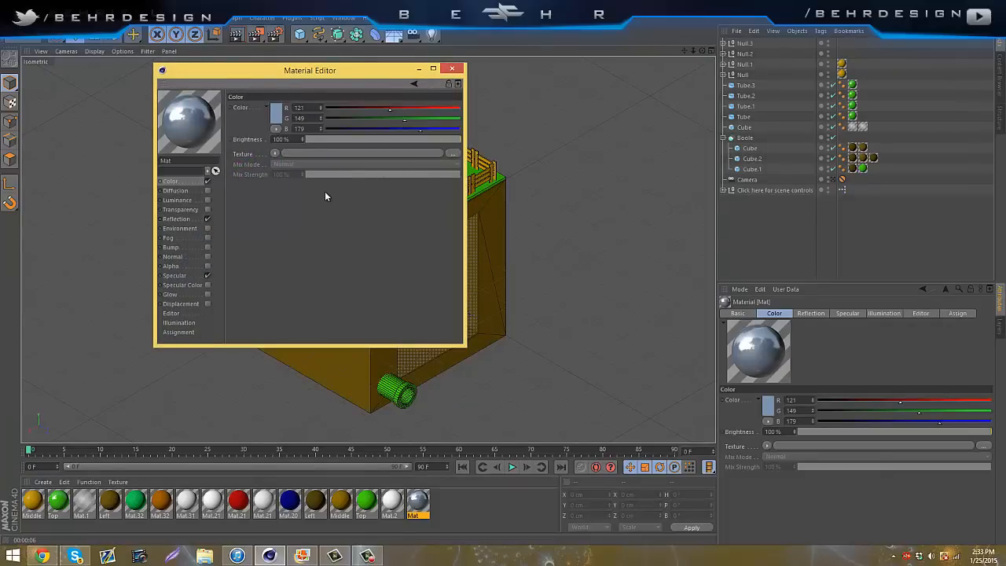
left_click(179, 275)
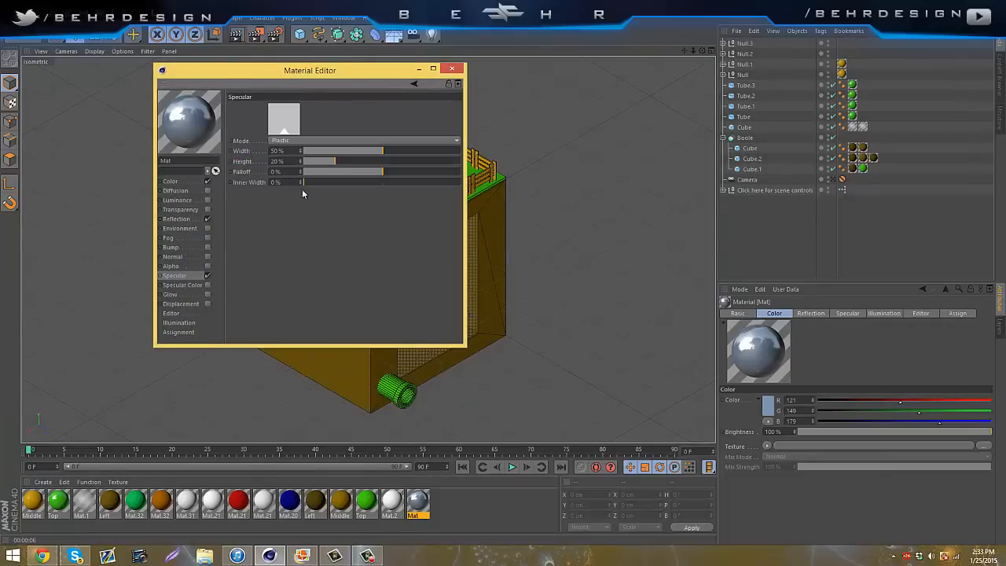
left_click(187, 220)
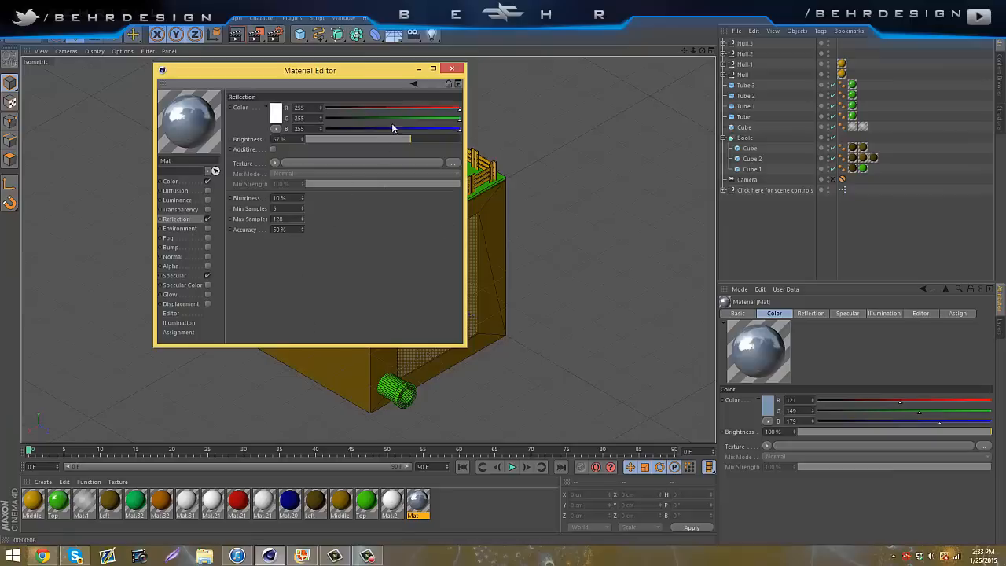
left_click(454, 69)
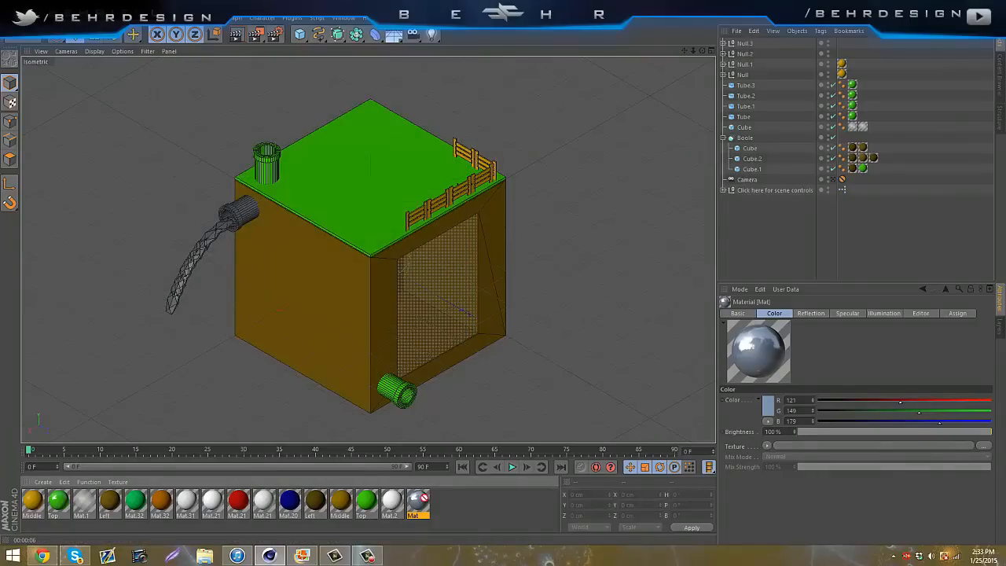
Apply the blue-grey Mat material to the curved stream group and the green Top material to the side pipe group
left_click_drag(763, 55, 346, 140)
left_click_drag(214, 233, 215, 233)
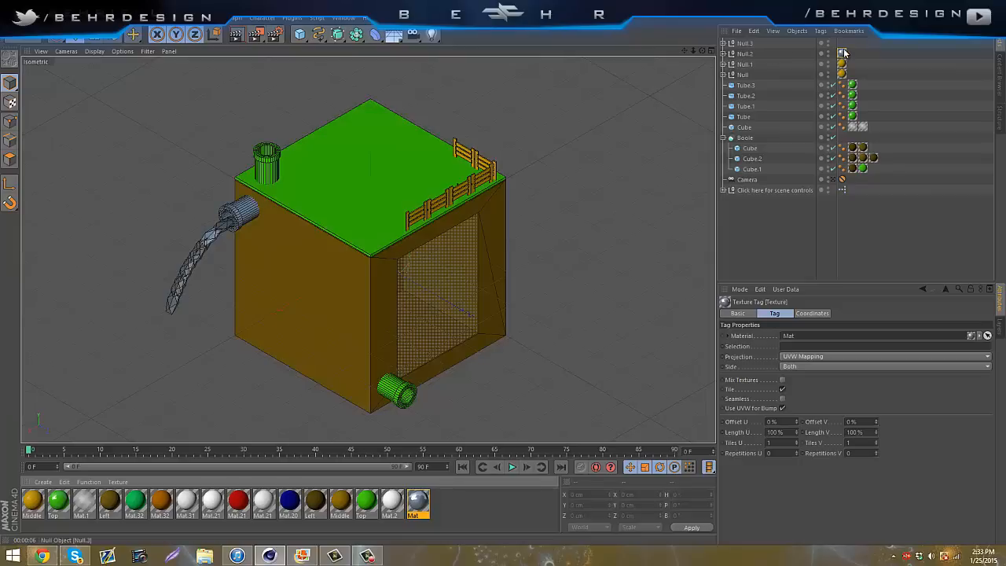
left_click_drag(843, 52, 842, 43)
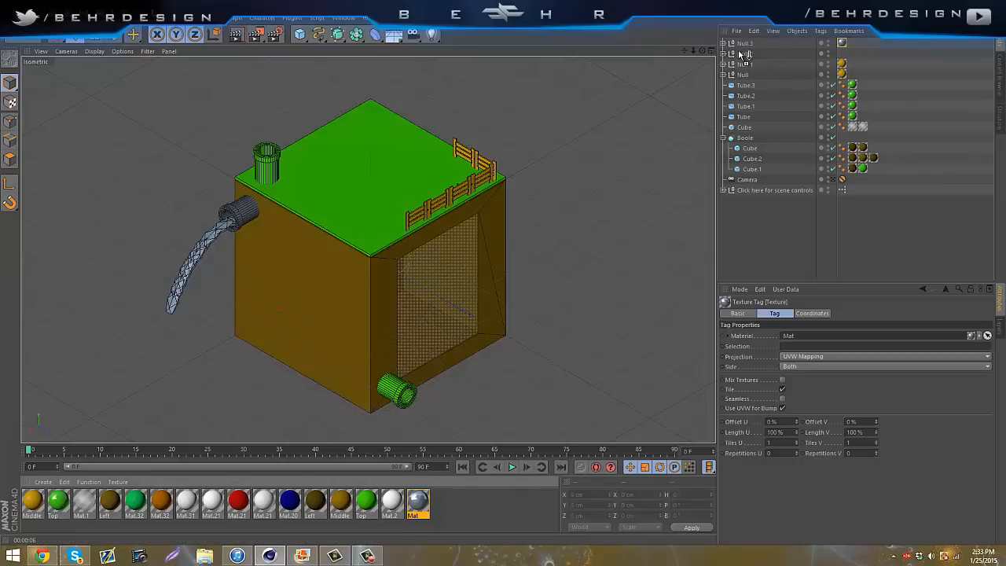
left_click_drag(739, 55, 739, 54)
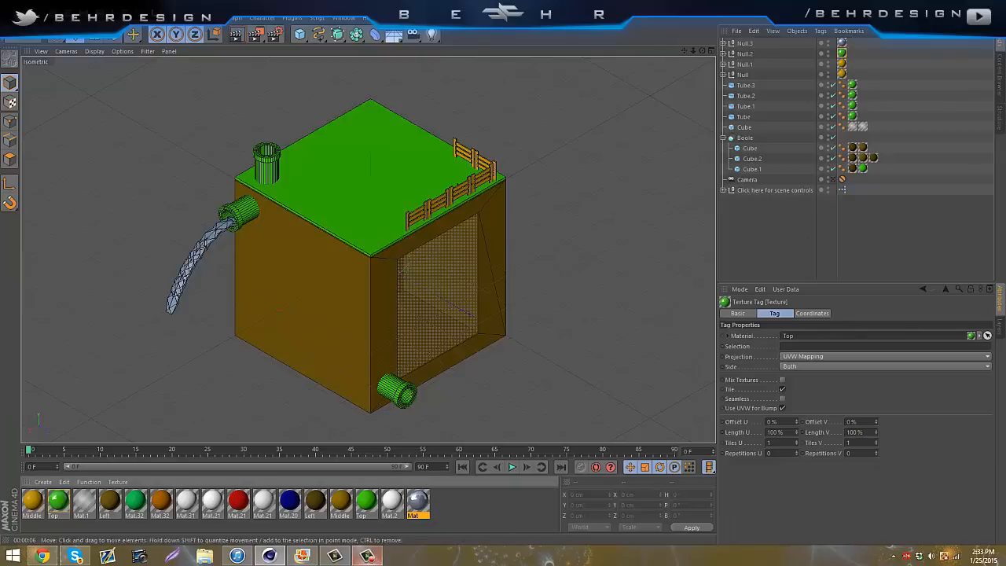
Create a new empty project
left_click(9, 17)
left_click(32, 44)
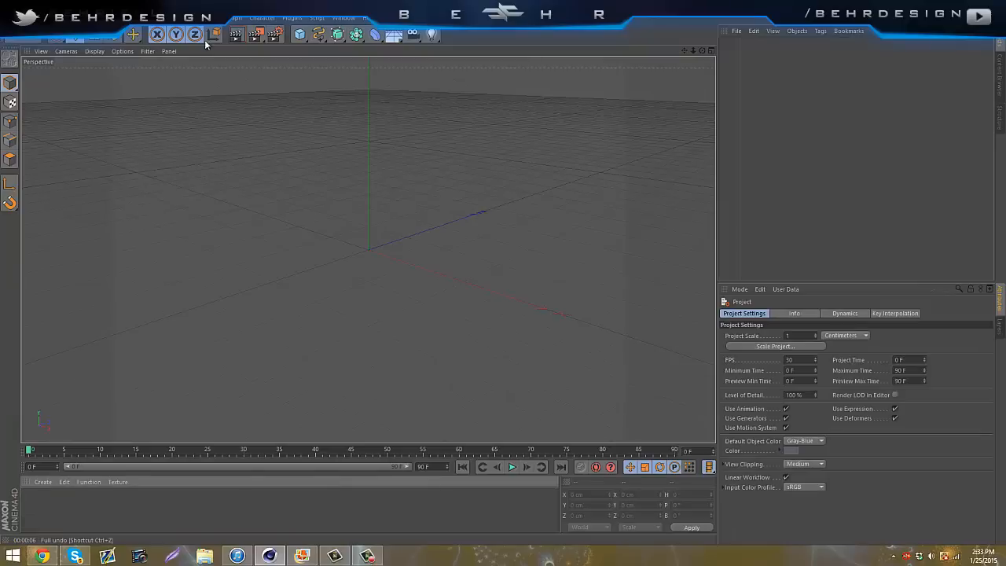
Add a cylinder and scale it to 0.64 in X, 0.72 in Y and 0.96 in Z
left_click_drag(374, 35, 511, 48)
mouse_move(702, 50)
left_mouse_down()
mouse_move(505, 285)
mouse_move(705, 55)
left_mouse_up()
mouse_move(775, 336)
left_mouse_down()
mouse_move(825, 337)
mouse_move(825, 357)
mouse_move(828, 340)
left_mouse_up()
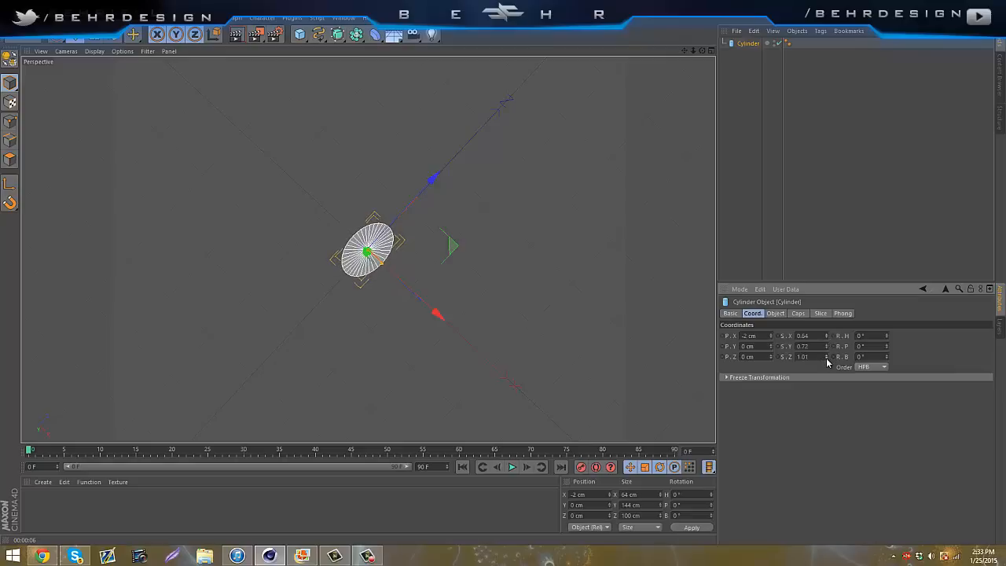
left_click_drag(827, 361, 827, 360)
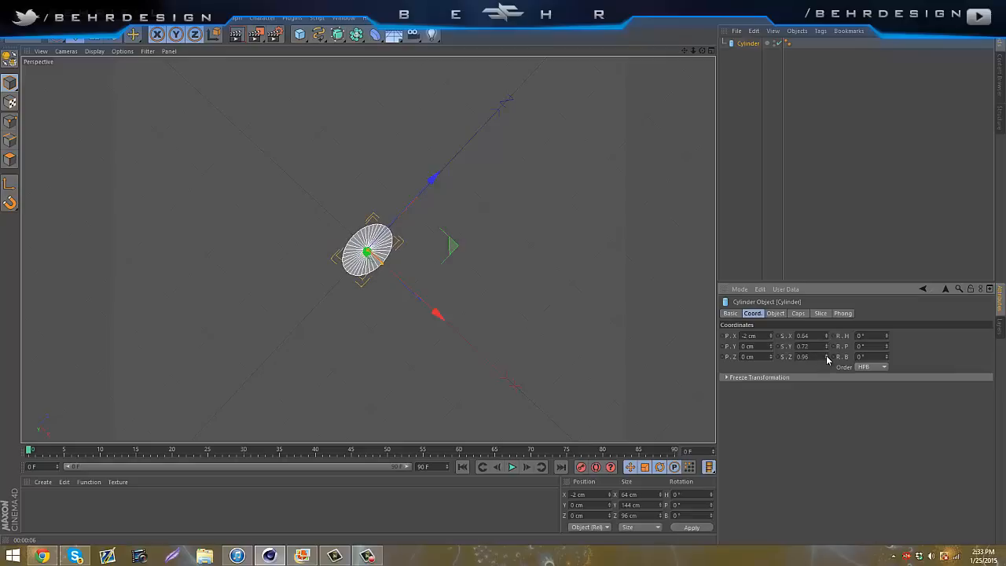
Enlarge the cylinder uniformly to about 91 by 137 cm across and flatten it to a Y scale of about -0.02
key("t")
left_click_drag(414, 244, 504, 273)
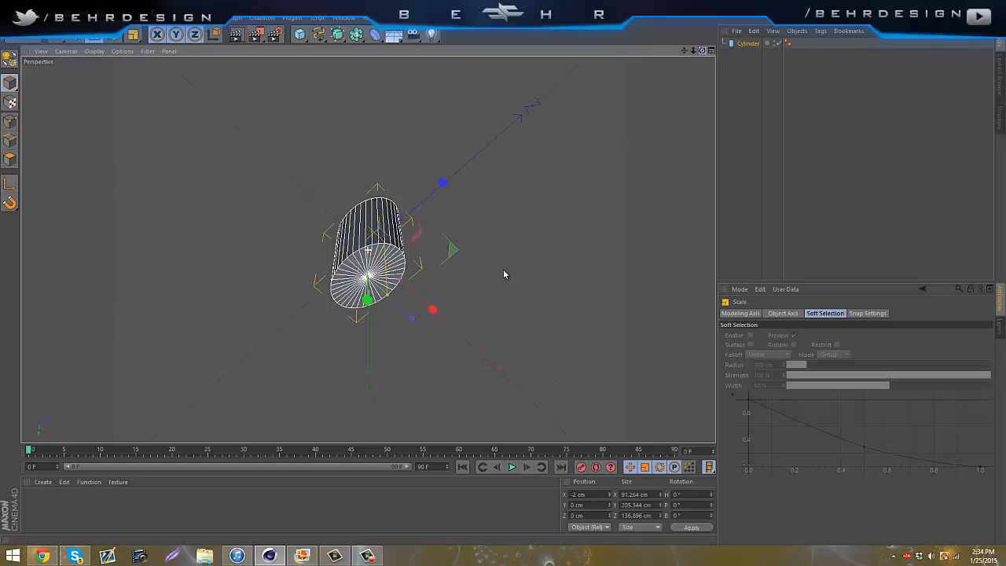
key("ctrl+shift+z")
left_click(737, 31)
left_click(737, 31)
left_click(747, 51)
left_click(747, 45)
left_click_drag(826, 344, 827, 351)
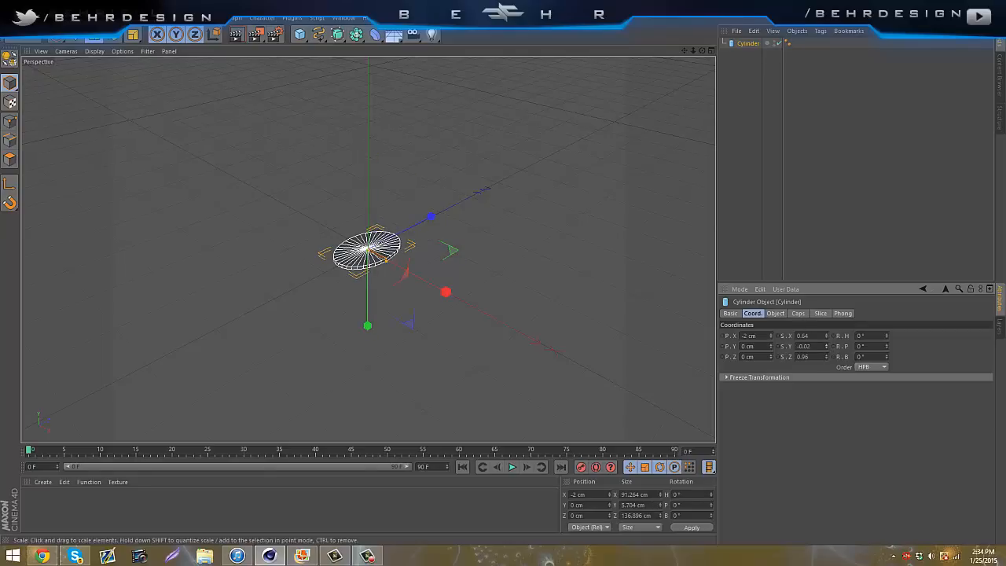
Paste a copy of the flattened cylinder, try rescaling it, and delete both cylinders
left_click_drag(593, 142, 606, 93, "alt")
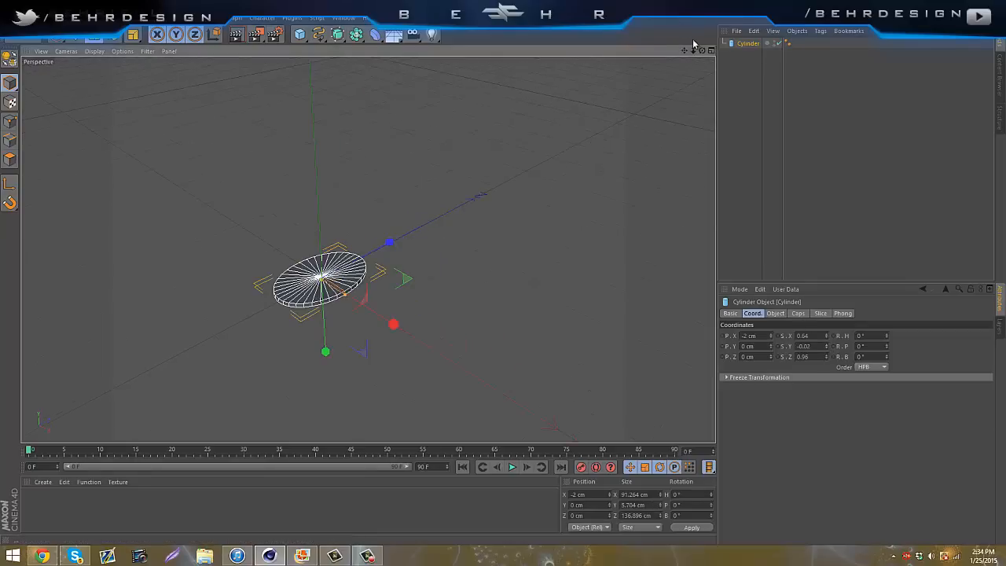
left_click_drag(504, 277, 496, 271, "alt")
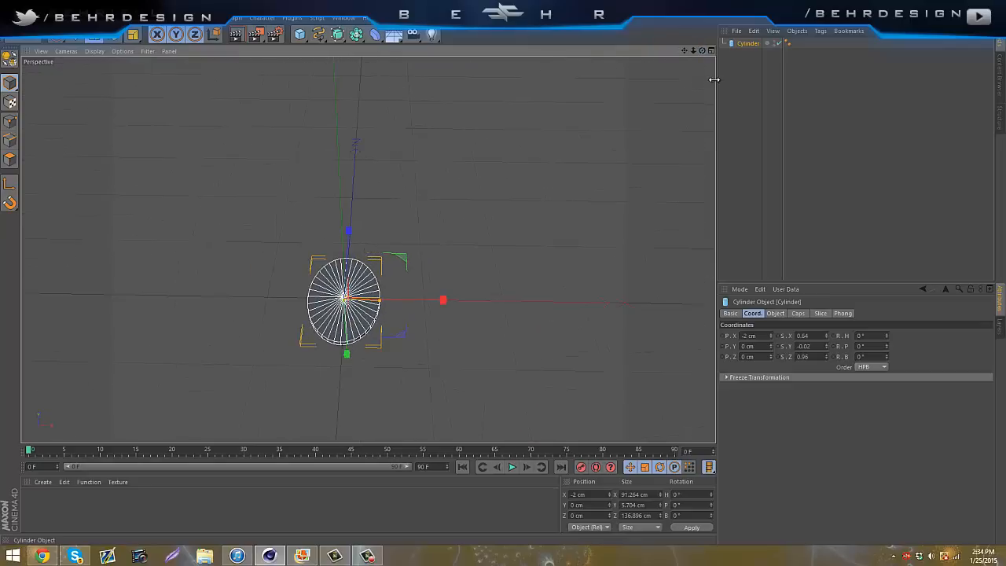
key("ctrl+c")
key("ctrl+v")
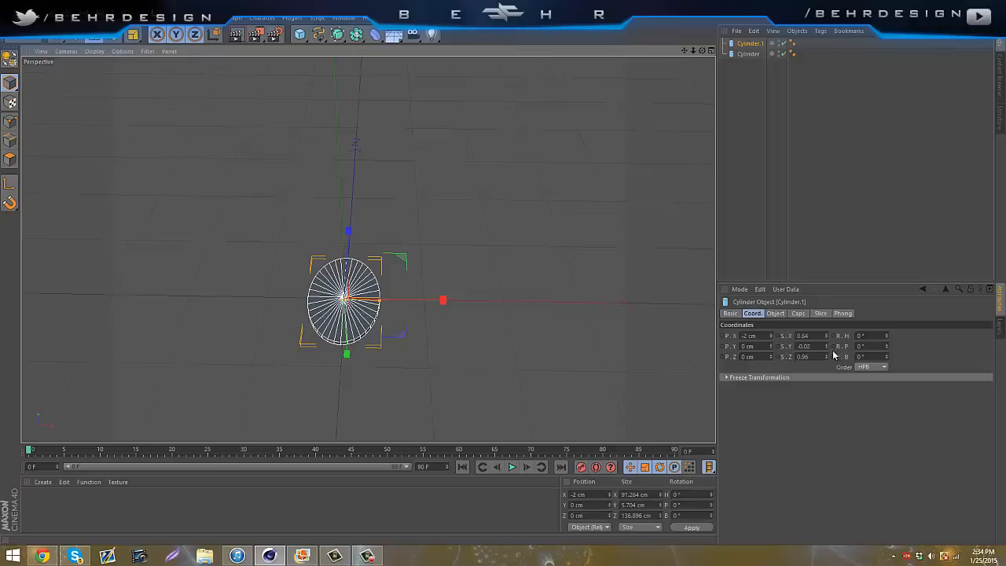
left_click_drag(826, 358, 820, 350)
key("Delete")
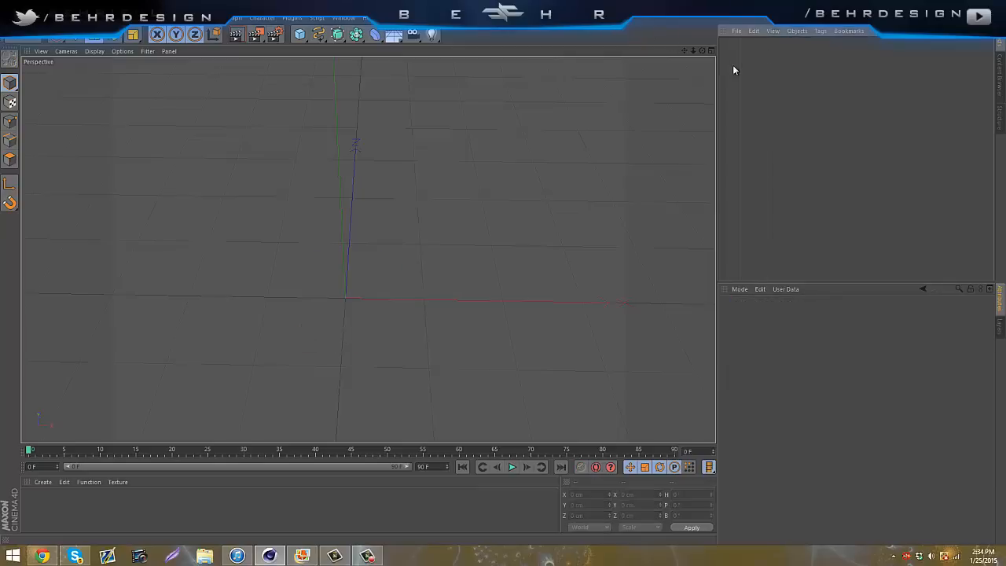
Add a new cylinder and a tube at the origin and set the cylinder's X scale to 0.7
left_click_drag(299, 35, 511, 70)
left_click_drag(299, 35, 497, 93)
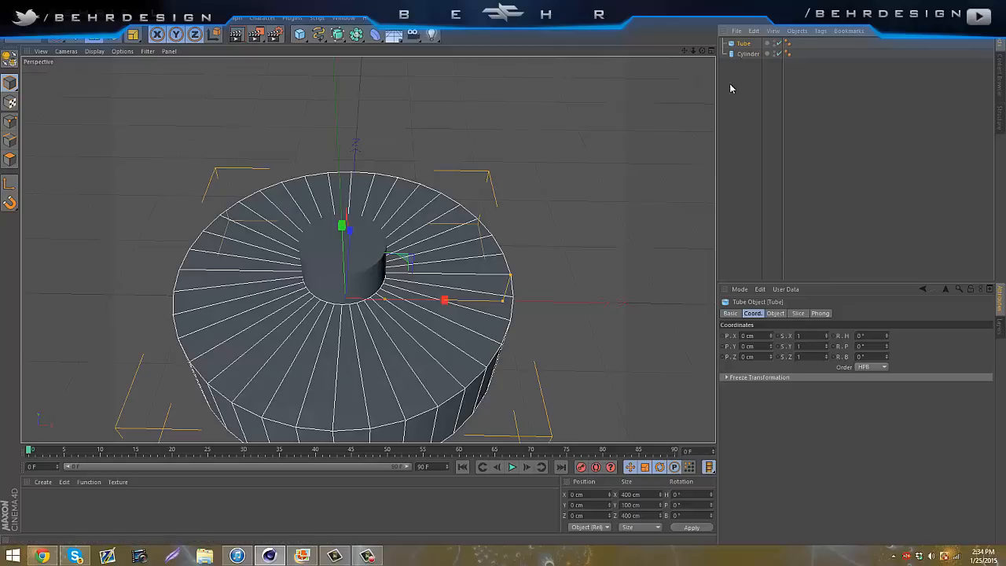
left_click(747, 54)
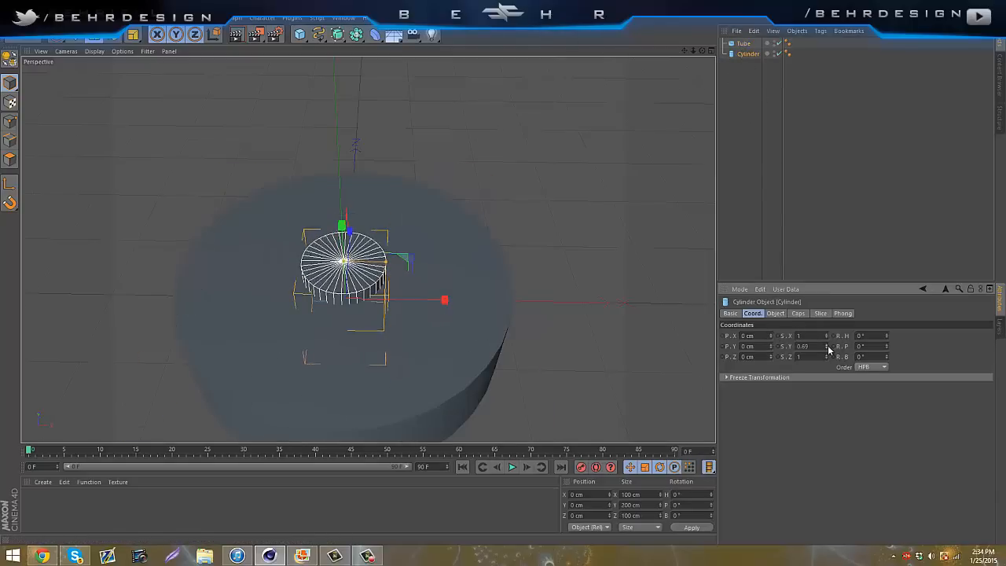
left_click_drag(827, 335, 828, 339)
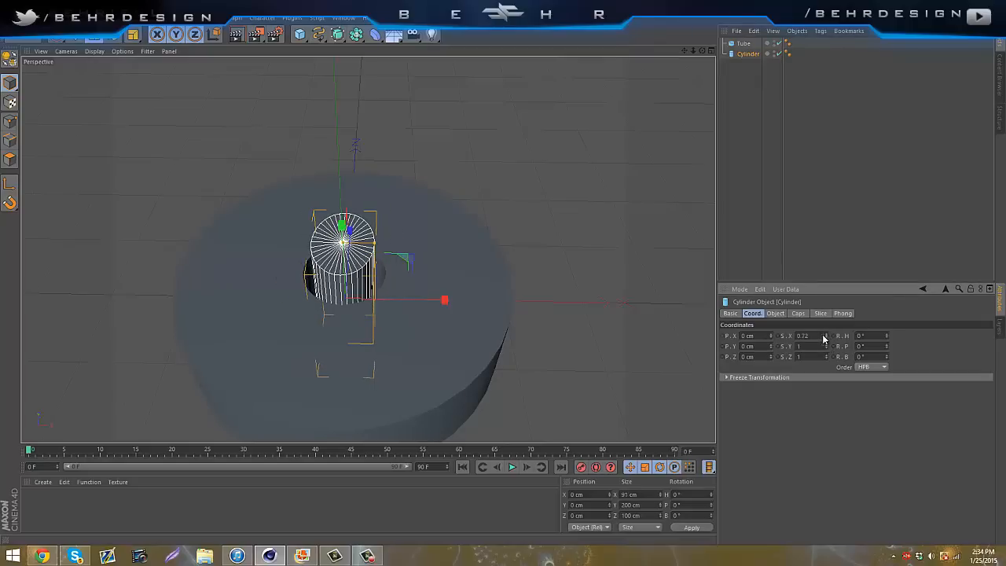
key("BackSpace")
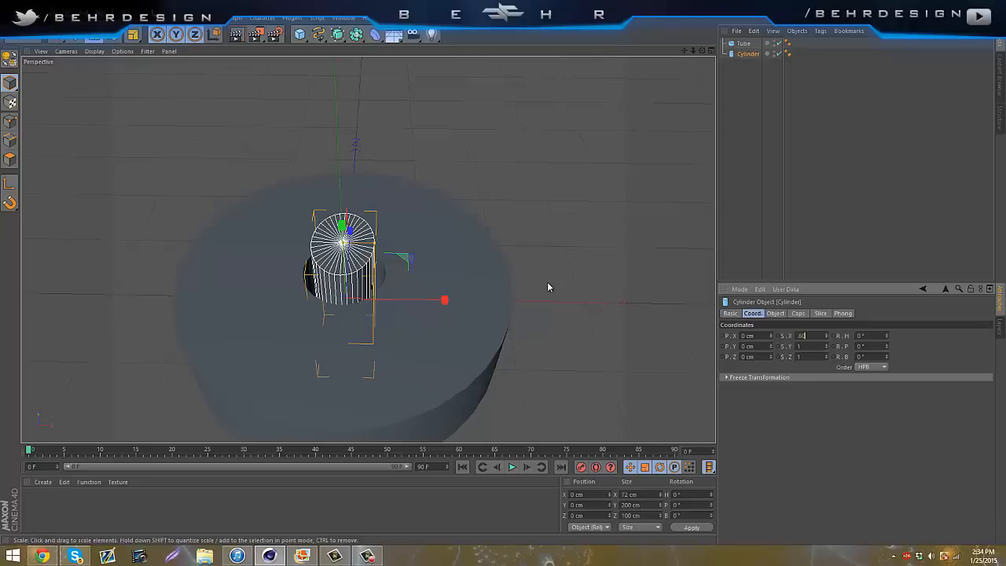
key("Return")
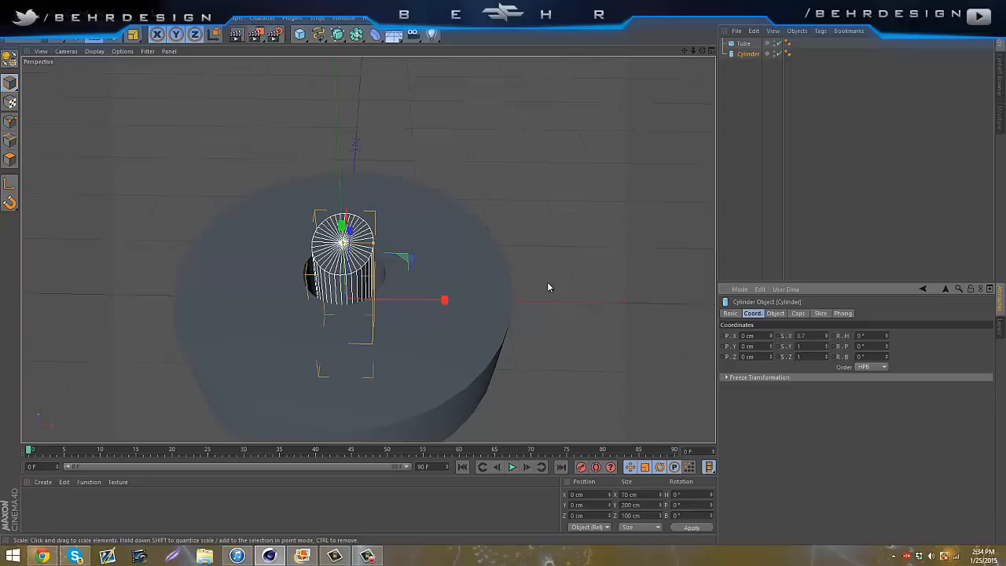
Set the tube's X scale to 0.7 to match the oval cylinder
left_click(742, 43)
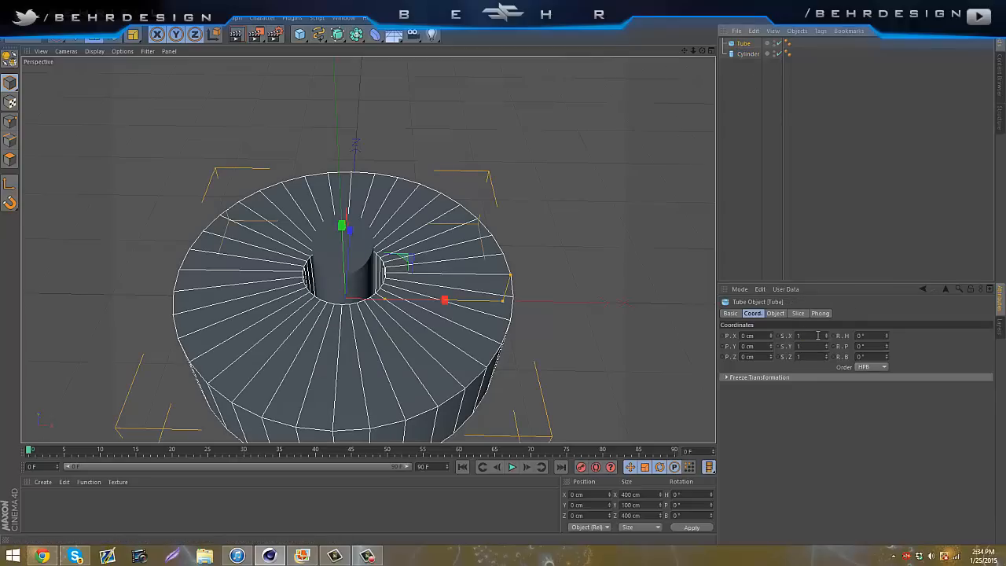
double_click(817, 336)
type("0.7")
key("Return")
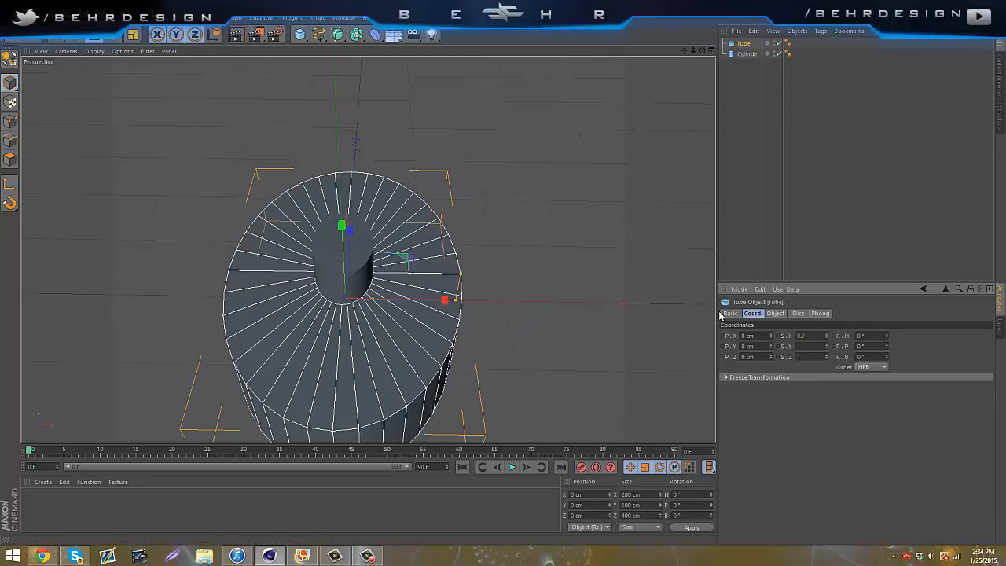
Flatten the cylinder into a thin disc and set the tube's Y scale to 0.01
left_click(748, 53)
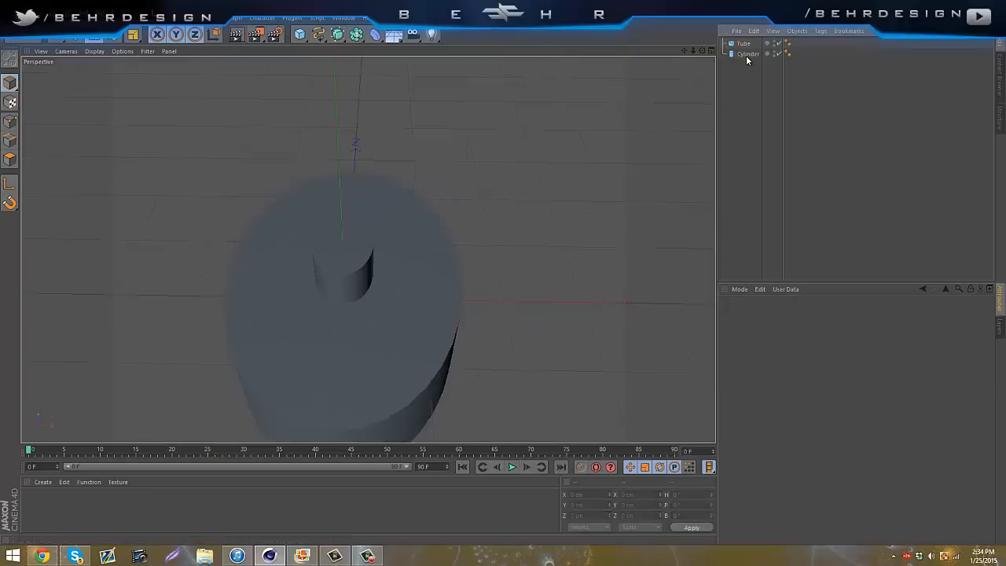
mouse_move(825, 347)
left_mouse_down()
mouse_move(826, 328)
mouse_move(826, 347)
left_mouse_up()
left_click(737, 44)
Set the tube's inner radius to 35 cm and its outer radius to 55 cm
left_click_drag(692, 50, 730, 191)
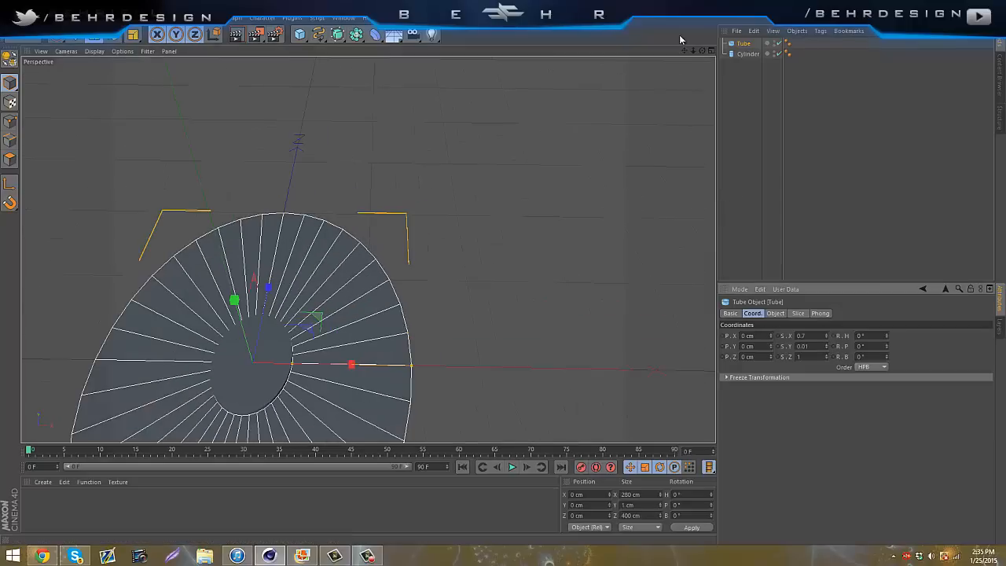
left_click(776, 312)
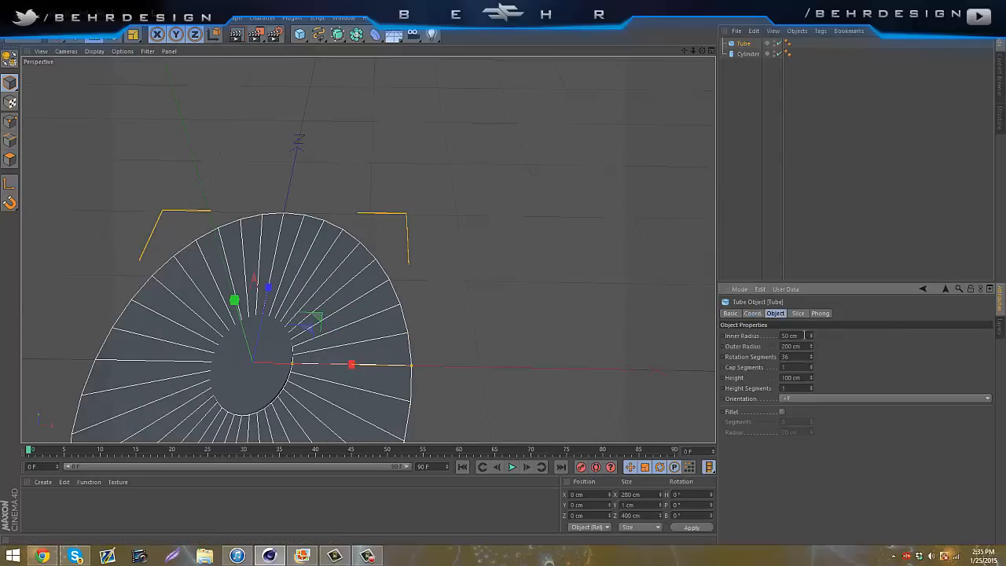
left_click_drag(812, 335, 811, 349)
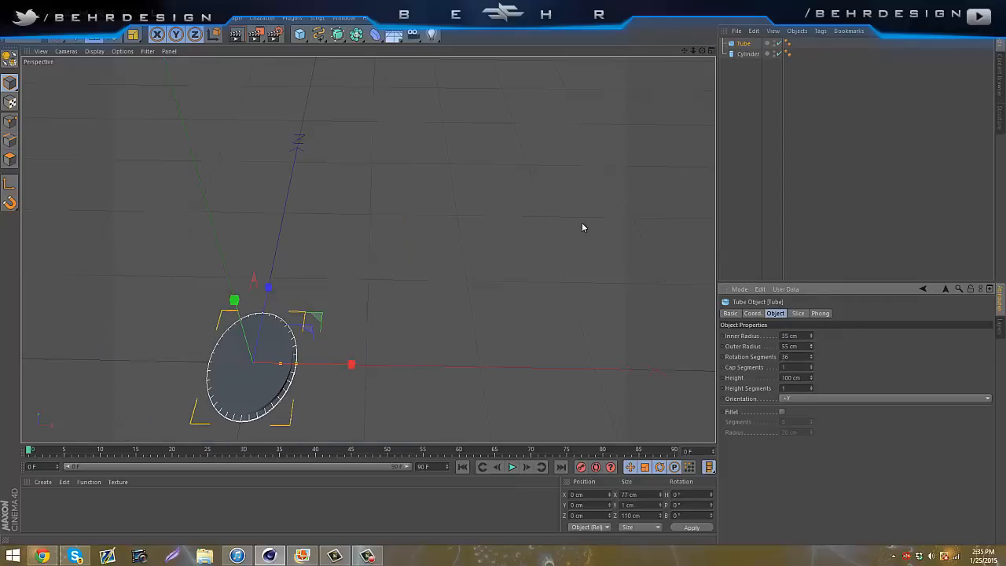
Raise the tube to about Y 4.5 cm above the disc and set its inner radius to 50 cm
left_click_drag(506, 275, 315, 289, "alt")
key("e")
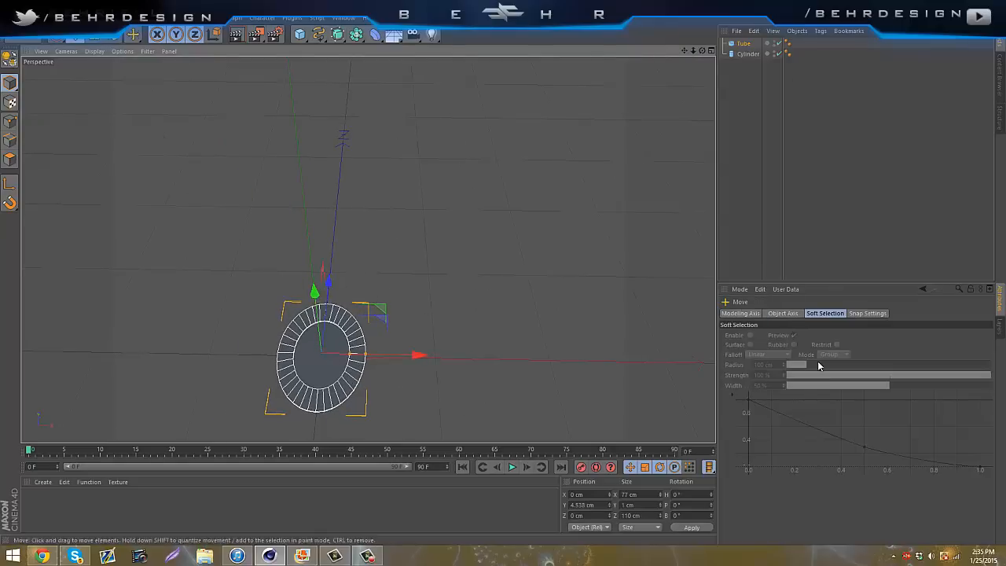
left_click(735, 47)
left_click_drag(812, 339, 811, 339)
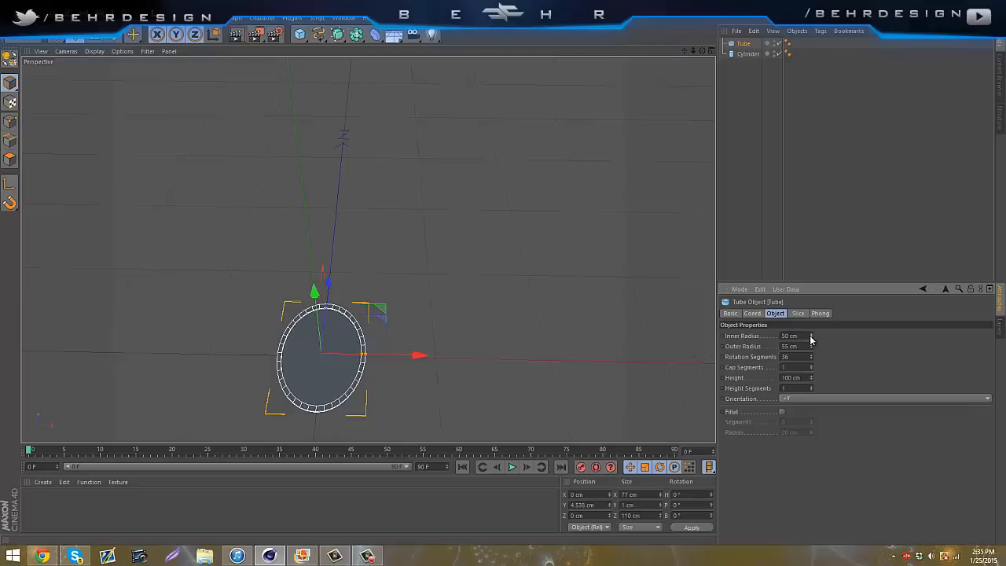
Increase the tube's height to 797 cm and lower it around the disc to about Y -3.4 cm
left_click_drag(505, 281, 504, 269, "alt")
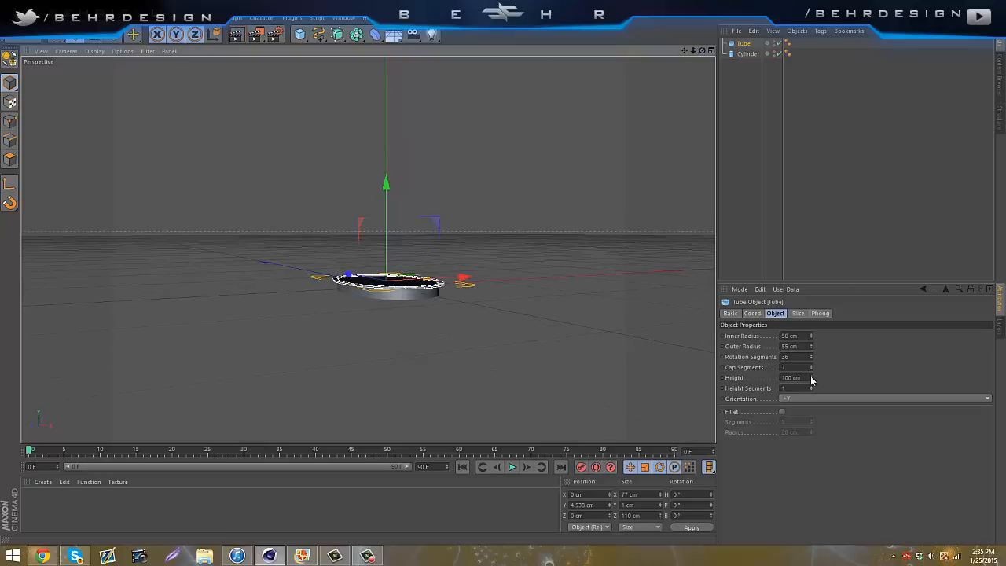
left_click_drag(810, 383, 812, 381)
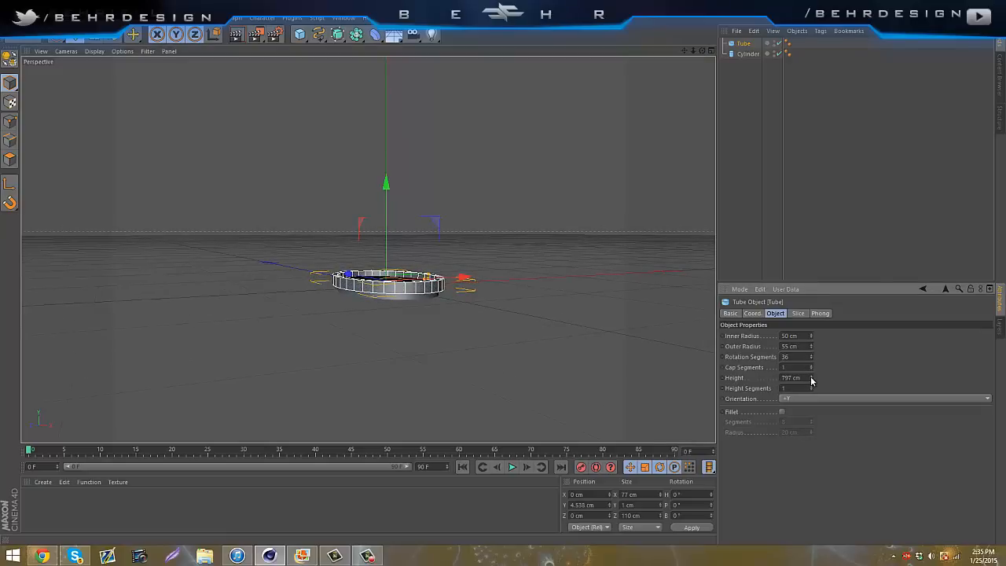
left_click_drag(386, 184, 504, 252)
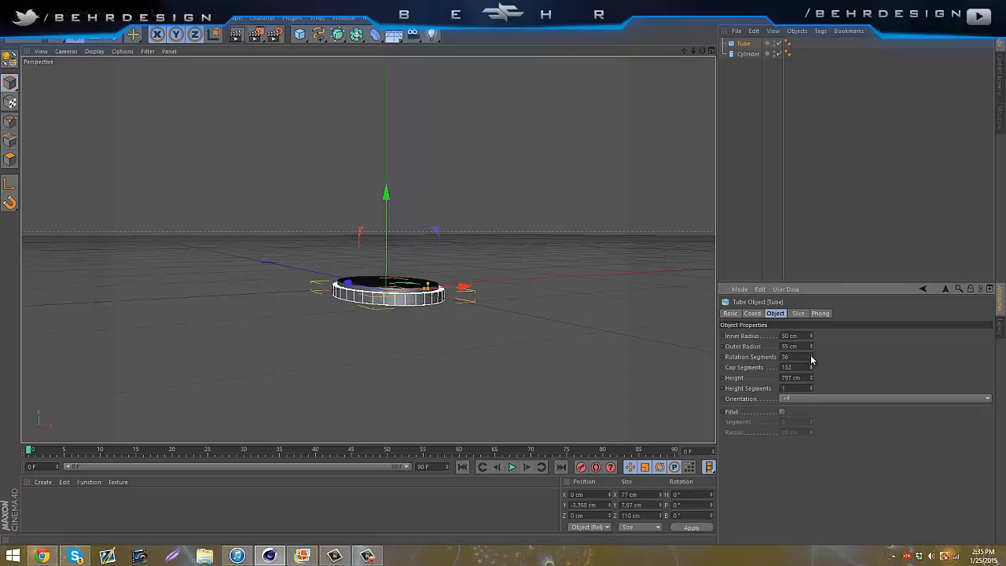
Set the tube's cap segments to 1 and height to 949 cm, and raise it to about Y 1 cm around the disc
left_click_drag(812, 382, 814, 378)
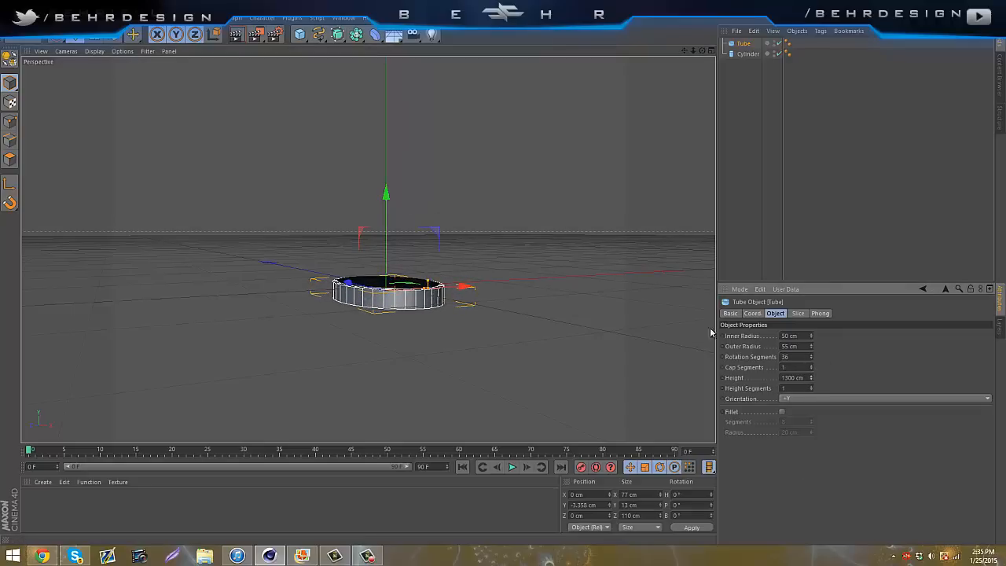
left_click_drag(386, 192, 408, 189)
left_click_drag(700, 54, 460, 180)
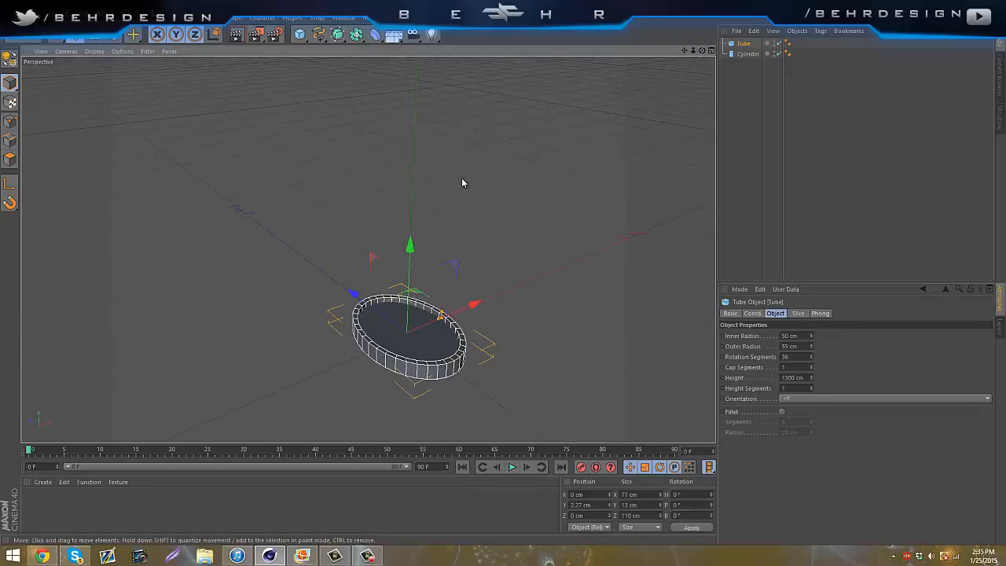
left_click_drag(411, 241, 413, 246)
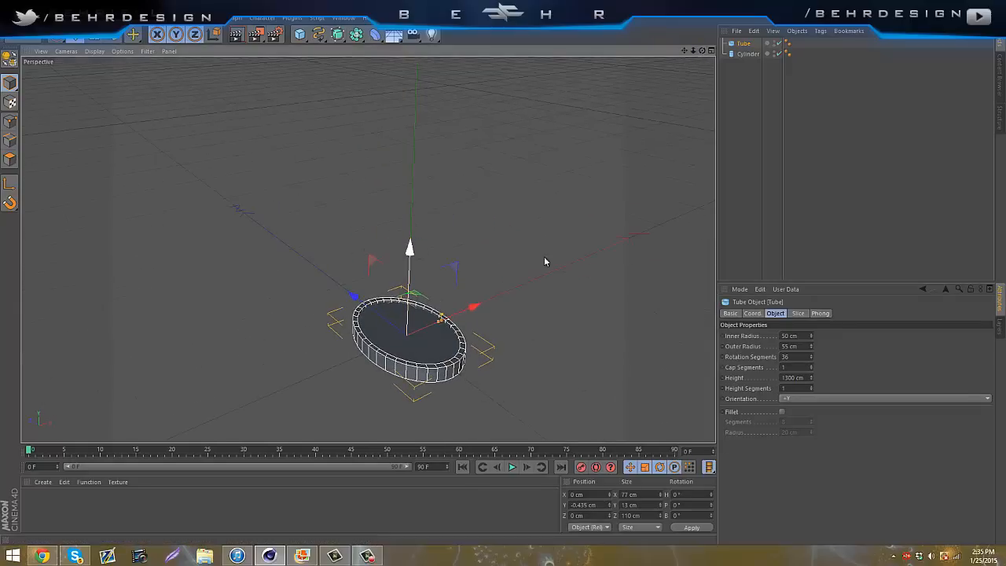
left_click_drag(811, 381, 809, 382)
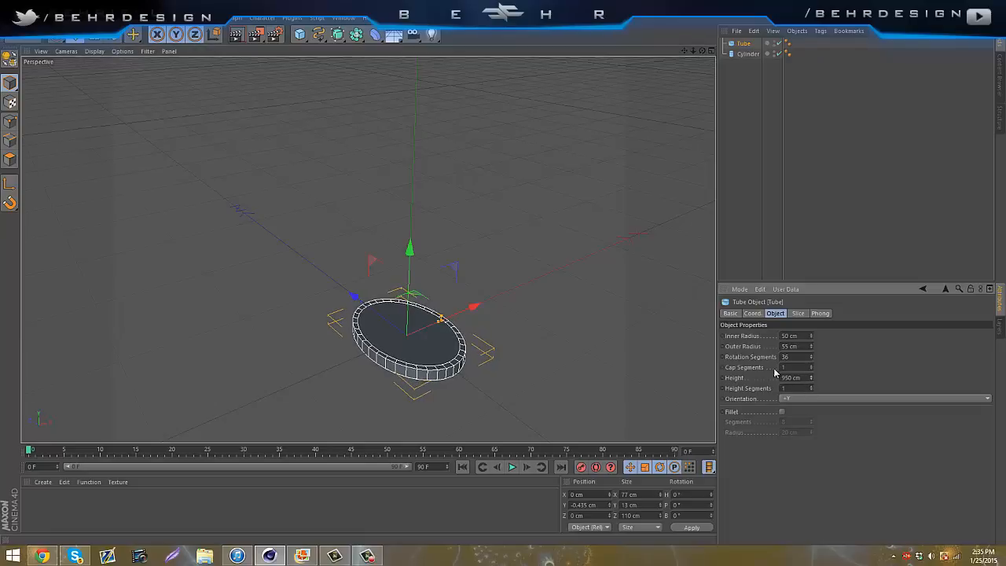
left_click_drag(410, 250, 437, 250)
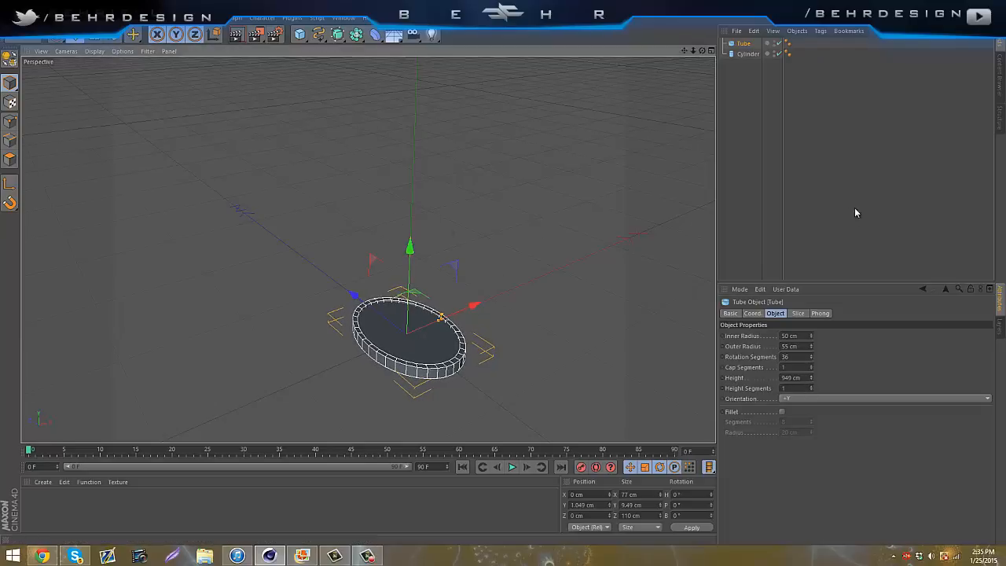
left_click(856, 218)
left_click_drag(504, 281, 503, 272, "alt")
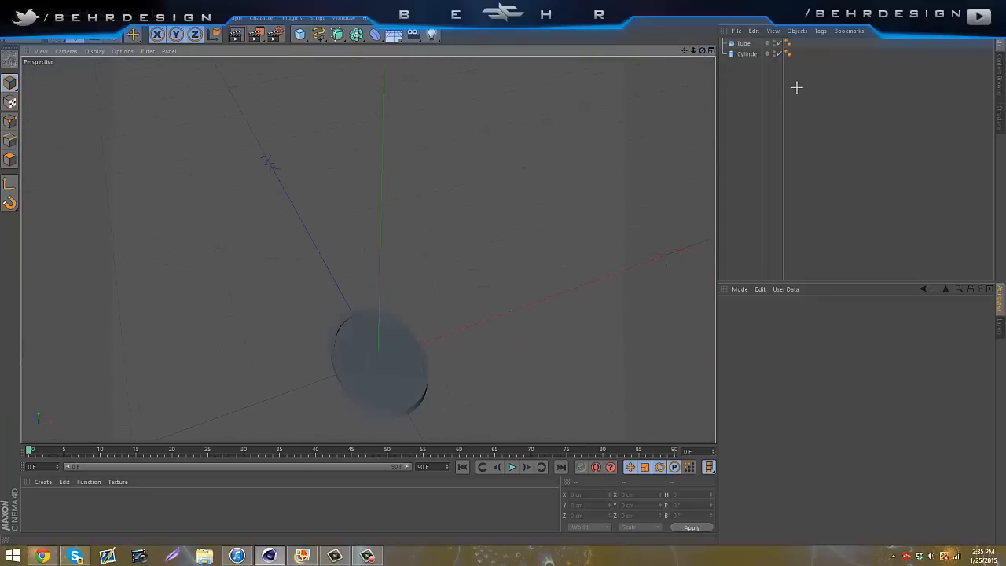
Copy the tube and cylinder into the isometric world project and raise them to about Y 295 cm above the grass top
left_click_drag(797, 87, 681, 23)
key("ctrl+c")
key("ctrl+v")
left_click_drag(356, 33, 392, 294)
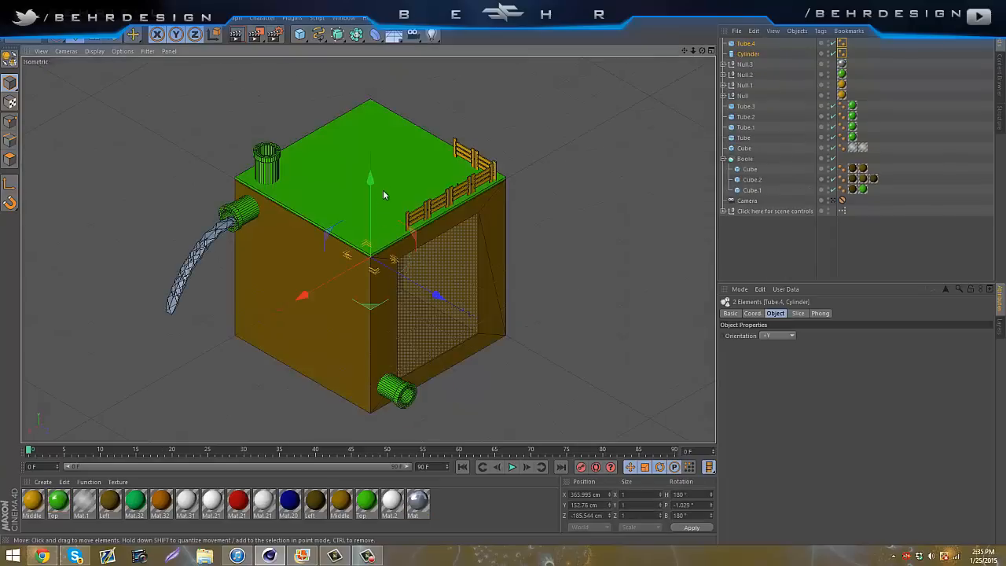
left_click_drag(383, 195, 384, 102)
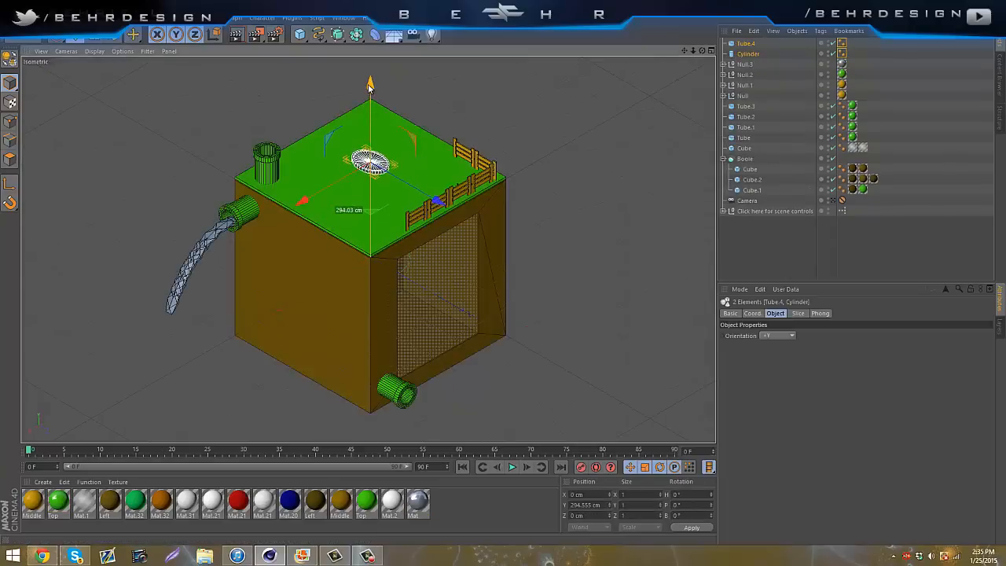
Rotate the coin's tube and cylinder to stand upright and raise them to about Y 358 cm above the grass
key("r")
left_click(388, 148)
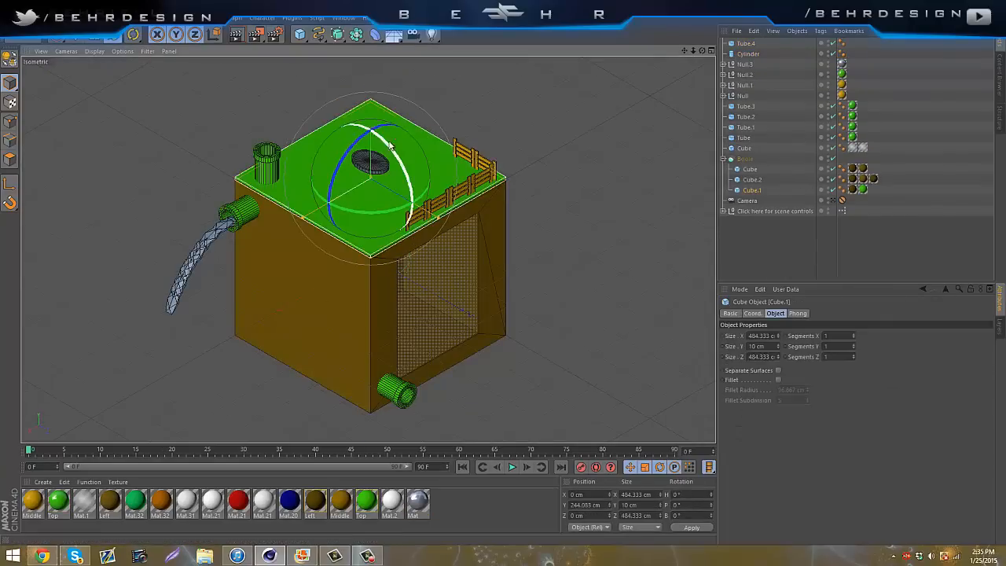
left_click_drag(389, 148, 338, 185)
key("t")
key("e")
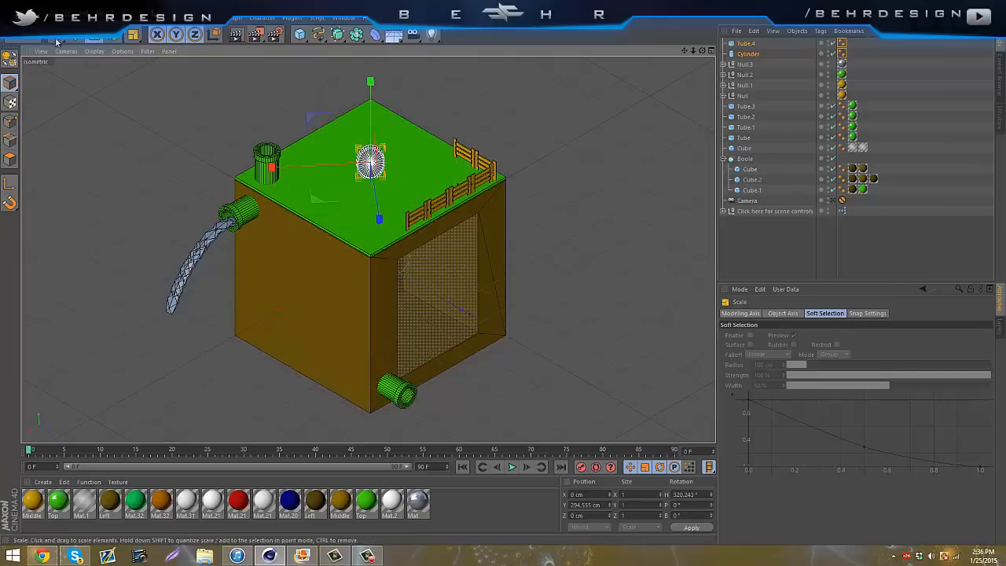
left_click_drag(374, 84, 376, 68)
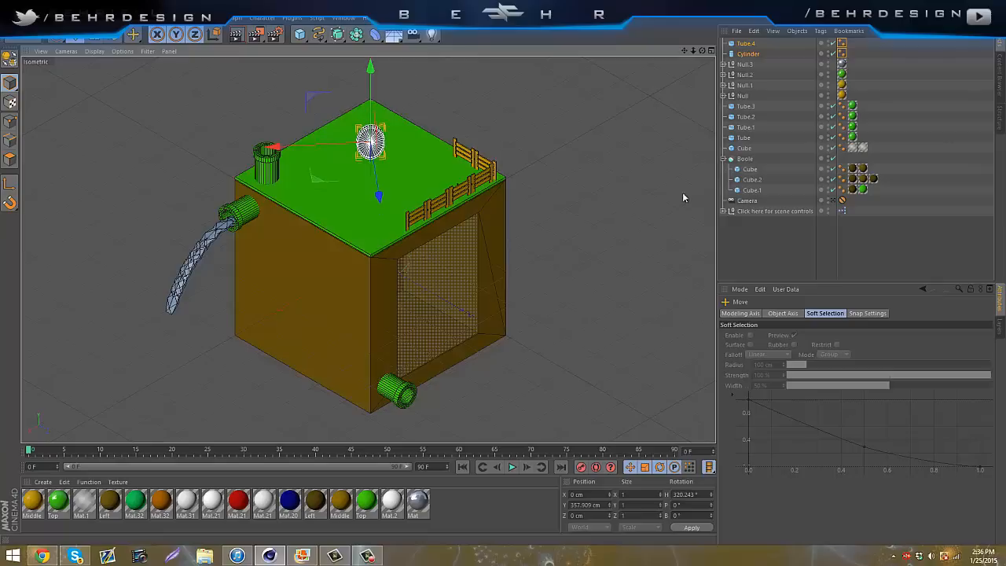
Apply the yellow Middle material to the coin's tube and cylinder and render the view
left_click_drag(33, 503, 237, 281)
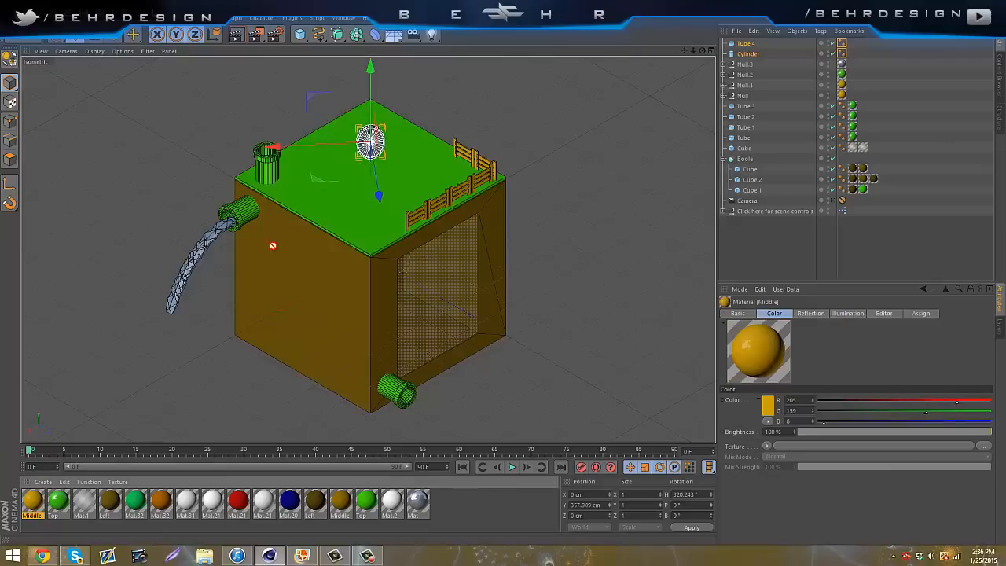
left_click_drag(813, 89, 748, 54)
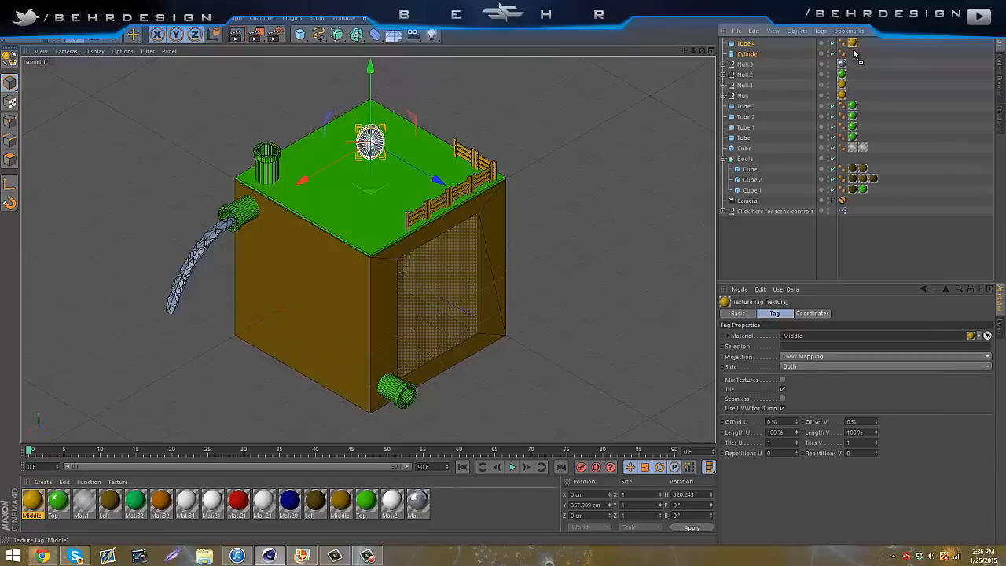
left_click(236, 35)
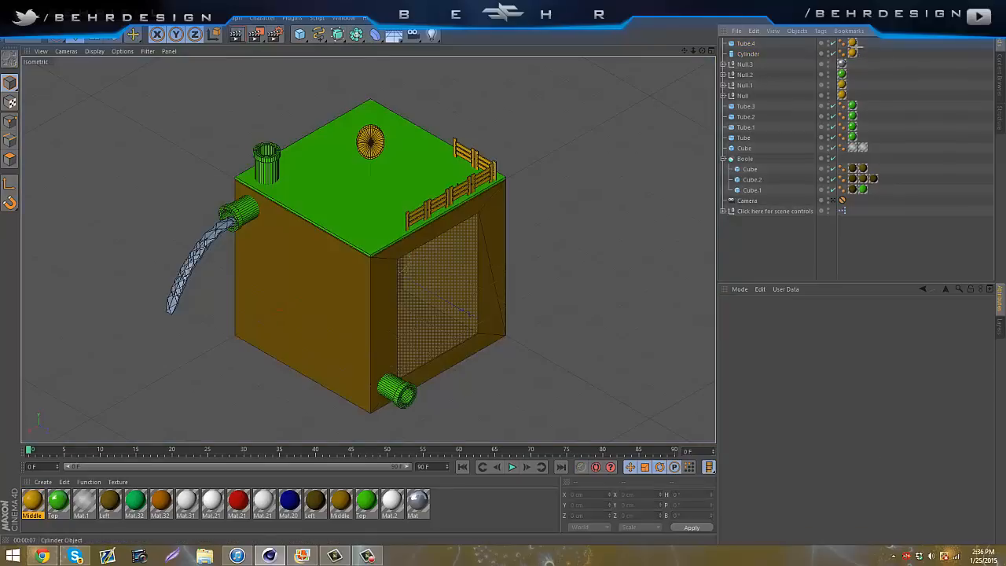
Scale the coin's tube and cylinder down together slightly and render the view again
left_click(748, 54)
key("t")
left_click_drag(406, 126, 198, 63)
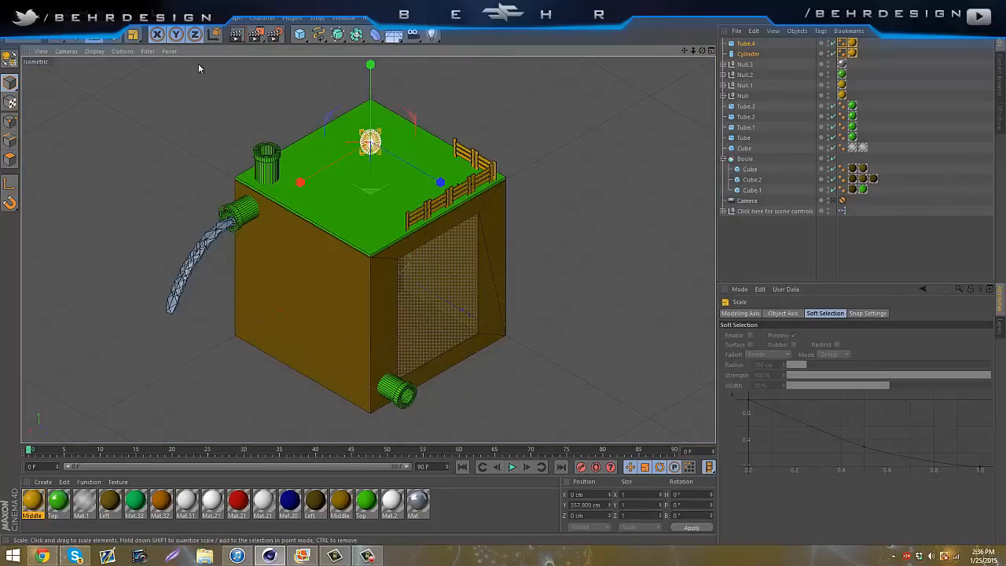
left_click(236, 36)
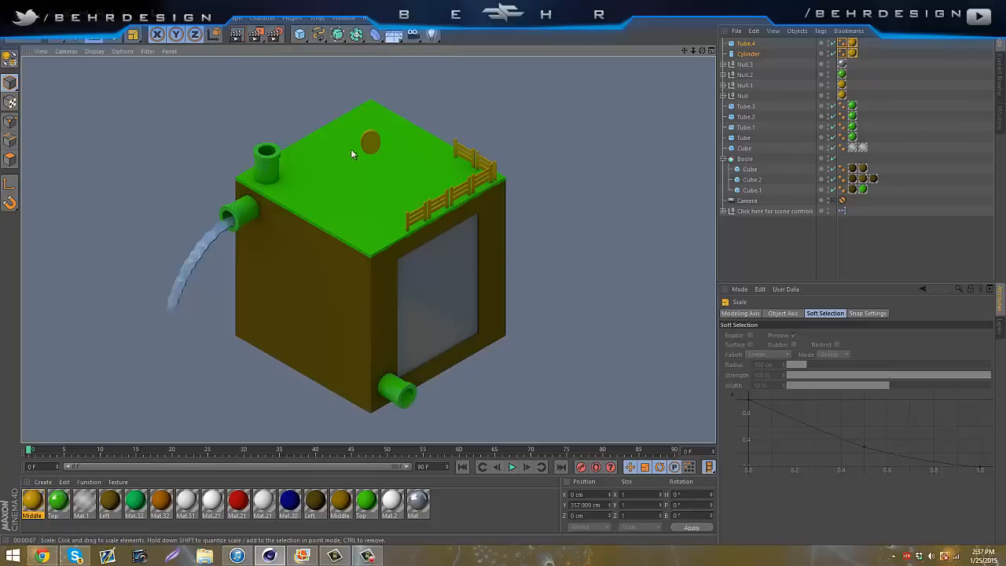
left_click(367, 556)
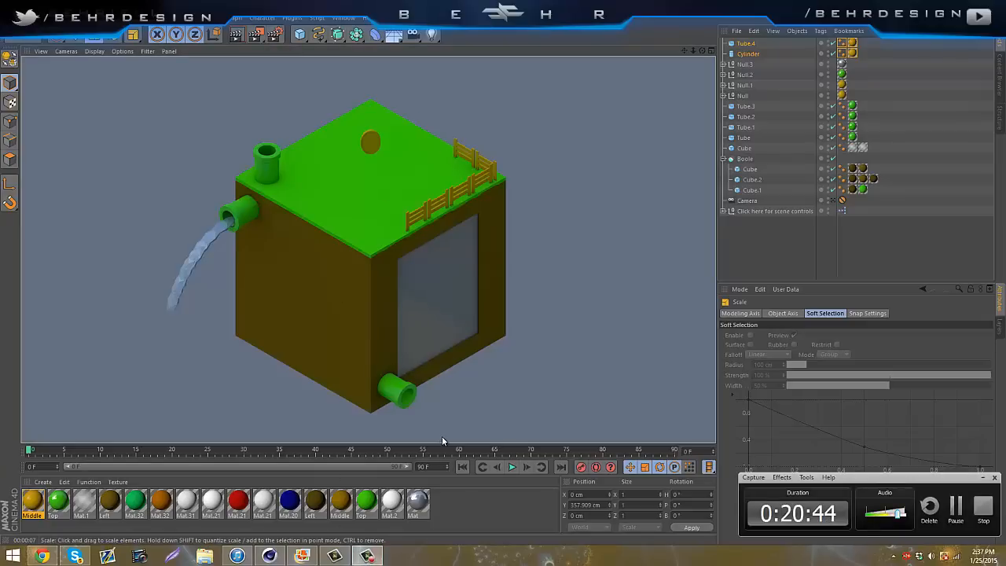